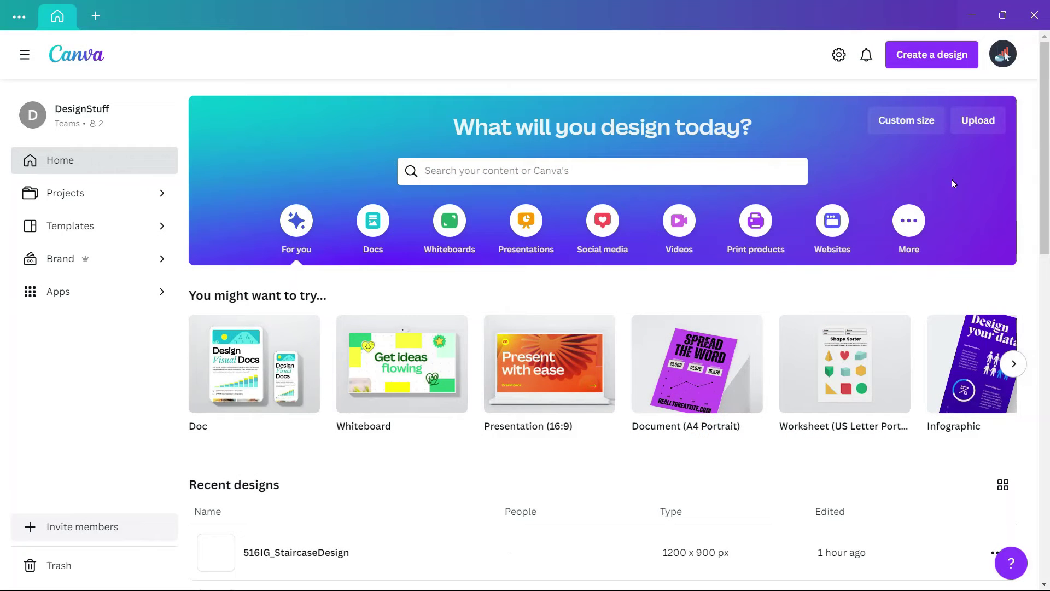
Create a new custom-size design of 1200 × 900 px.
left_click(919, 66)
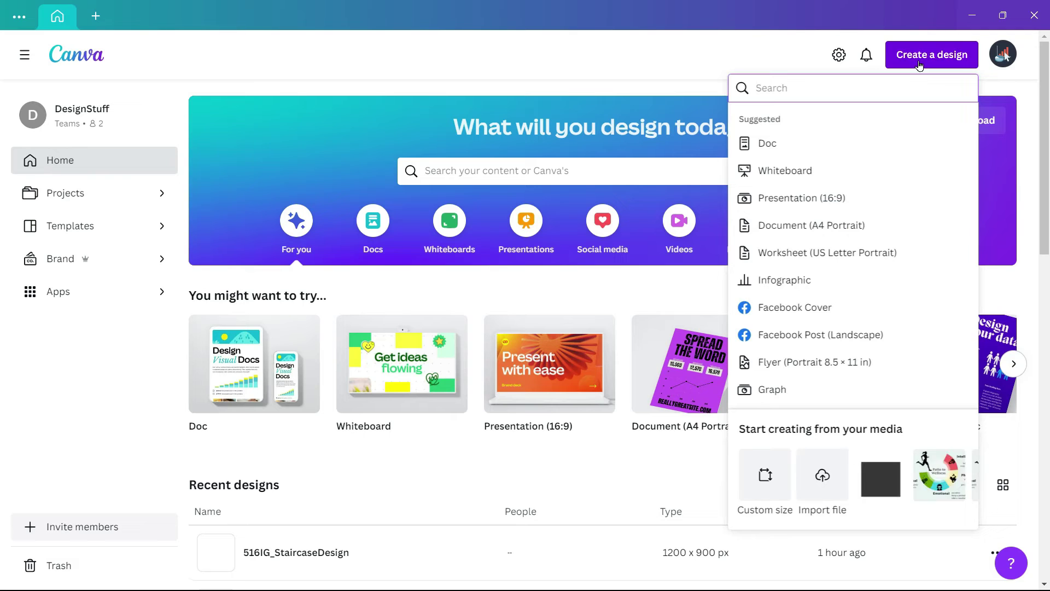
left_click(766, 475)
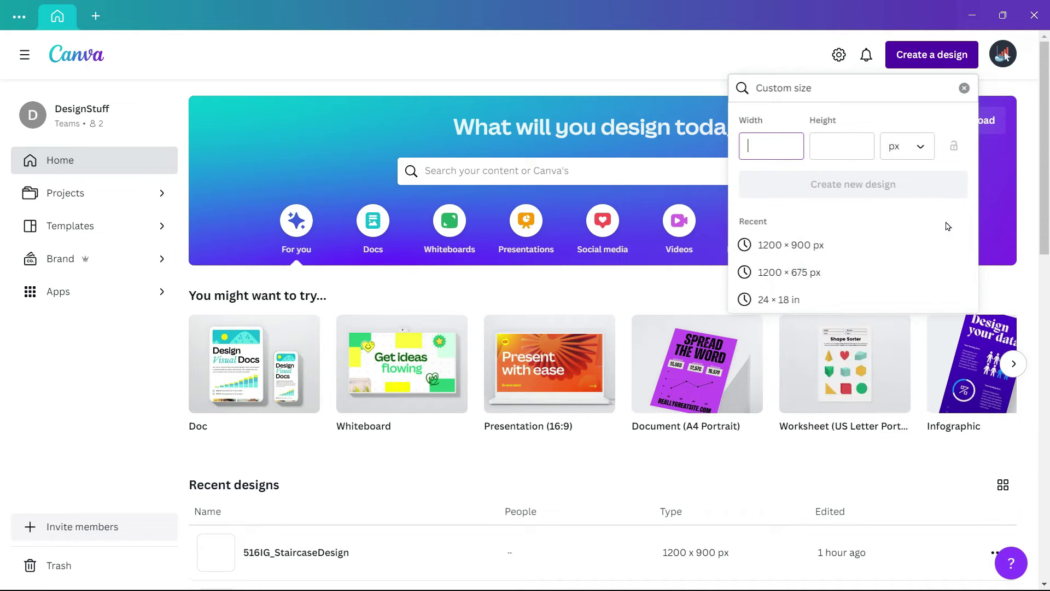
type("12")
type("00")
key("Tab")
type("90")
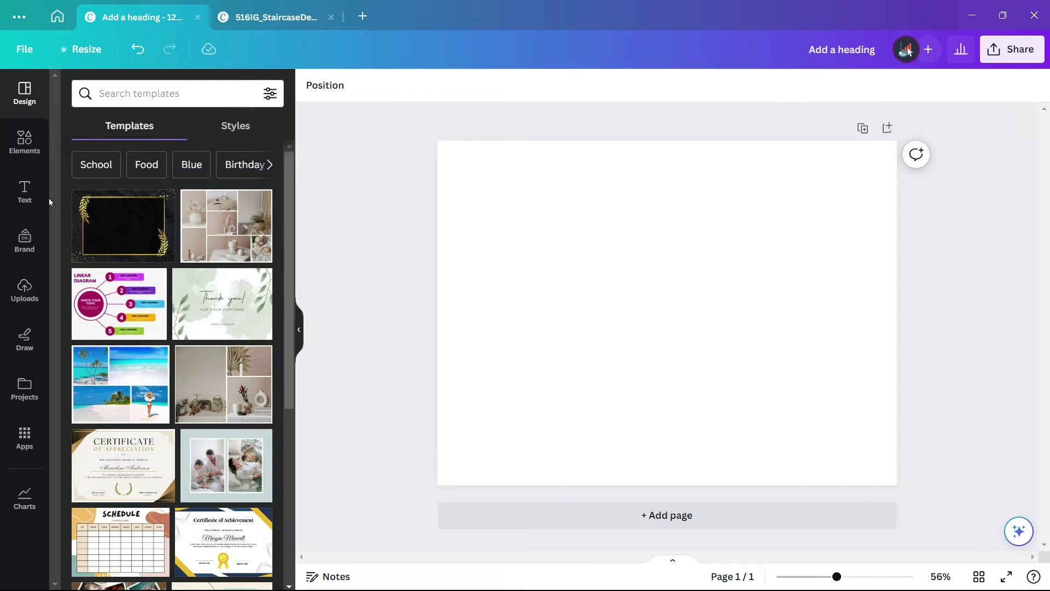
Add a heading styled in DM Sans, size 32, bold, with wider letter spacing.
left_click(25, 191)
left_click(121, 205)
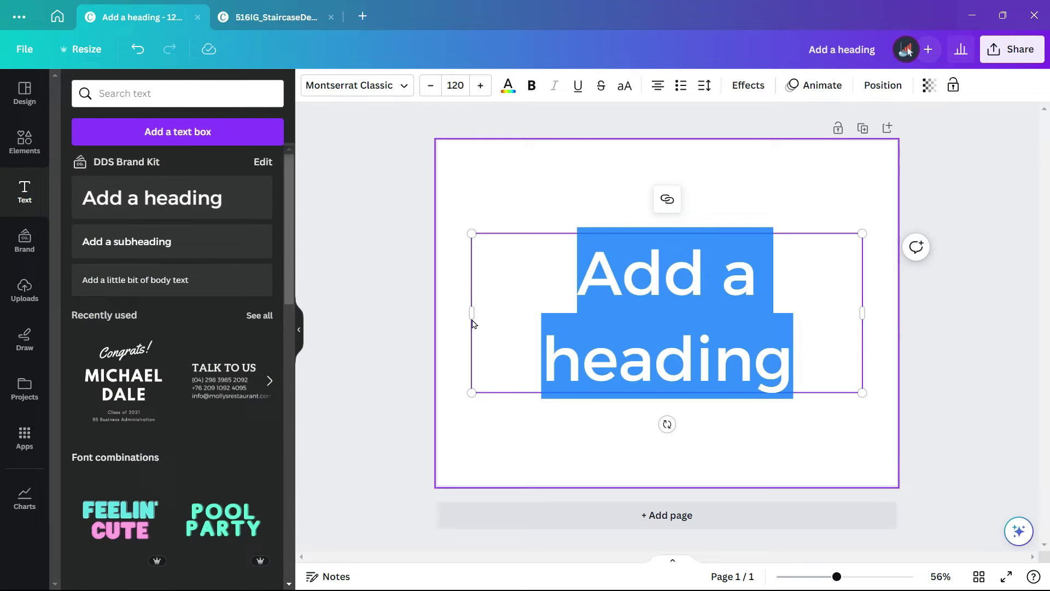
left_click(402, 92)
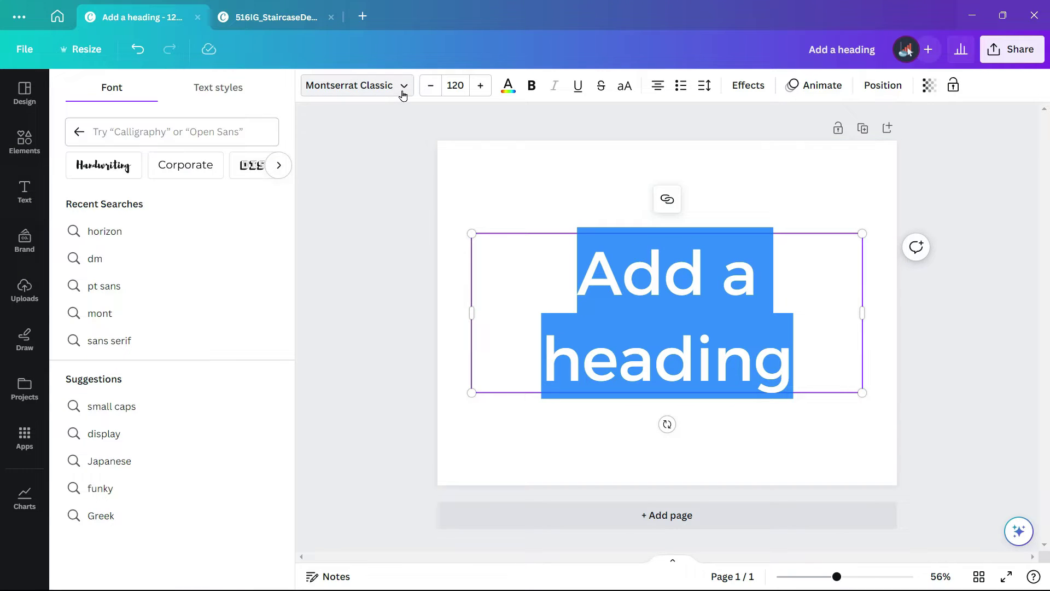
left_click(98, 132)
type("dm")
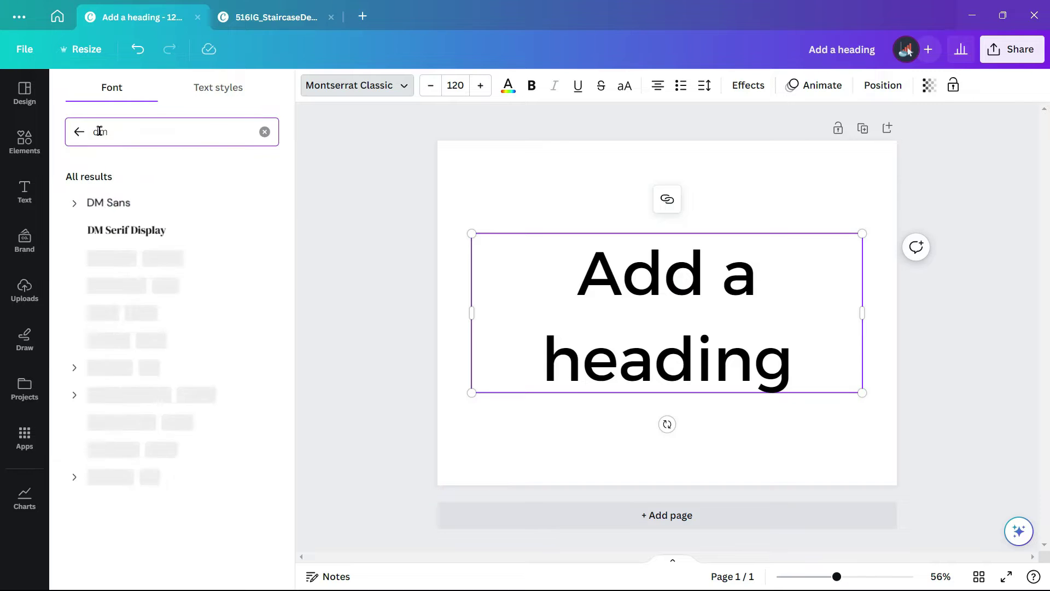
left_click(153, 203)
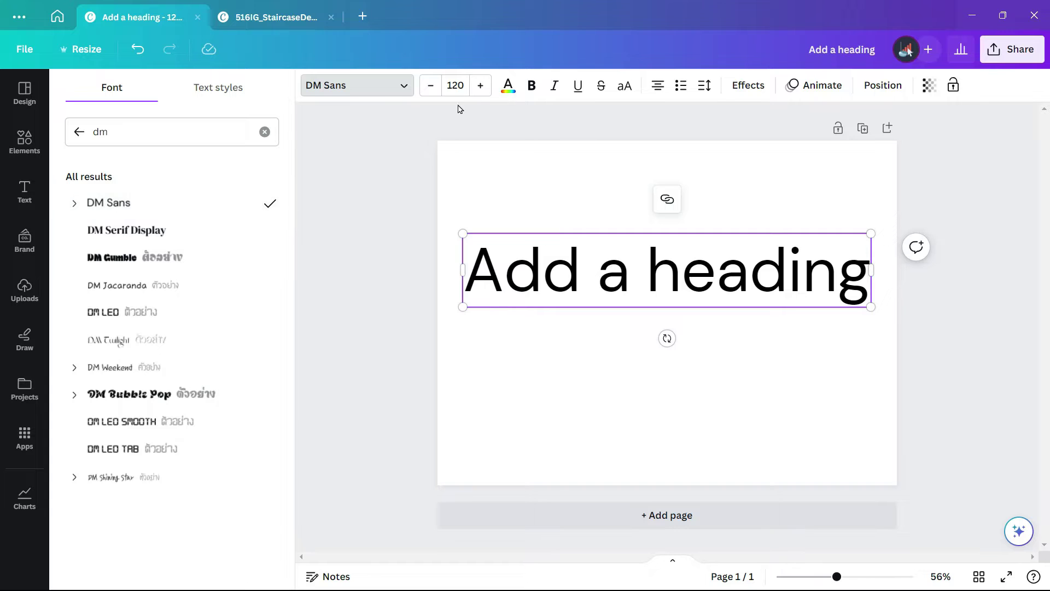
left_click(461, 85)
type("32")
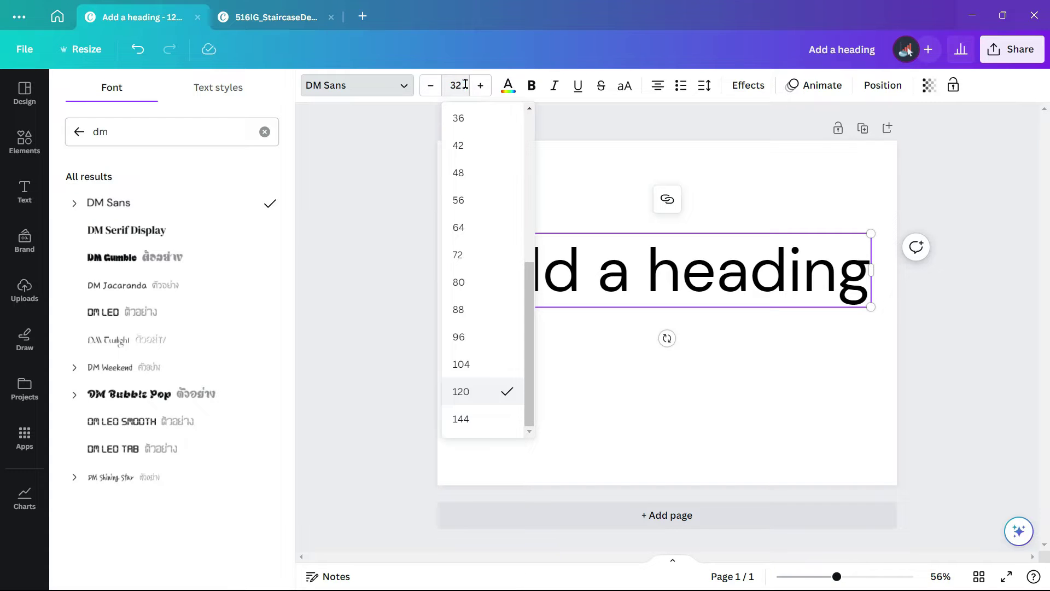
left_click(531, 86)
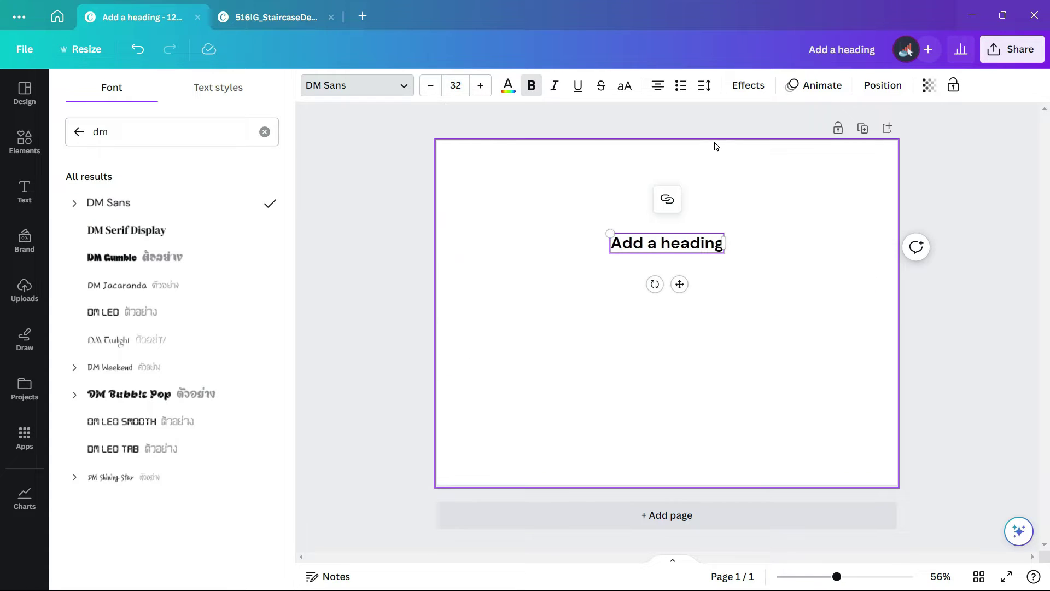
left_click(703, 89)
left_click_drag(741, 140, 748, 141)
Change the heading to 'Steps to an Awesome Presentation' and move it top-left.
left_click(783, 284)
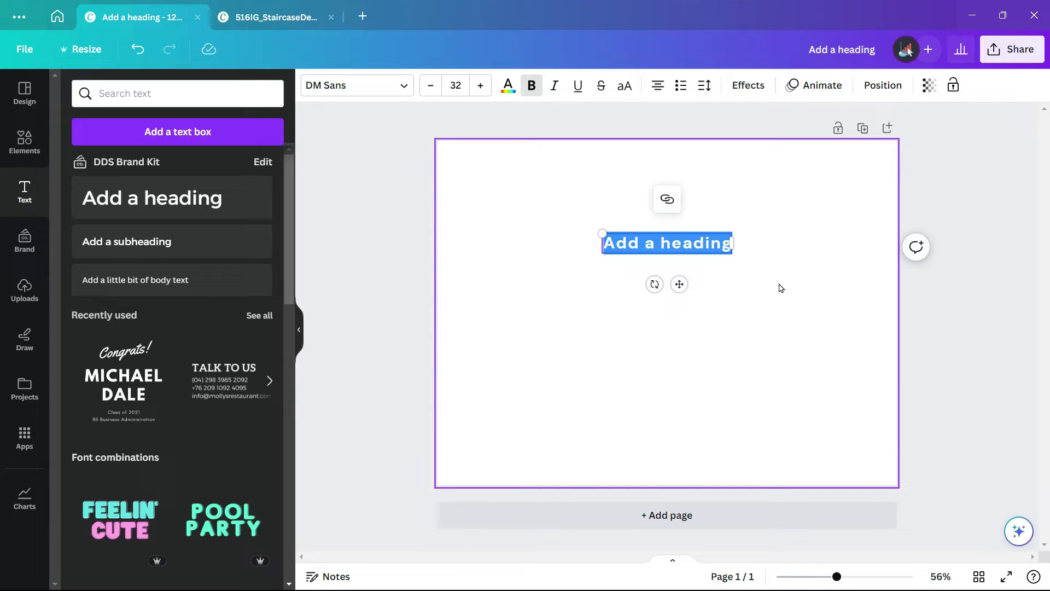
type("S")
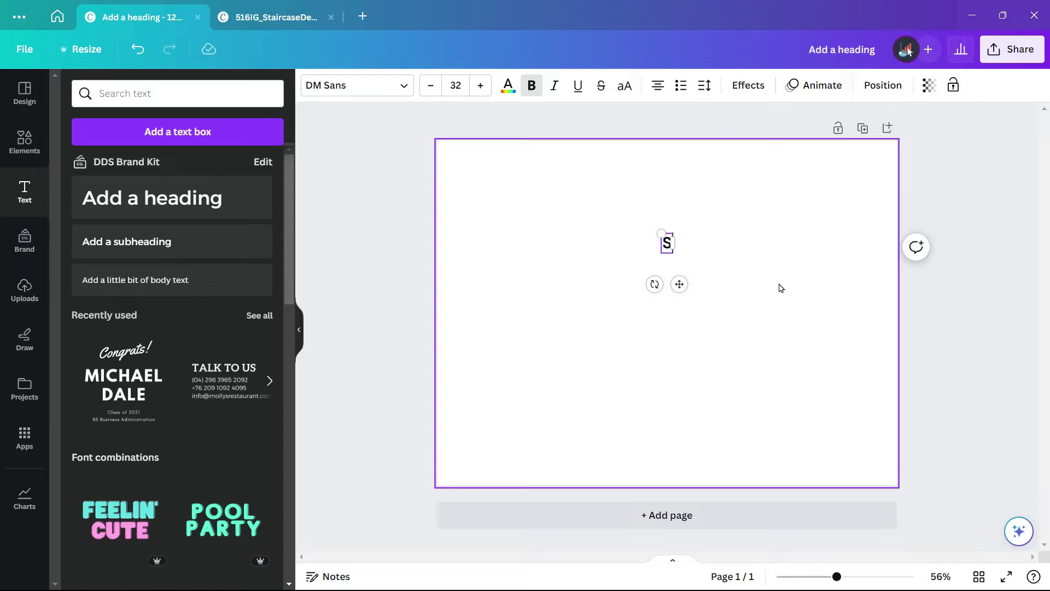
type("teps to an")
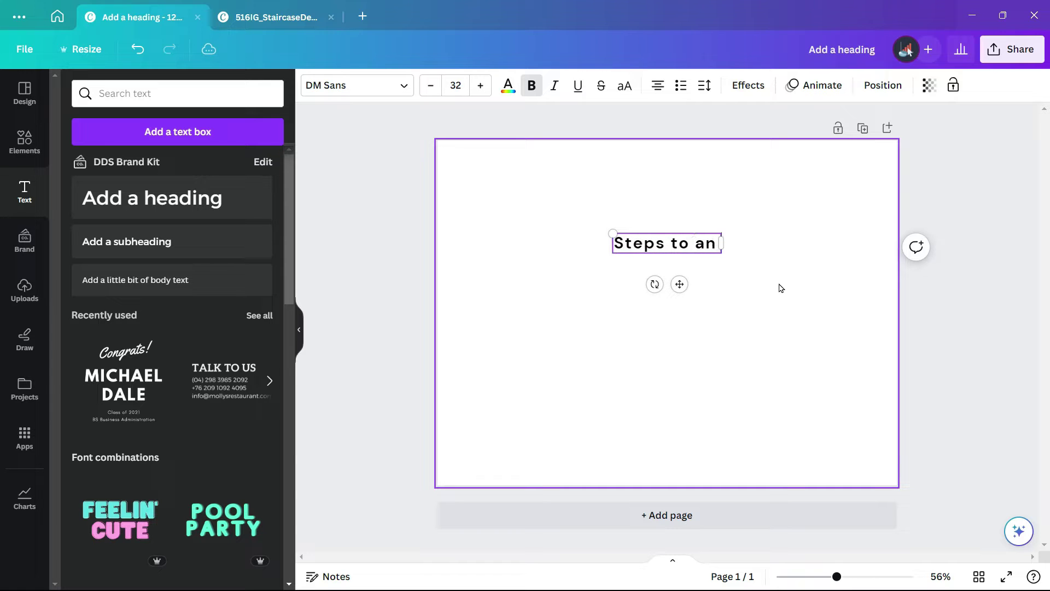
type(" Awesome P")
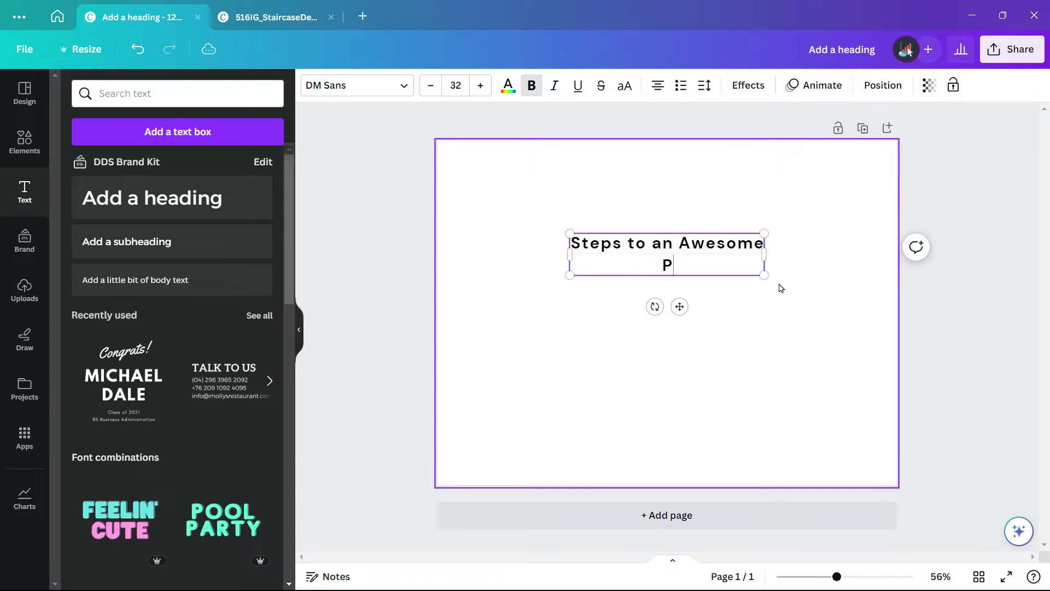
type("resentation")
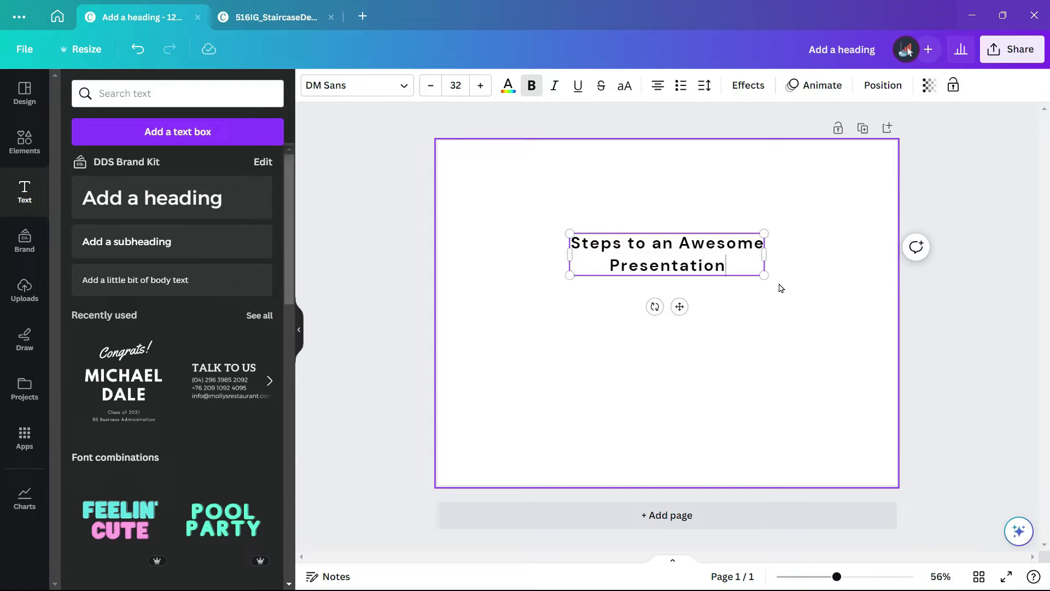
left_click(727, 326)
left_click_drag(698, 263, 607, 186)
Add a small square shape and place a copy beside it.
left_click(465, 298)
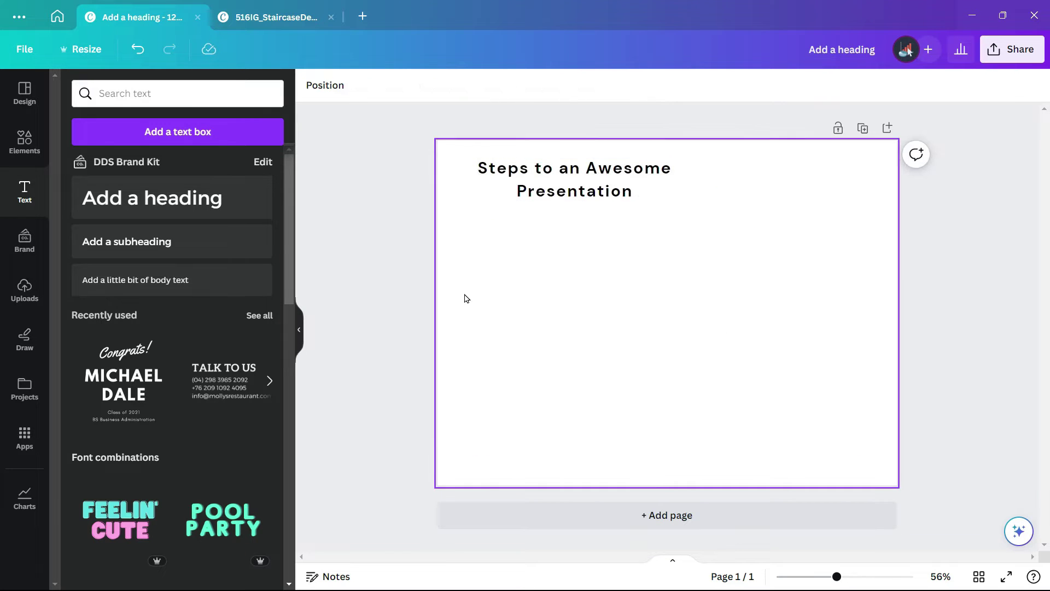
left_click(26, 143)
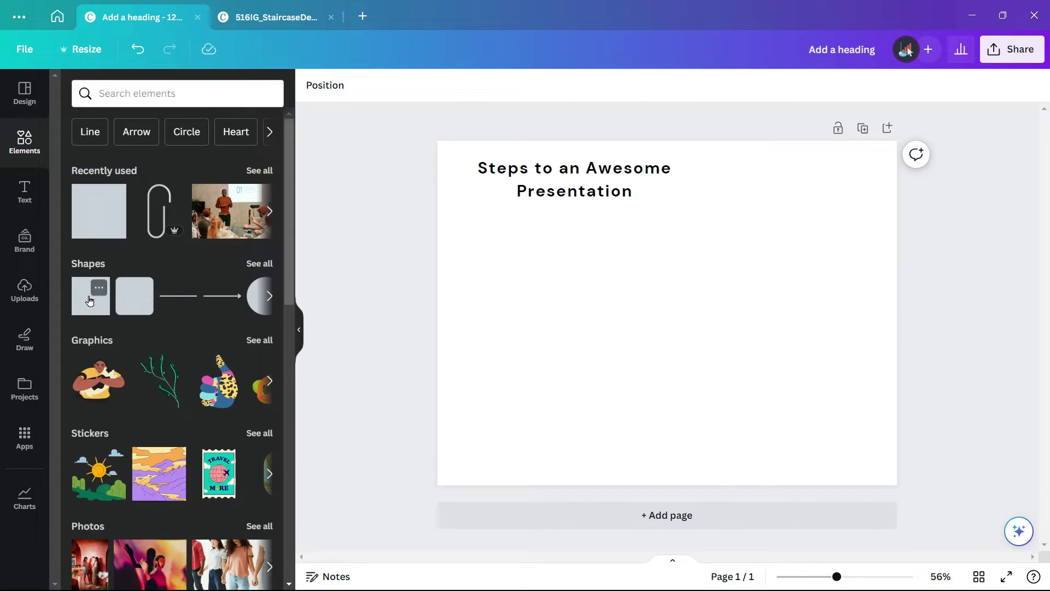
left_click(90, 296)
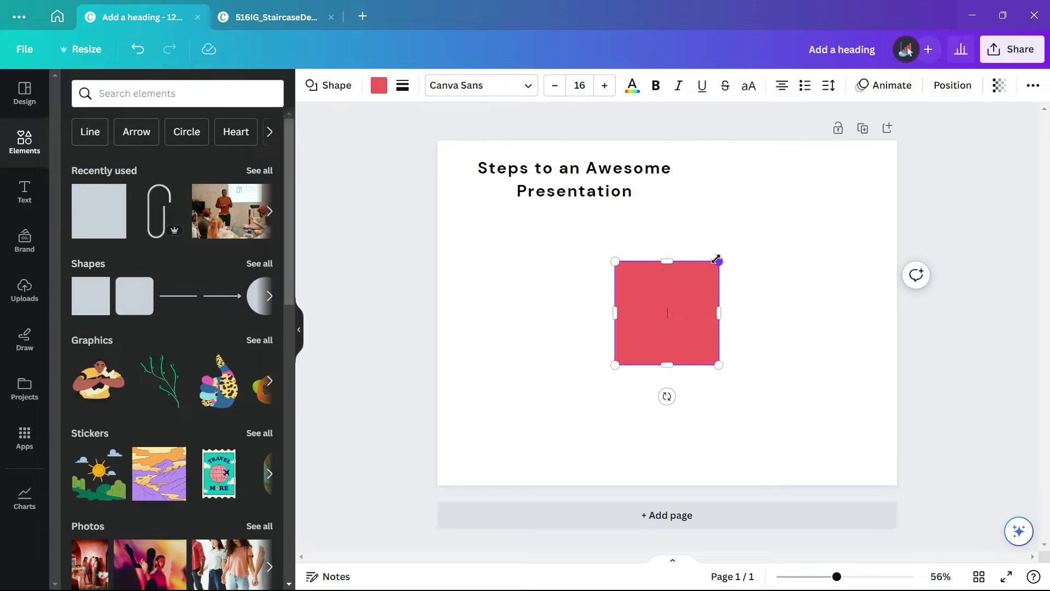
left_click_drag(719, 261, 659, 321)
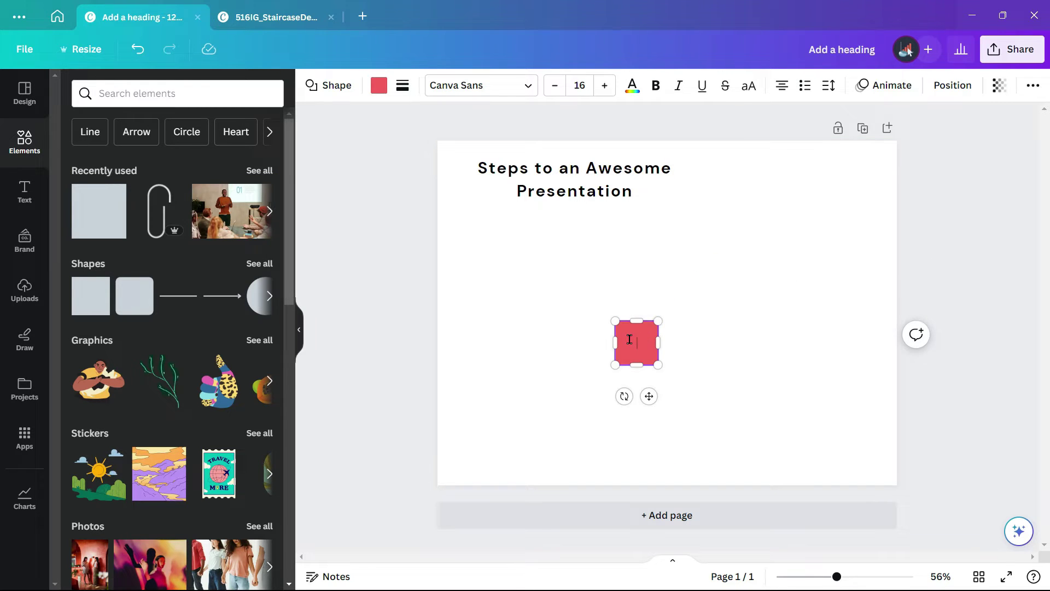
left_click(708, 413)
mouse_move(640, 355)
left_mouse_down()
mouse_move(685, 351)
mouse_move(679, 303)
left_mouse_up()
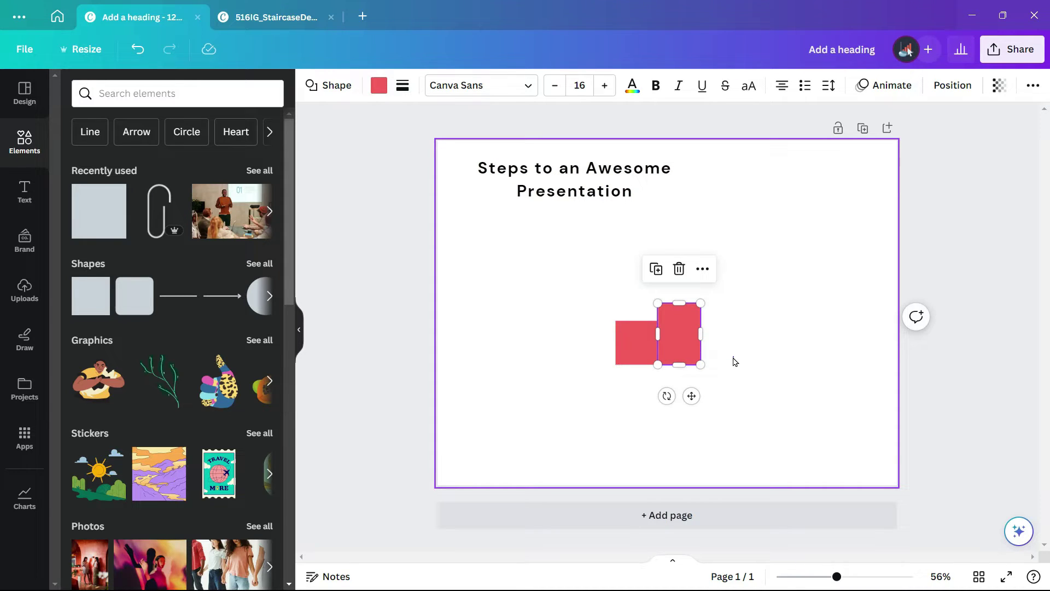
Delete both squares and insert a sample bar chart.
key("Delete")
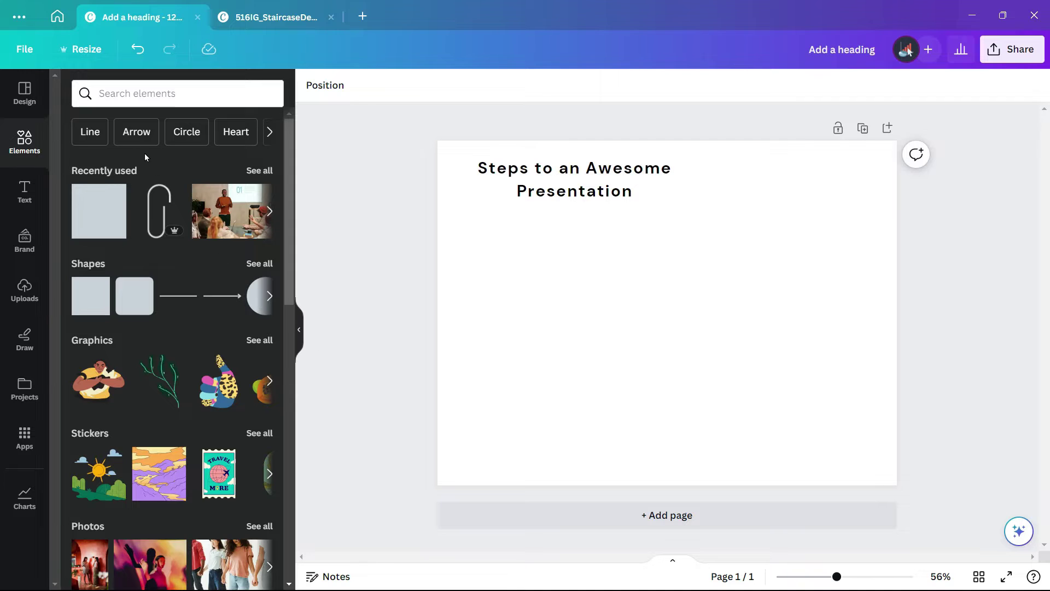
scroll(94, 131, "down", 1)
scroll(96, 141, "down", 1)
scroll(104, 205, "down", 2)
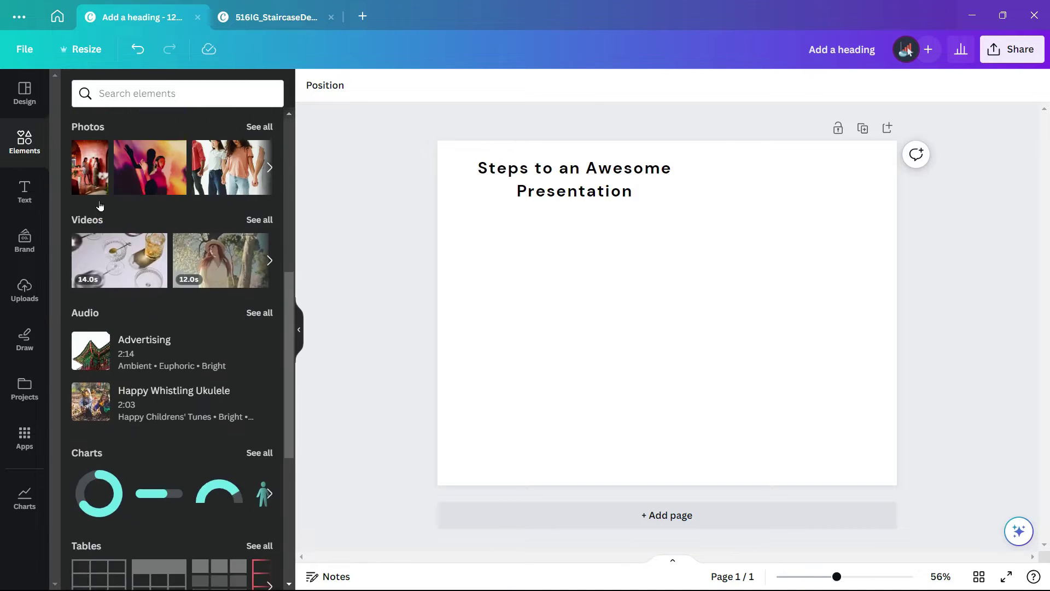
scroll(101, 208, "down", 2)
left_click(85, 237)
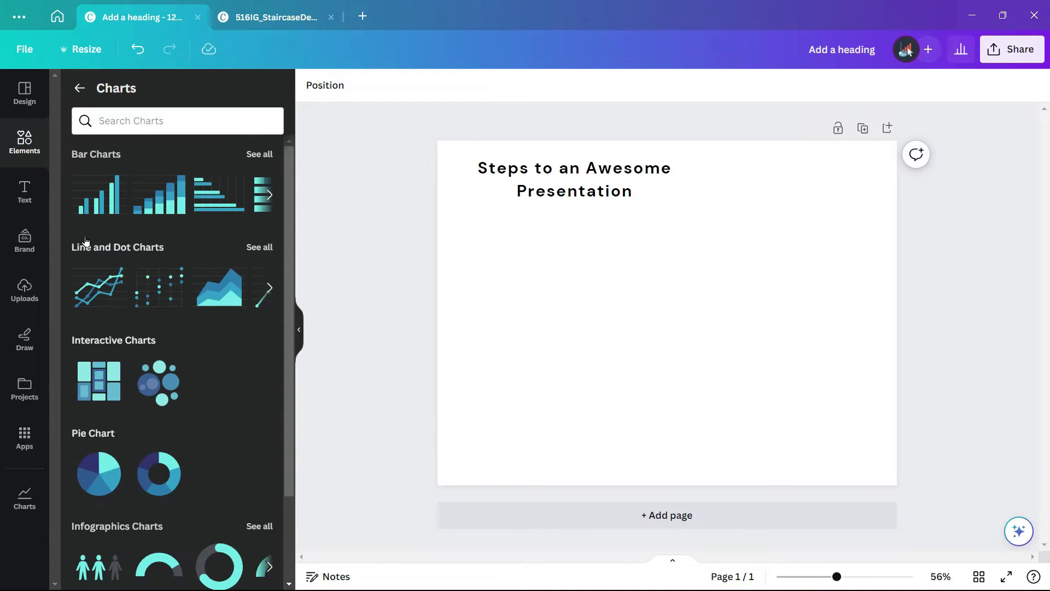
left_click(90, 200)
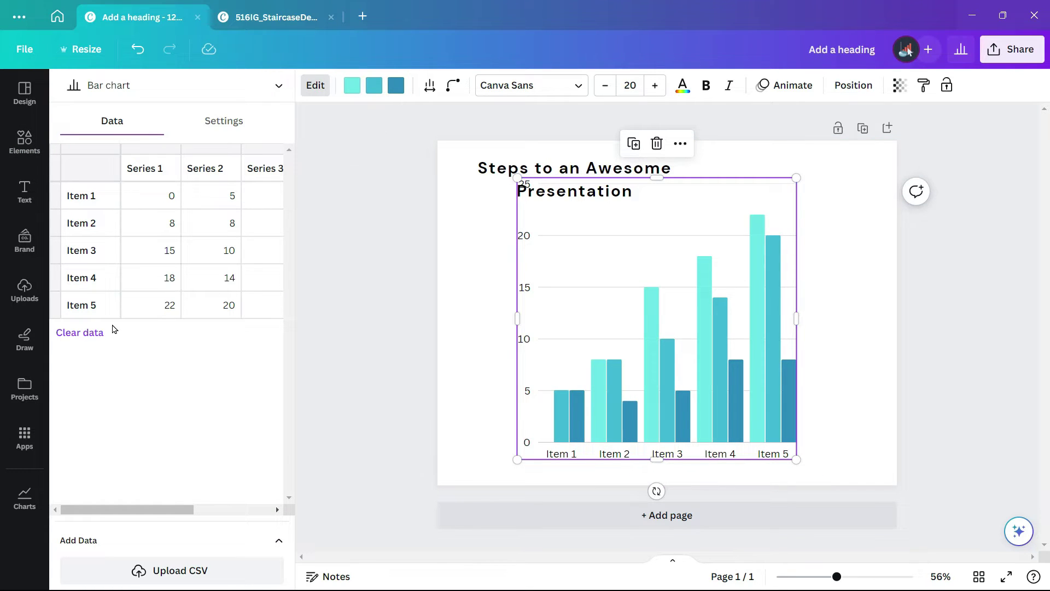
mouse_move(99, 510)
left_mouse_down()
mouse_move(184, 512)
mouse_move(131, 517)
left_mouse_up()
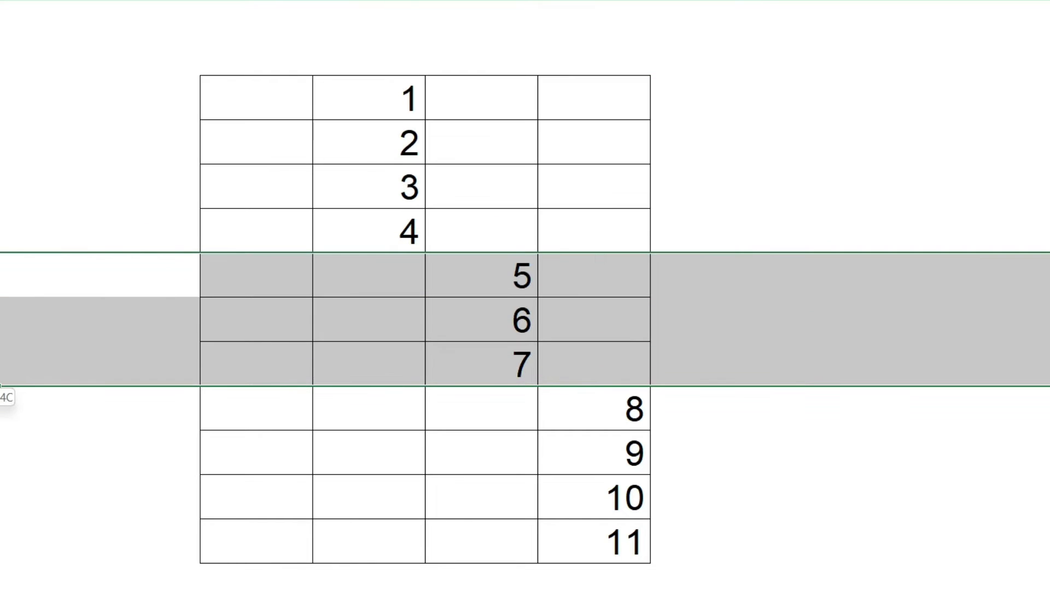
left_click_drag(3, 406, 3, 555)
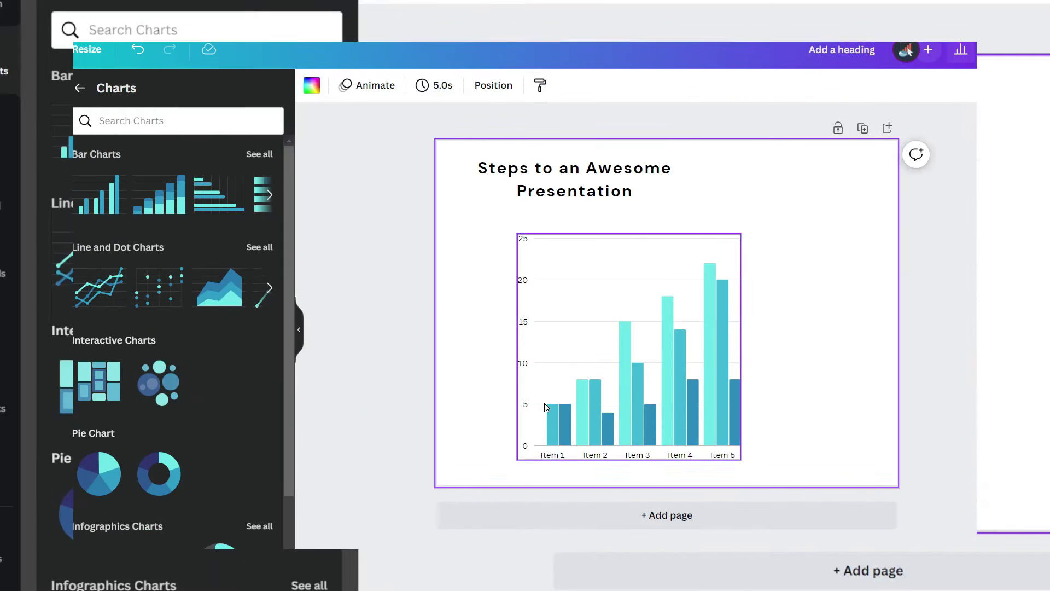
Clear the sample chart data and enter values 1–11 staggered diagonally across three columns.
left_click(78, 335)
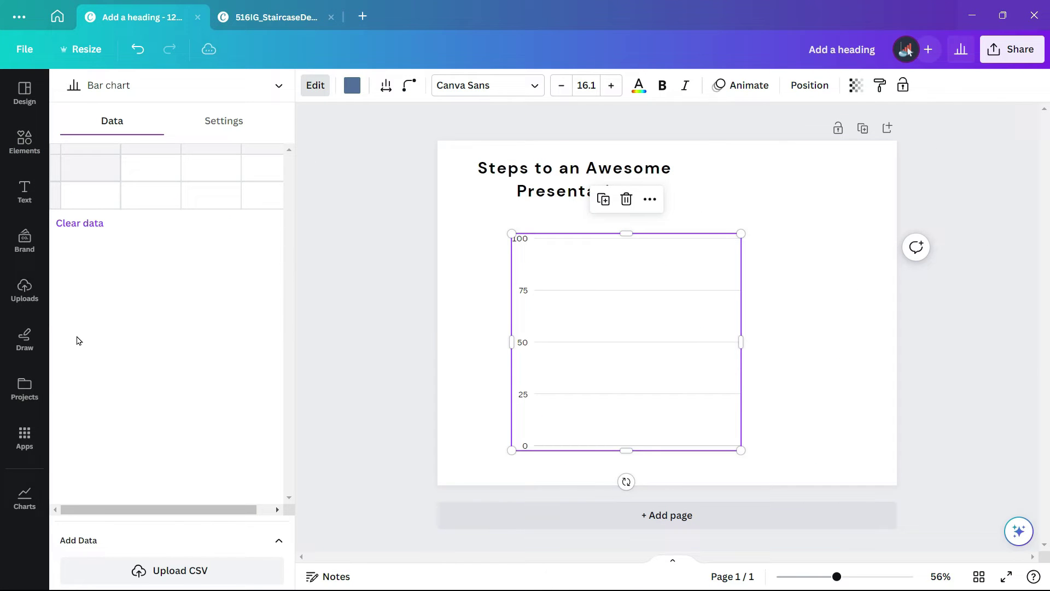
left_click(137, 200)
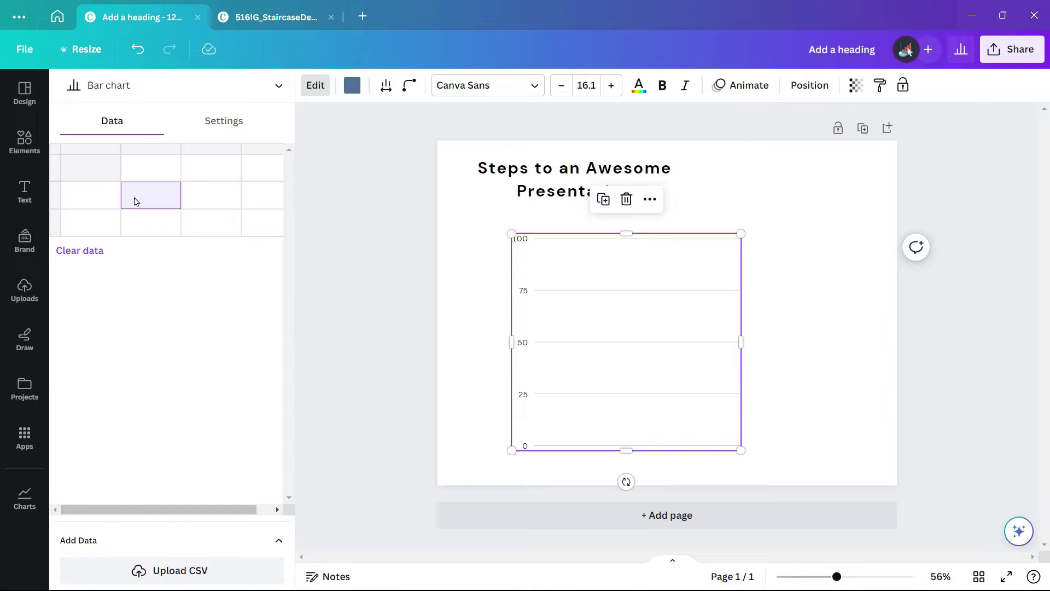
type("1")
key("Return")
type("2")
key("Return")
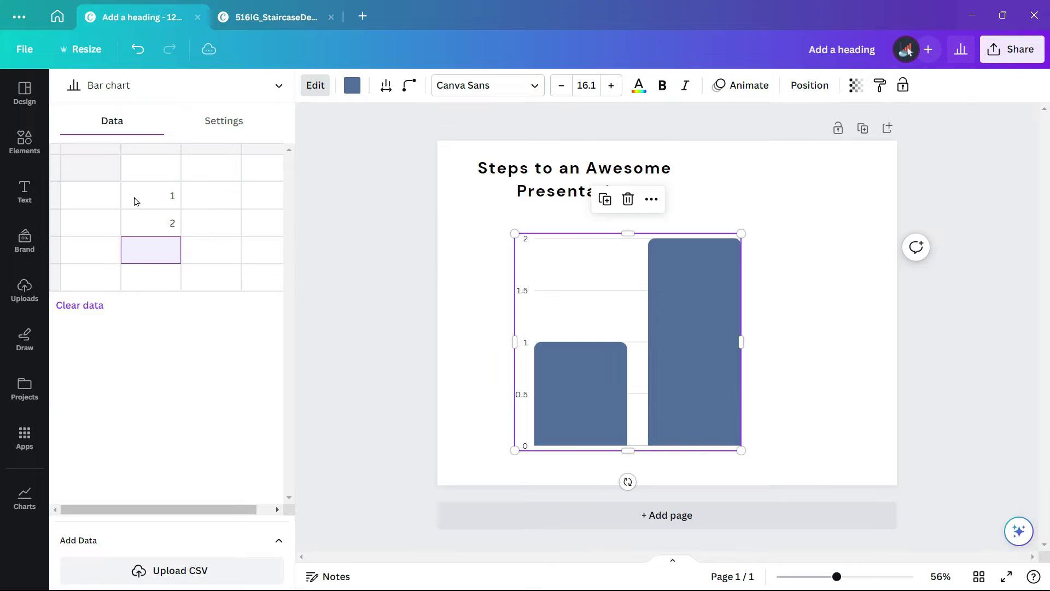
type("3")
key("Return")
type("4")
key("Return")
key("Tab")
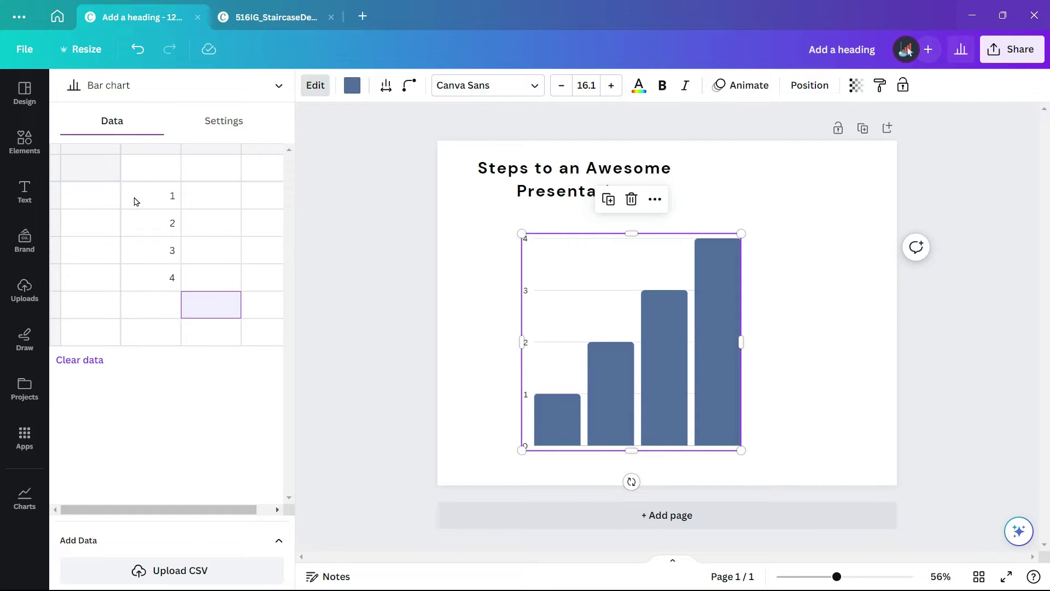
type("5")
key("Return")
type("6")
key("Return")
type("7")
key("Return")
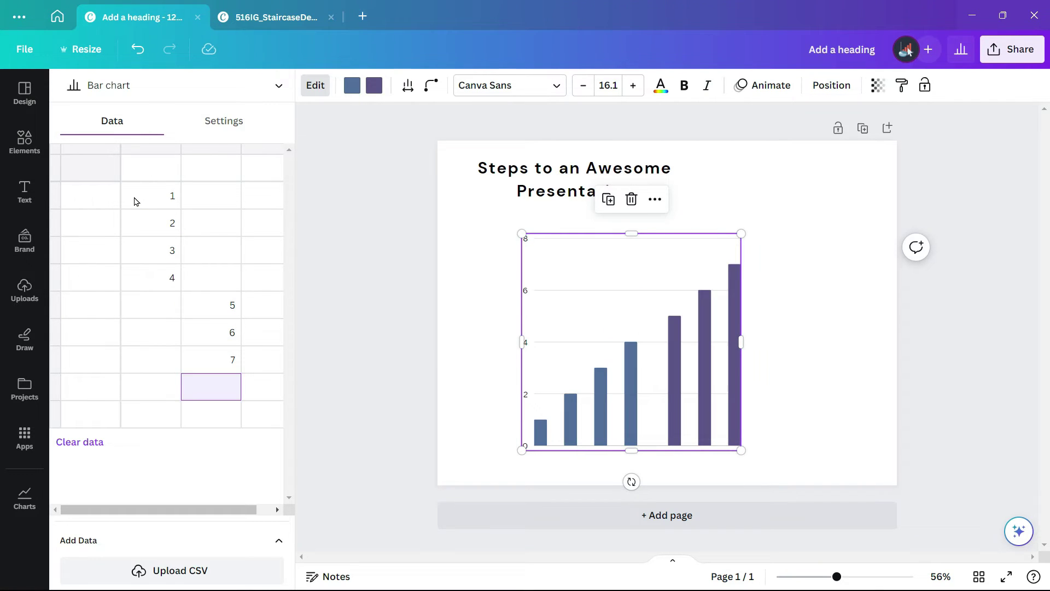
key("Tab")
type("8")
key("Return")
type("9")
key("Return")
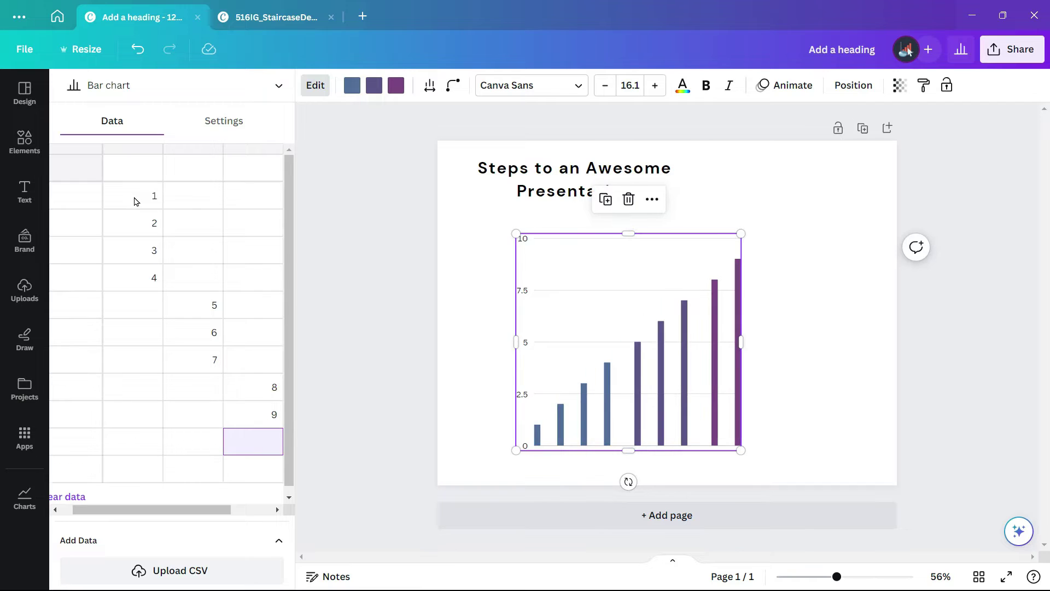
type("10")
key("Return")
type("11")
key("Return")
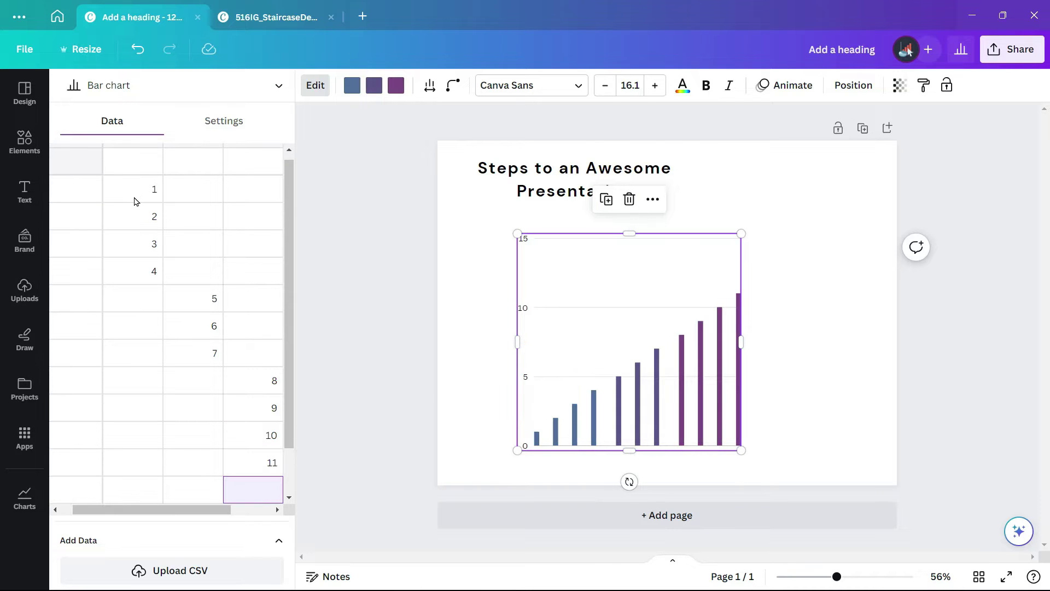
Hide the chart's labels and grid lines, and enlarge the chart.
left_click(217, 123)
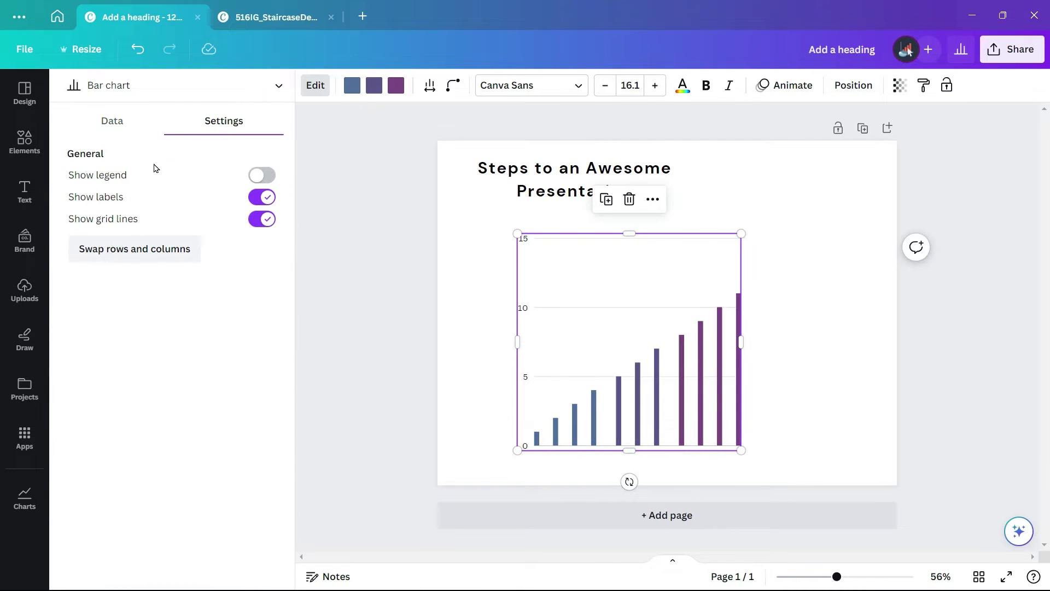
left_click(256, 201)
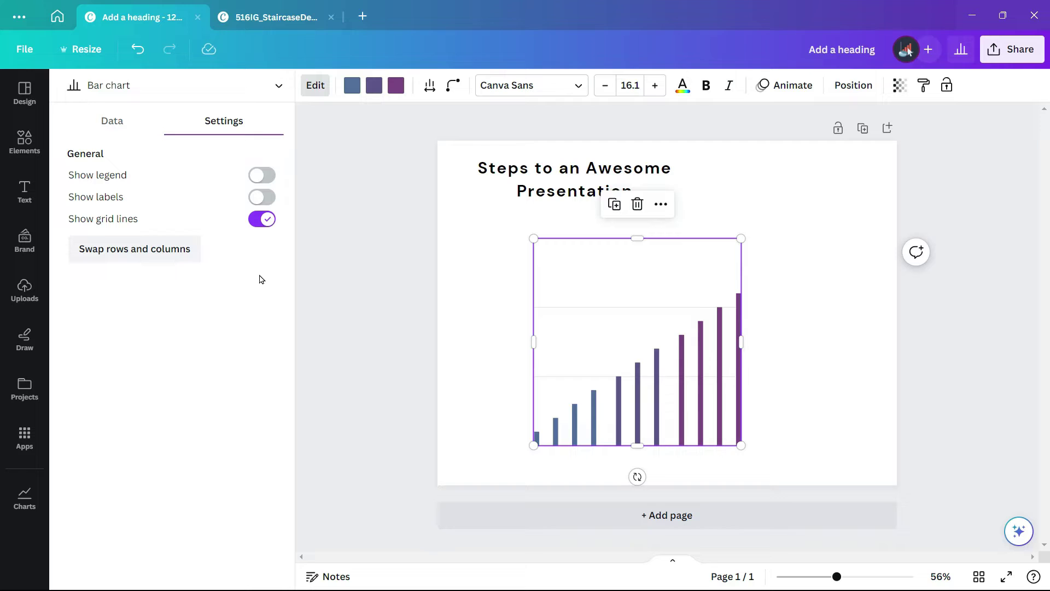
left_click(260, 220)
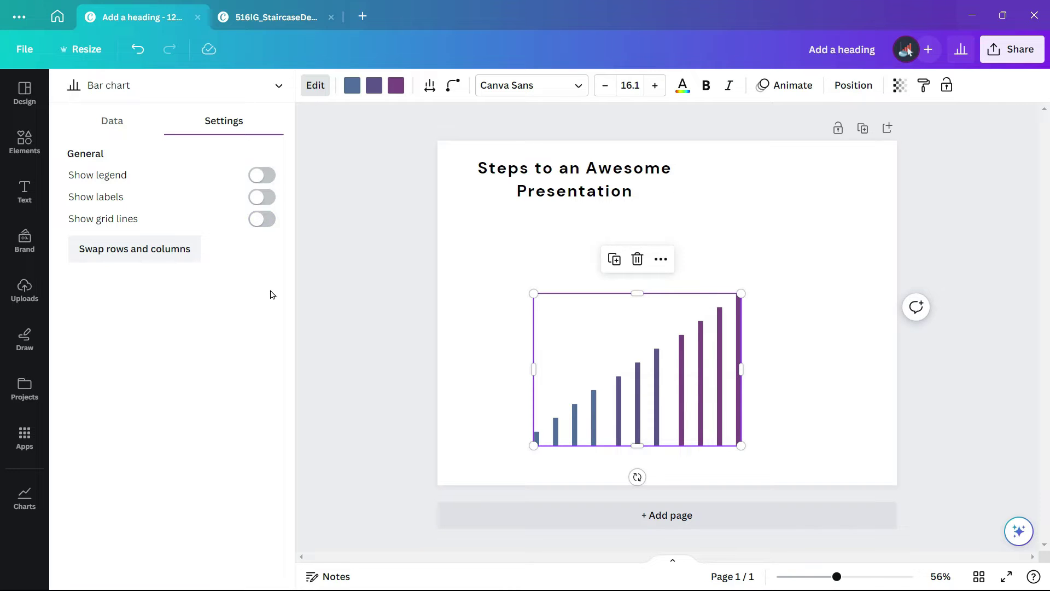
left_click(429, 86)
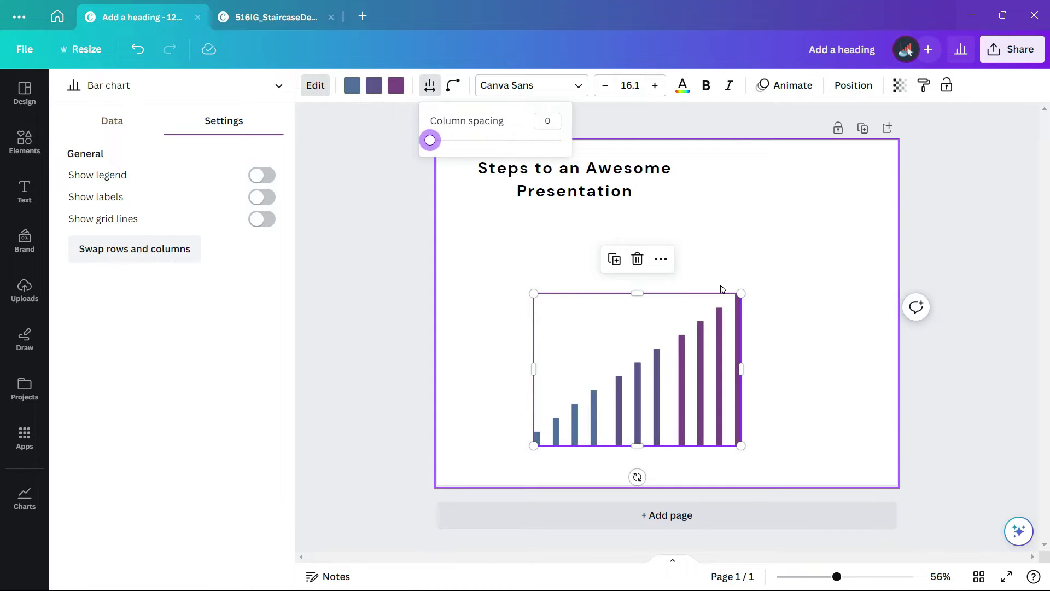
left_click_drag(741, 293, 813, 230)
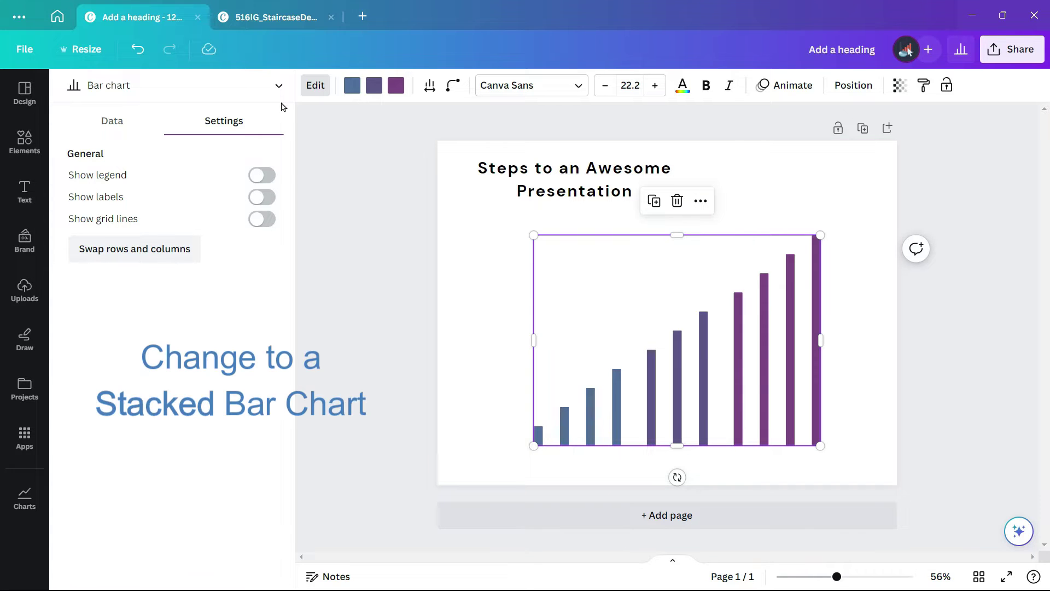
Make it a stacked bar chart with column spacing 0 and roundness 0.
left_click(278, 86)
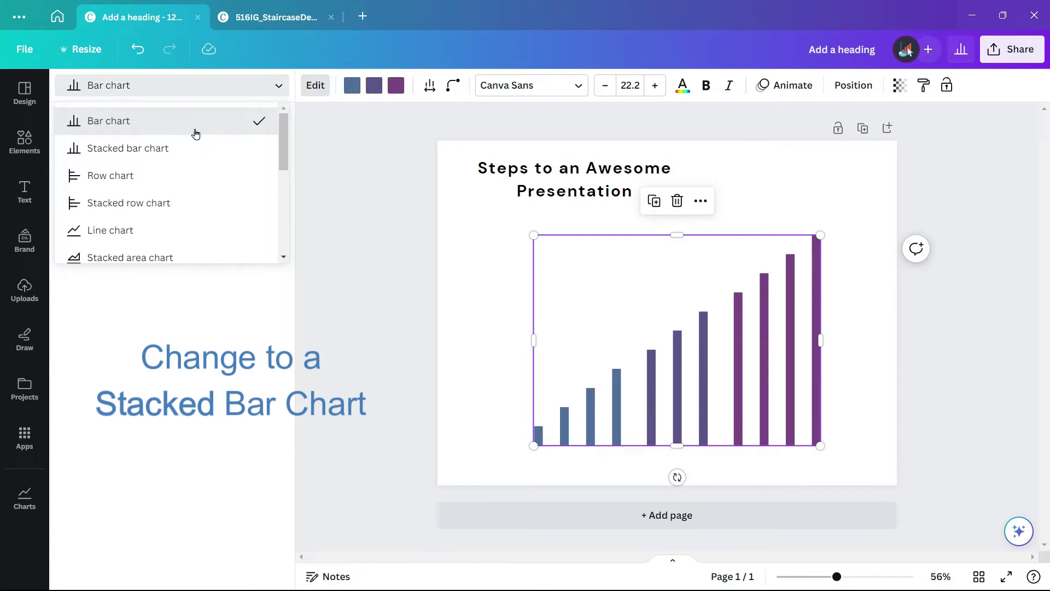
left_click(190, 146)
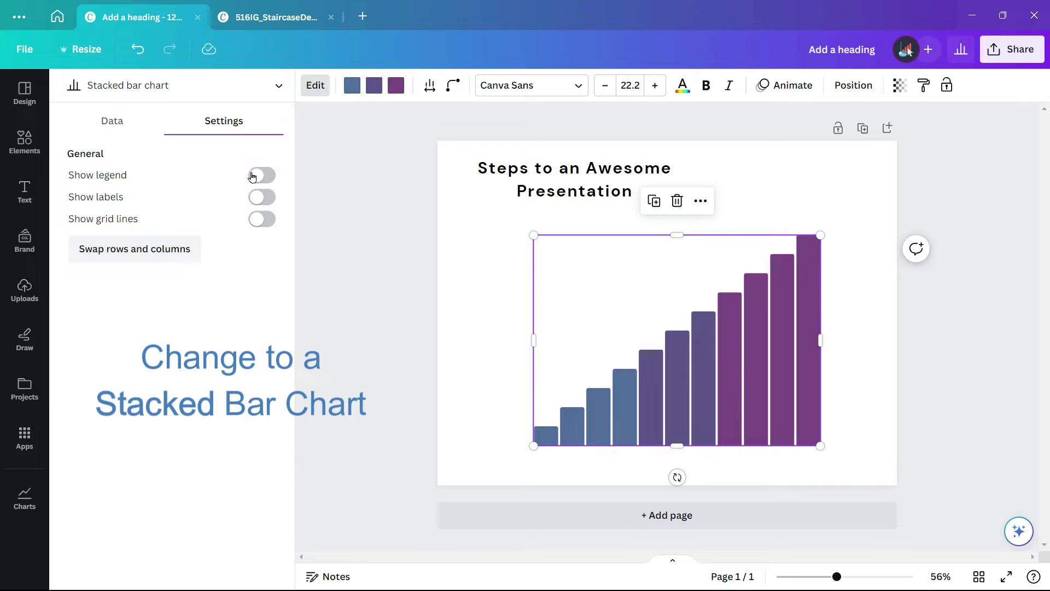
left_click(427, 92)
left_click_drag(435, 140, 428, 141)
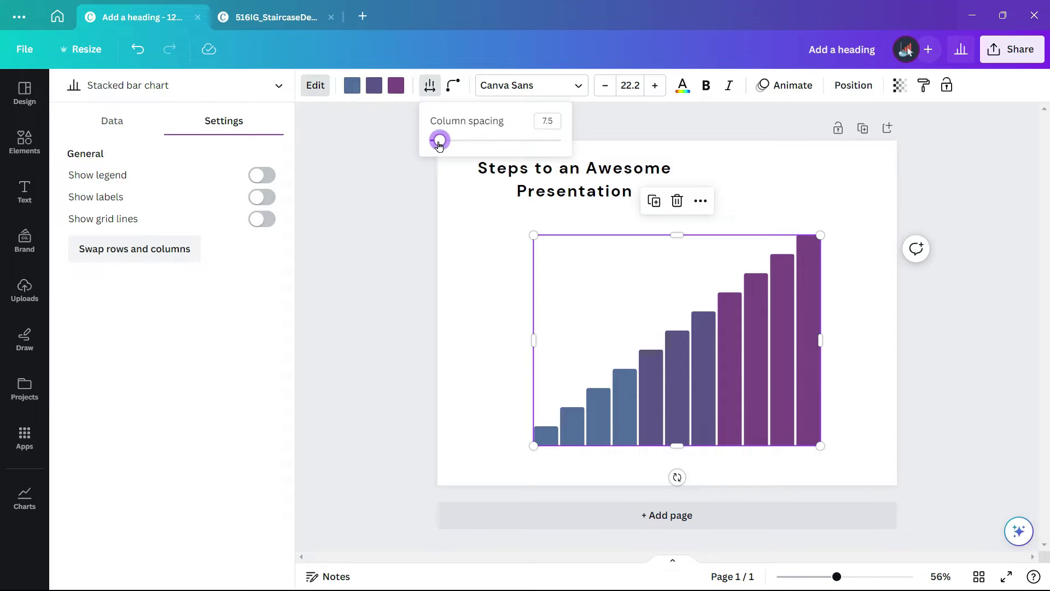
left_click(453, 86)
left_click_drag(473, 145, 450, 144)
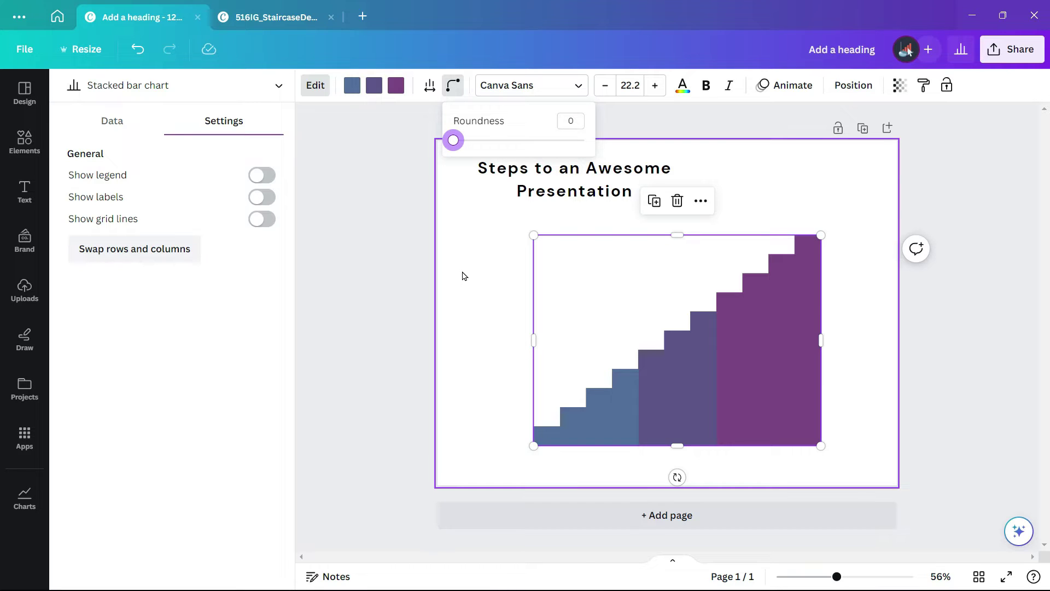
left_click(492, 327)
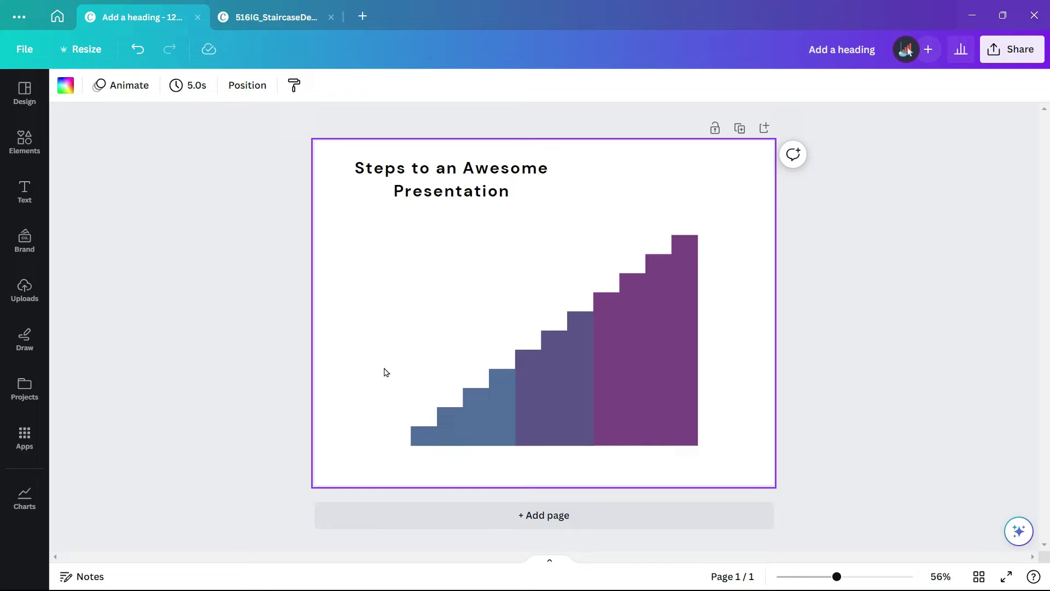
Move the chart to the bottom-right, then stretch it wider and up to the top guide.
left_click_drag(448, 370, 521, 408)
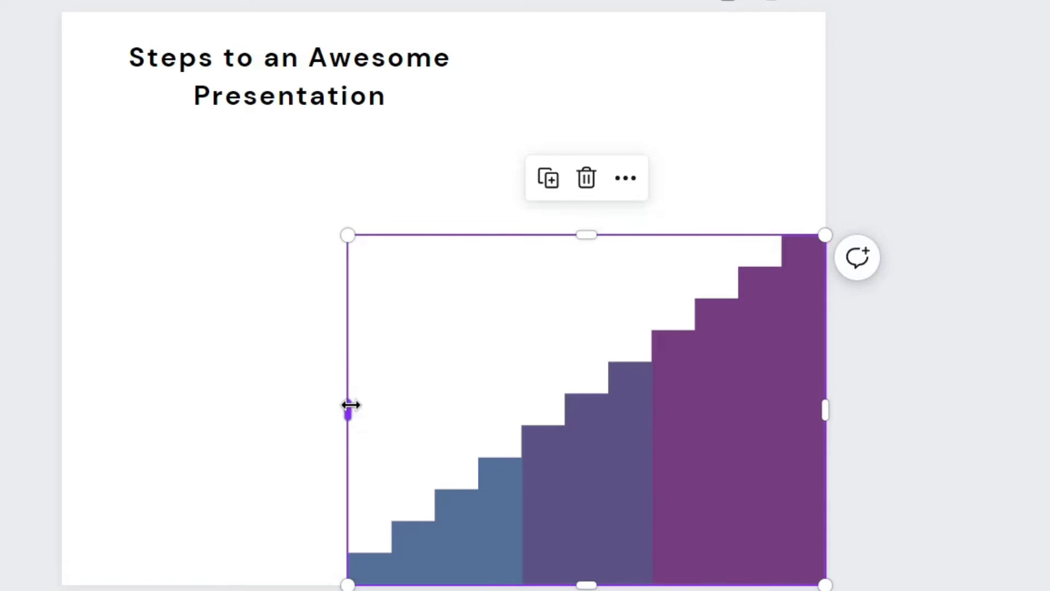
left_click_drag(351, 405, 265, 413)
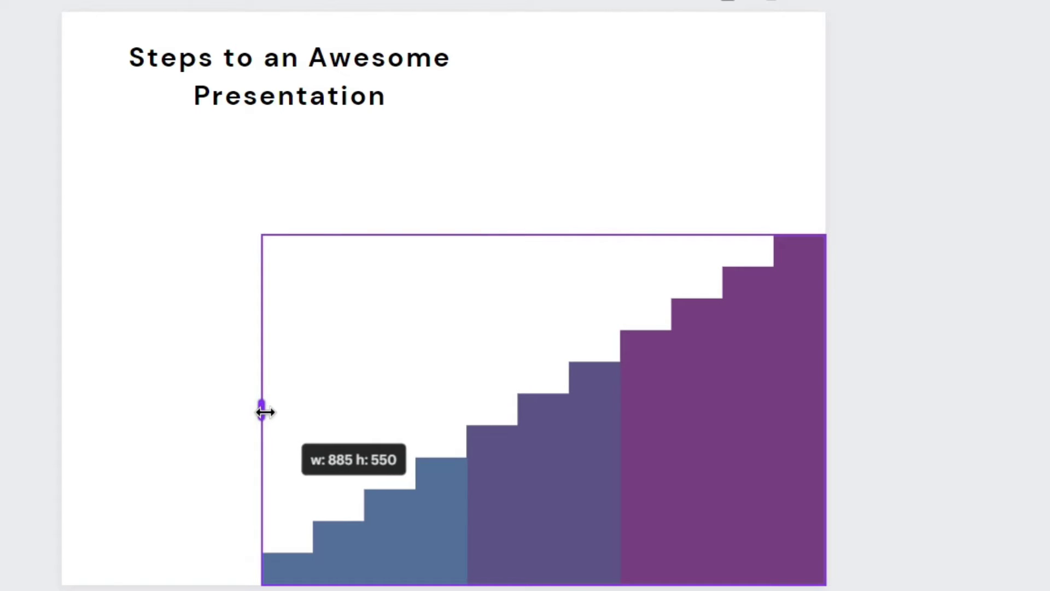
left_click_drag(544, 235, 556, 87)
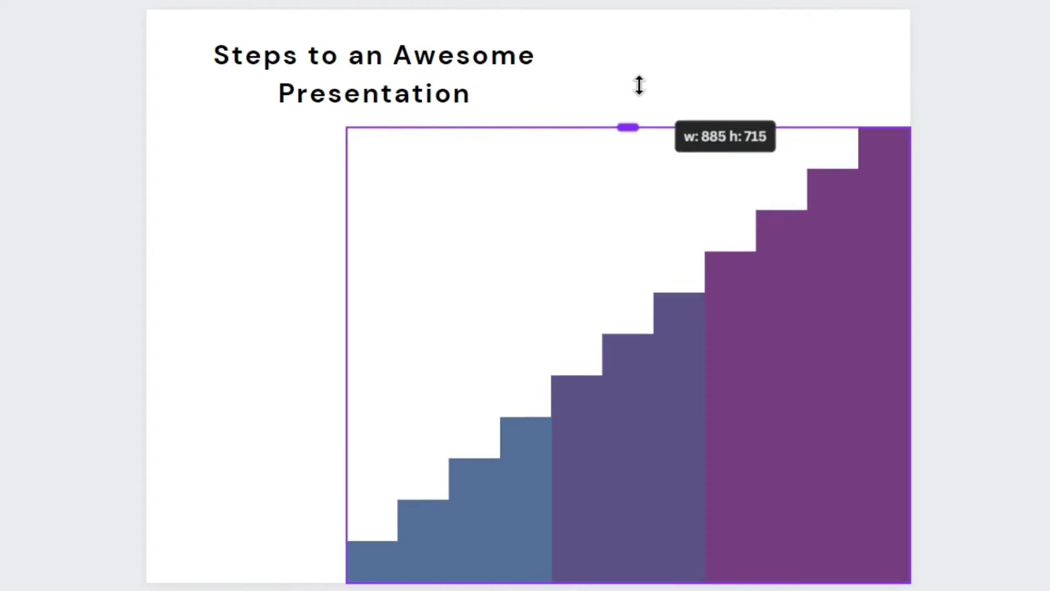
mouse_move(640, 84)
left_mouse_down()
mouse_move(638, 63)
mouse_move(633, 99)
mouse_move(629, 33)
left_mouse_up()
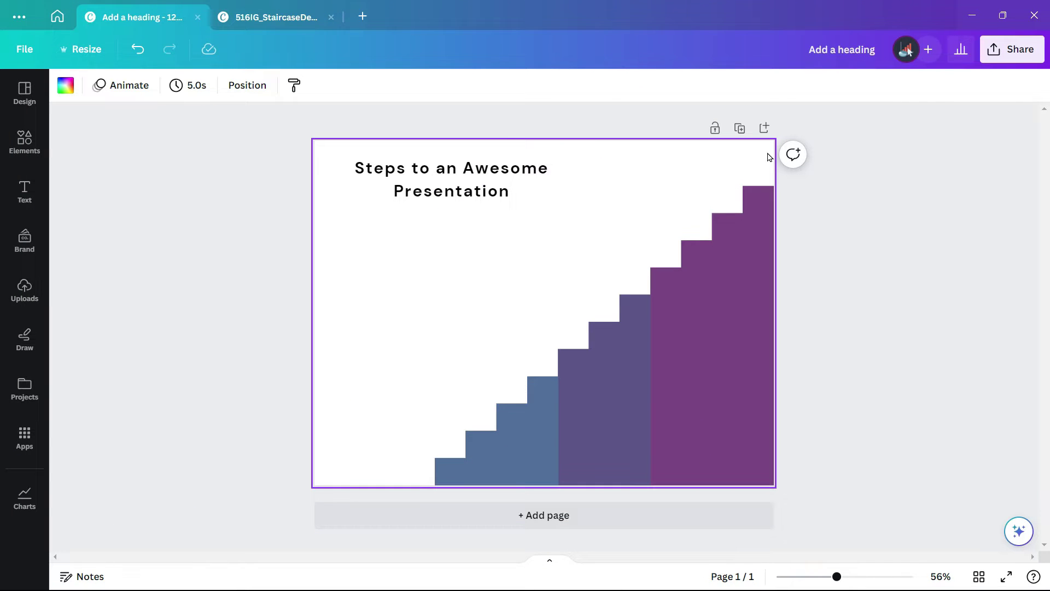
Add a second page with a presenter photo found by searching 'presentation'.
left_click(765, 130)
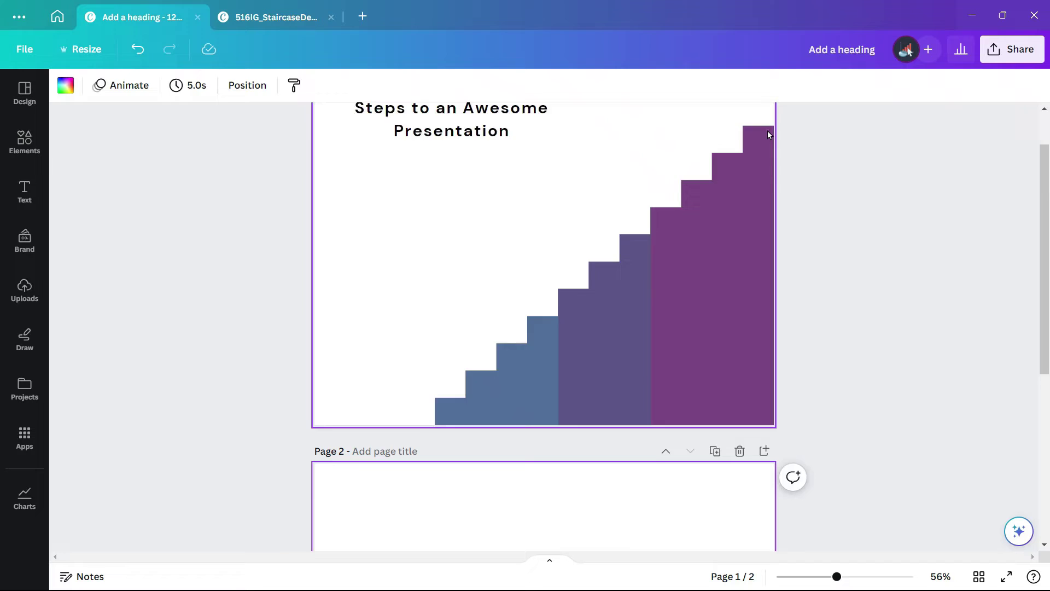
left_click(27, 150)
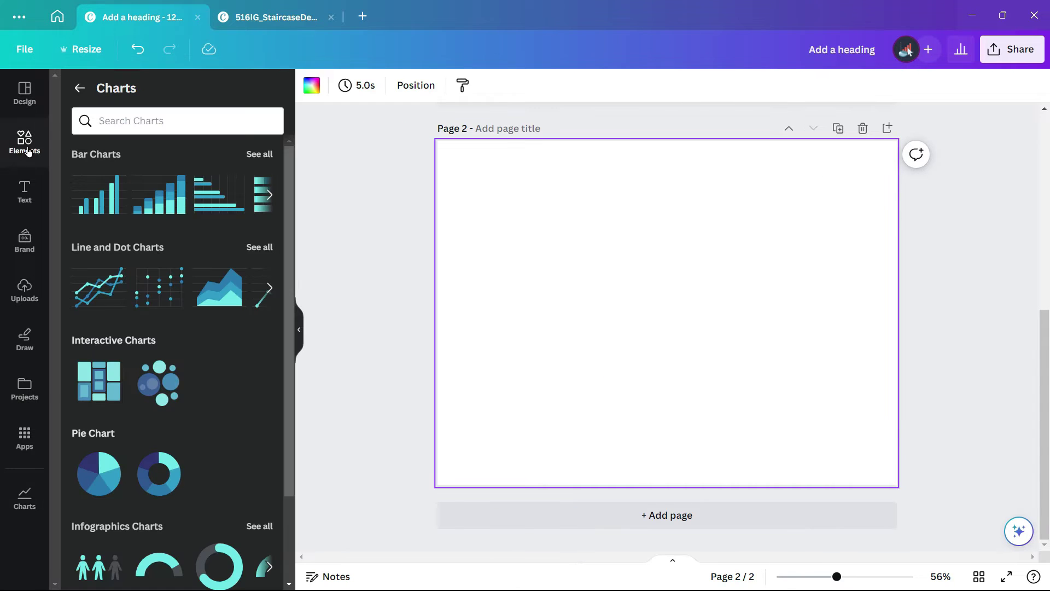
left_click(80, 88)
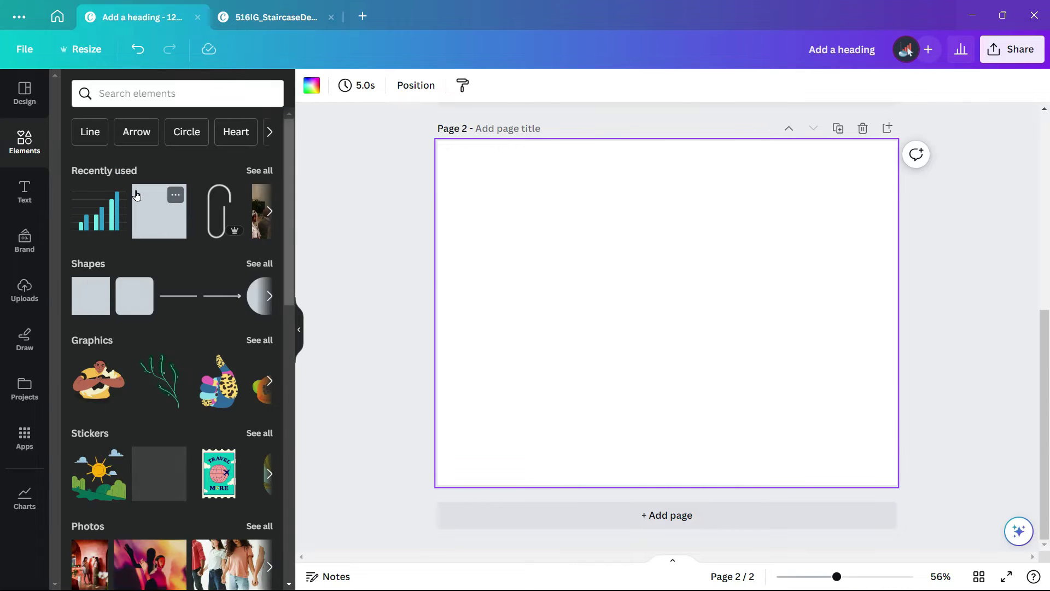
scroll(133, 198, "down", 1)
scroll(133, 197, "down", 2)
left_click(259, 320)
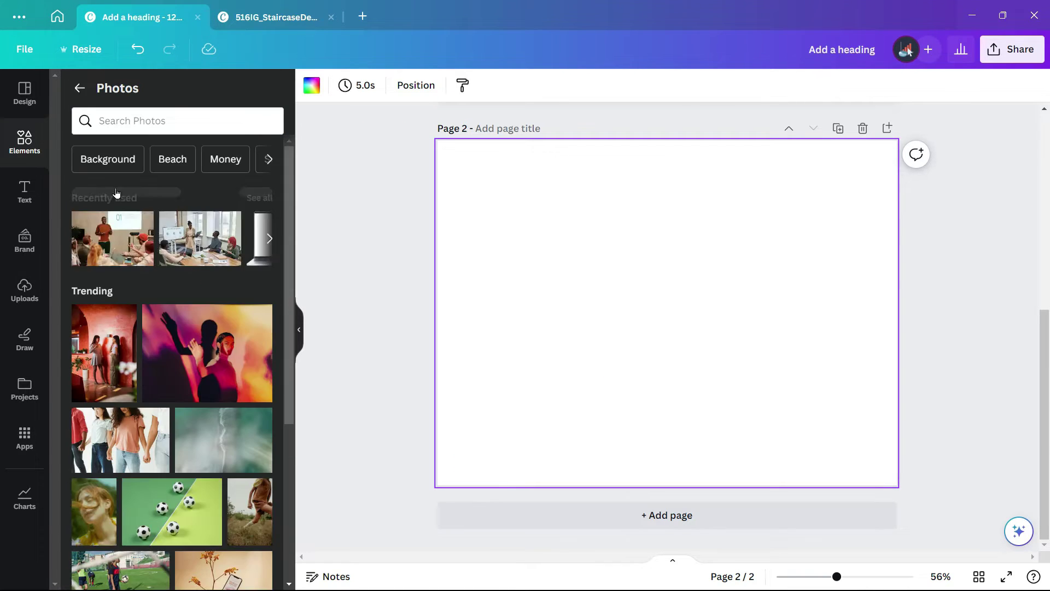
left_click(112, 121)
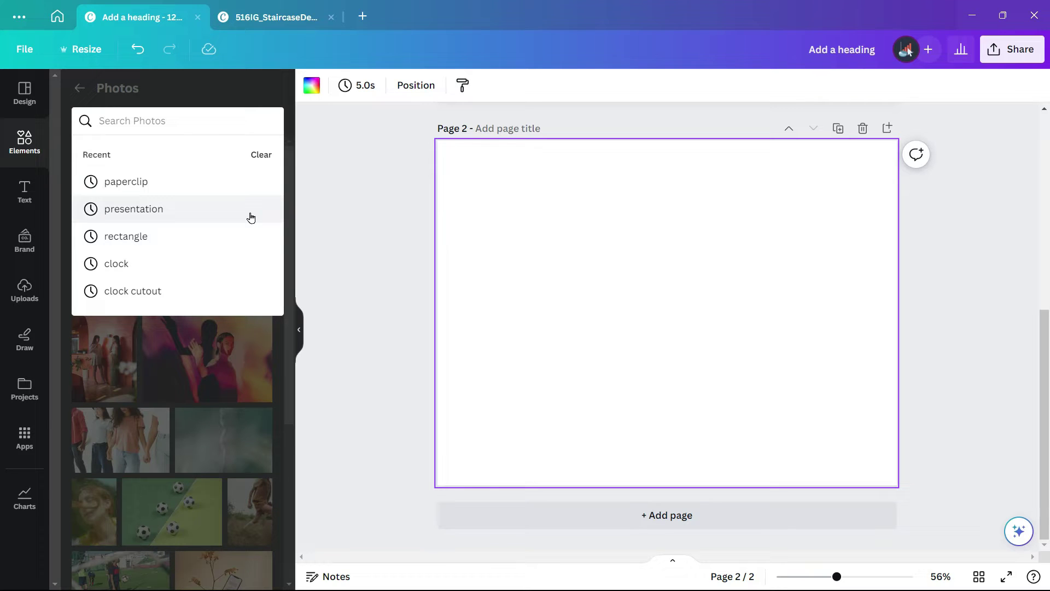
type("pres")
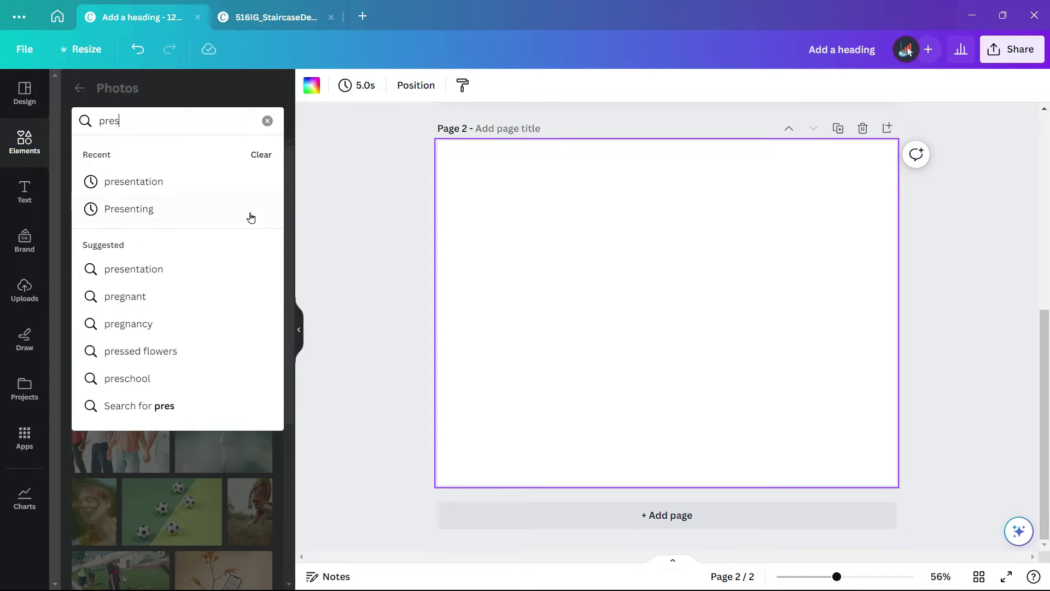
type("entation")
key("Return")
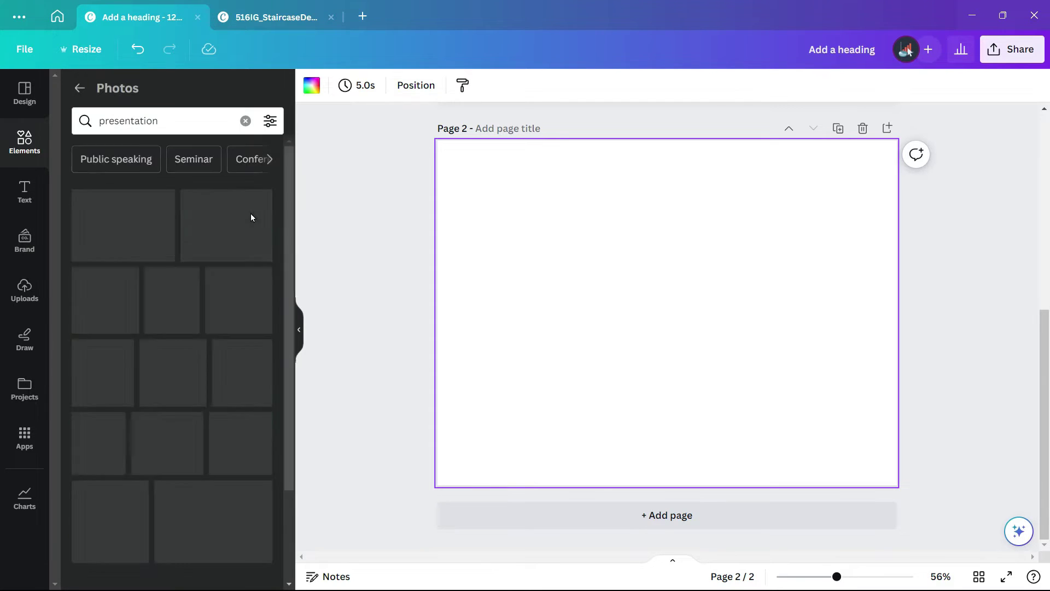
scroll(238, 246, "down", 1)
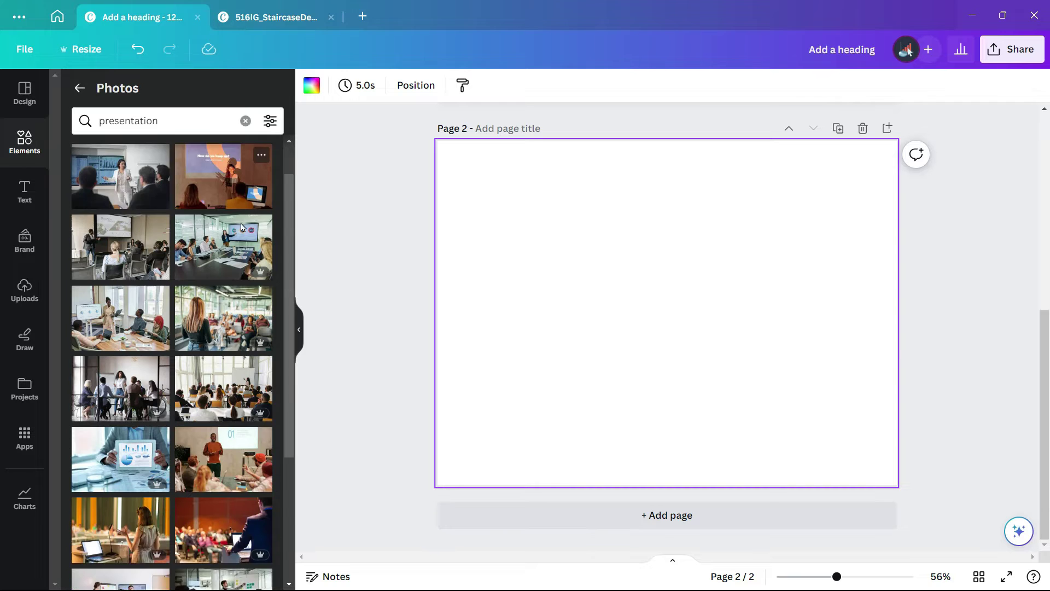
scroll(225, 328, "down", 2)
left_click(217, 374)
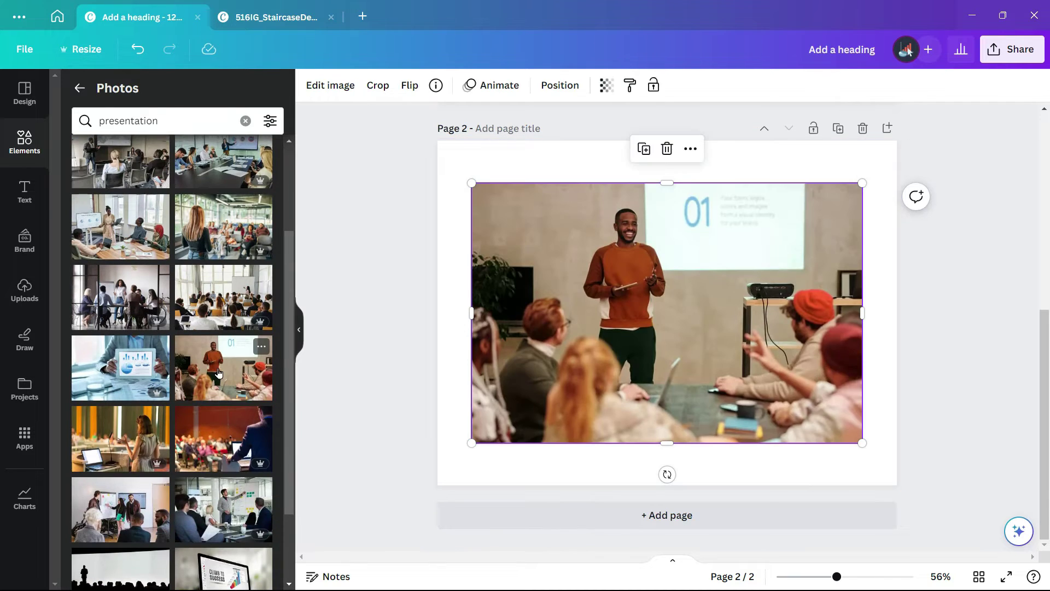
left_click(297, 333)
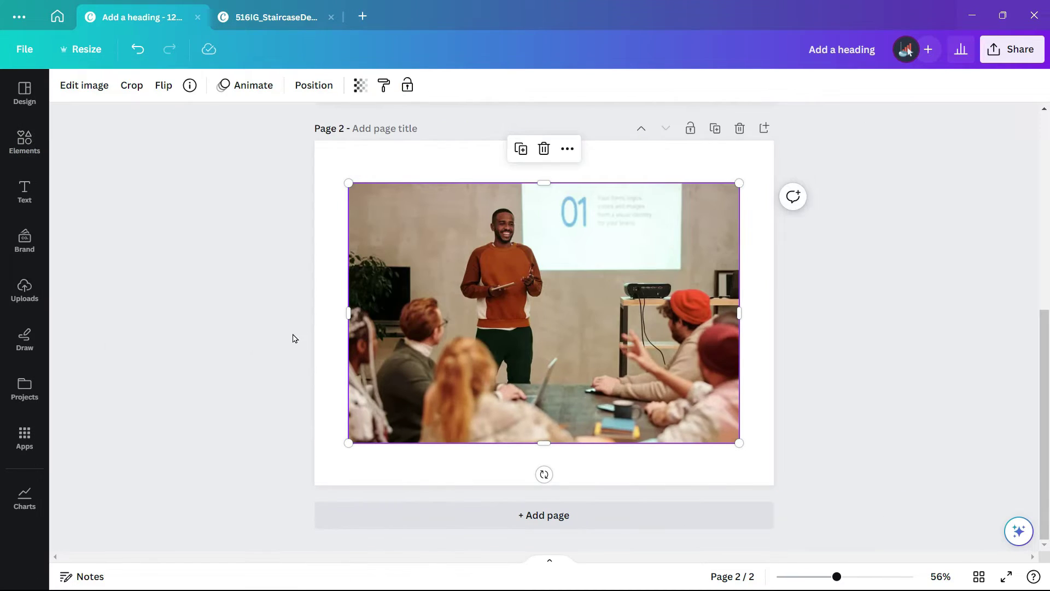
Duplicate page 2, then open Edit image for its presenter photo.
left_click(764, 326)
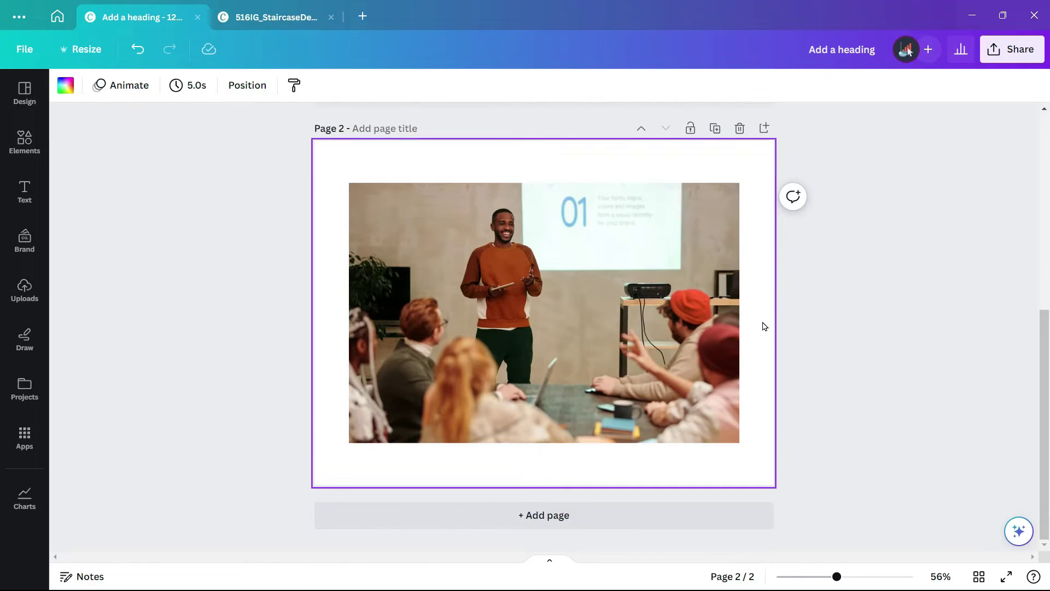
left_click(716, 131)
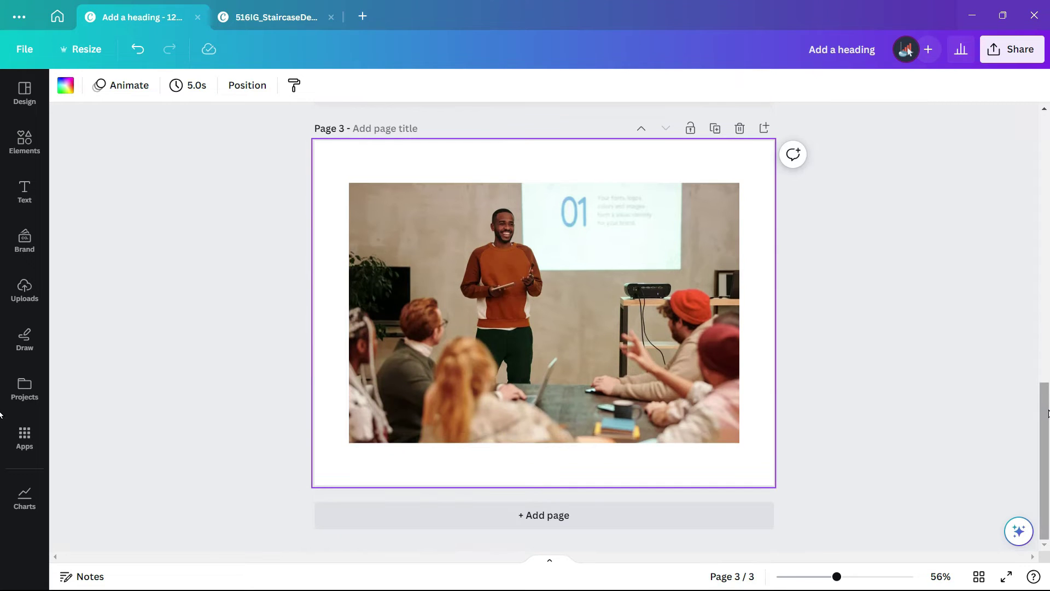
scroll(1048, 413, "up", 3)
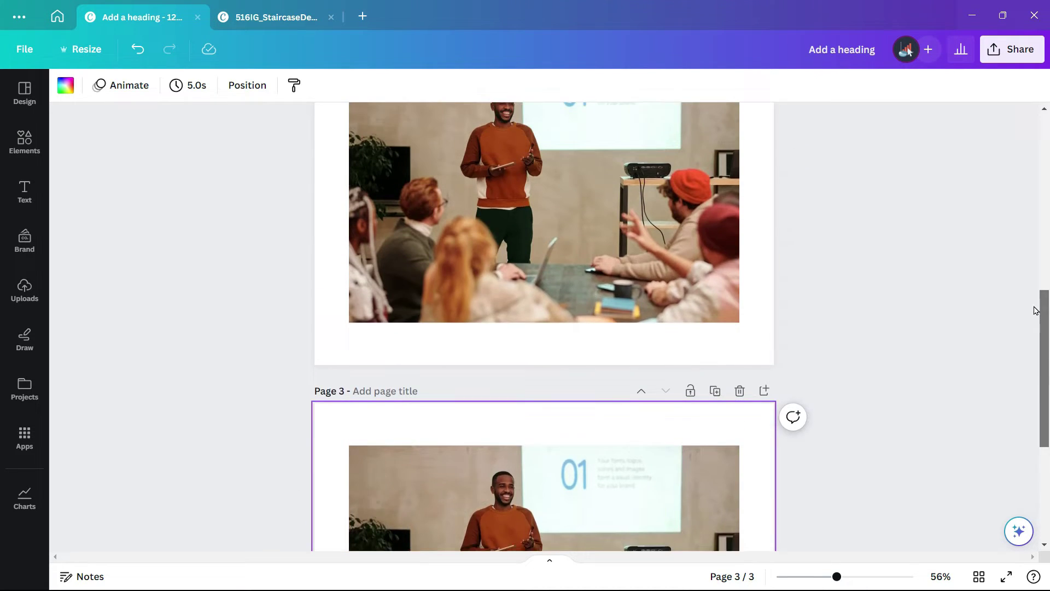
scroll(806, 395, "up", 2, "ctrl")
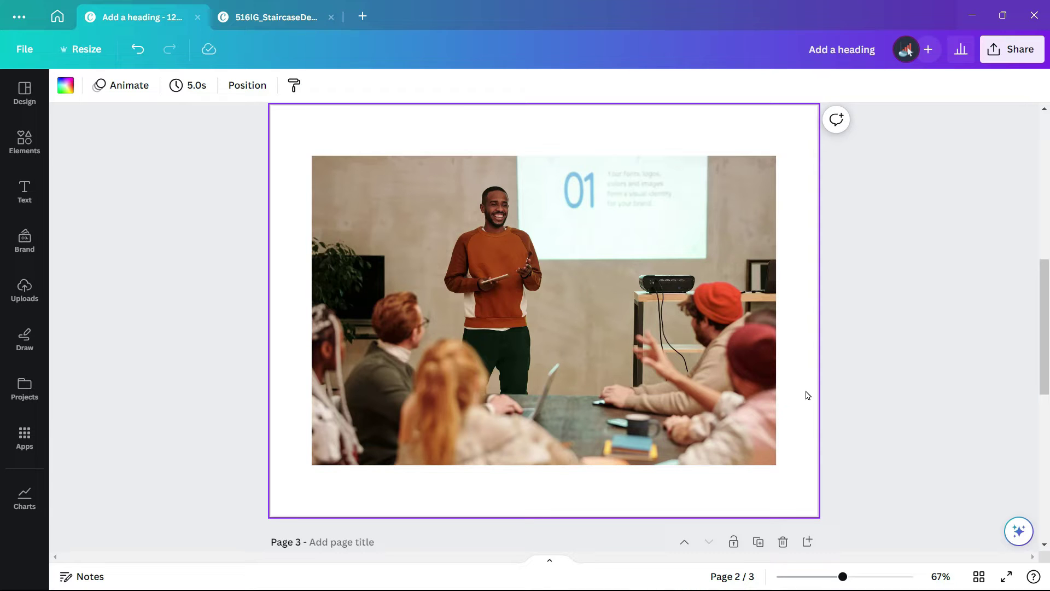
left_click(574, 338)
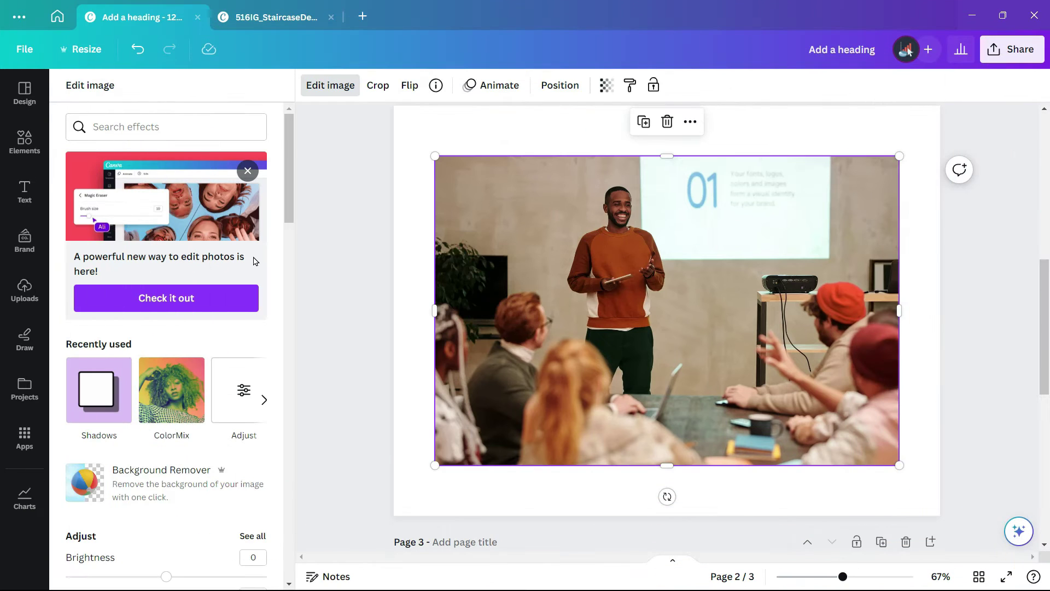
scroll(255, 270, "down", 3)
scroll(254, 270, "down", 2)
scroll(254, 269, "down", 2)
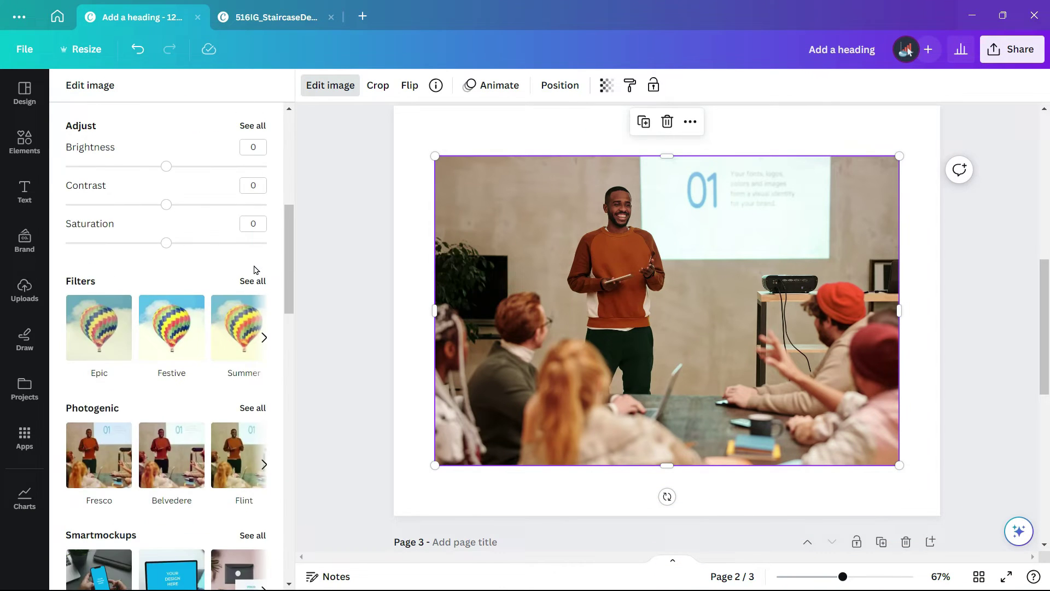
scroll(254, 269, "down", 2)
scroll(254, 269, "down", 3)
scroll(255, 269, "down", 2)
scroll(255, 270, "down", 2)
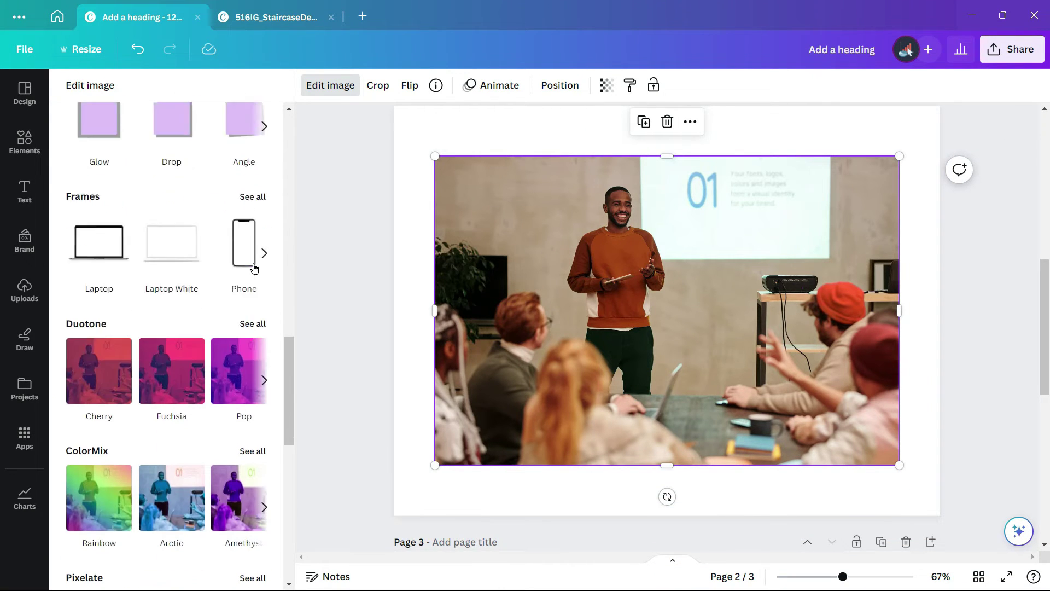
scroll(255, 270, "down", 2)
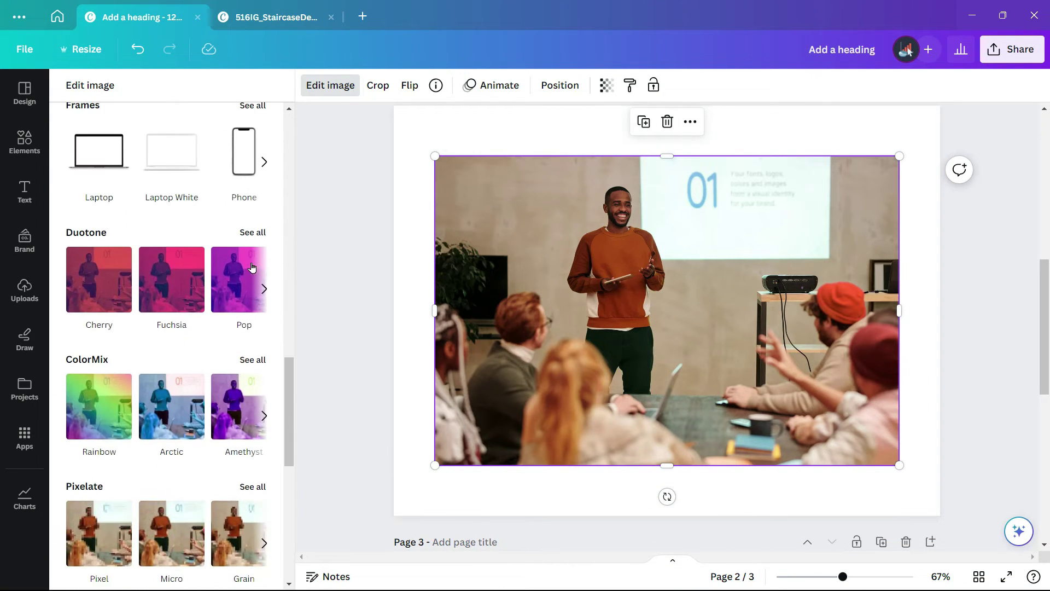
Apply the Arctic ColorMix filter to the page 2 photo and reselect it.
left_click(251, 360)
left_click(243, 169)
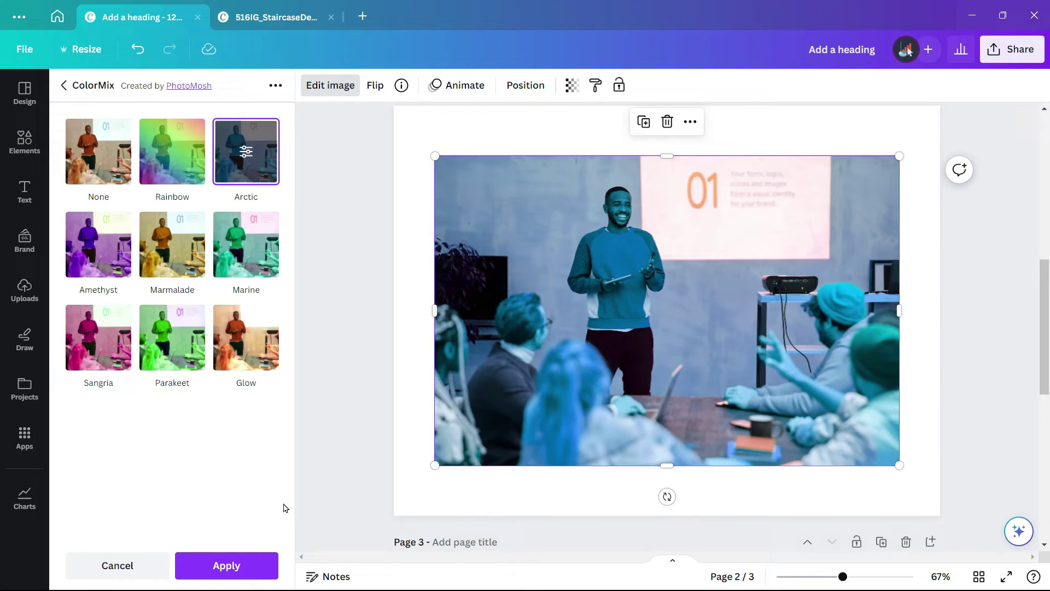
left_click(258, 565)
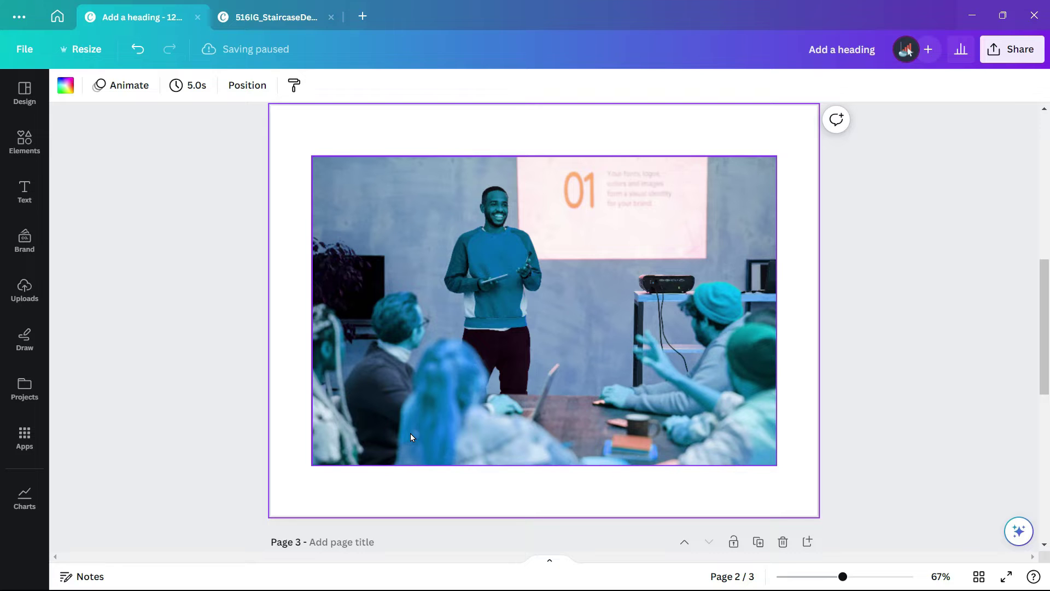
left_click(411, 437)
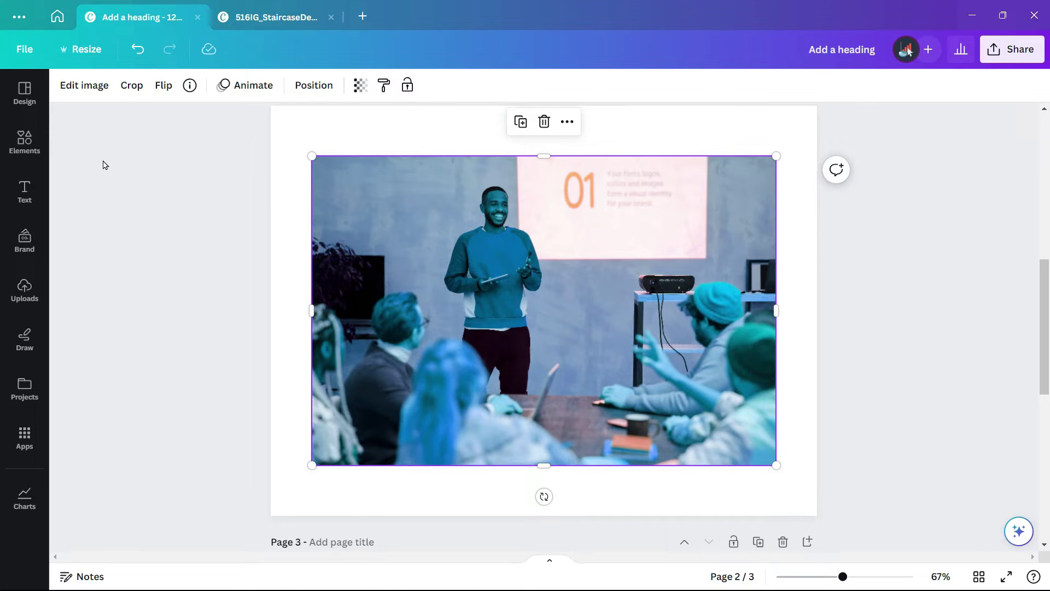
Apply the Angle shadow to the blue-toned photo and reselect it.
left_click(66, 85)
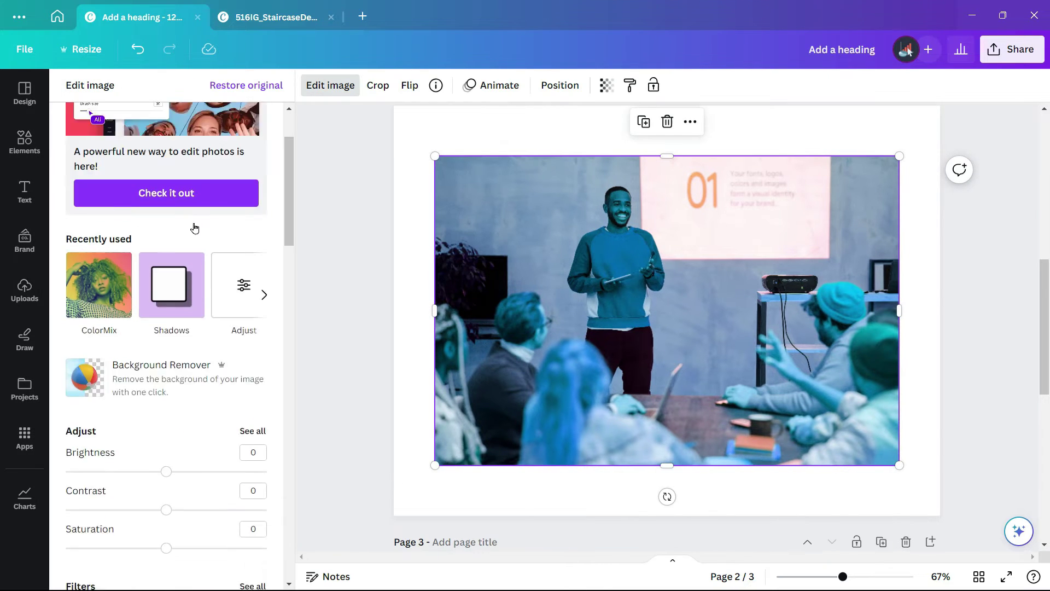
scroll(195, 228, "down", 2)
scroll(180, 223, "down", 3)
scroll(180, 222, "down", 2)
scroll(119, 246, "down", 2)
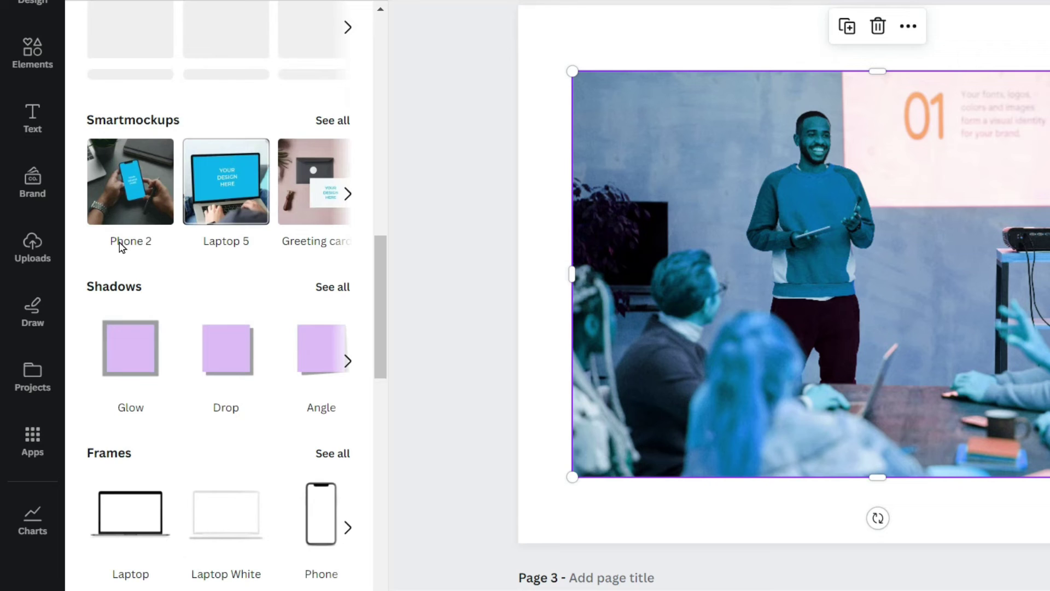
left_click(337, 290)
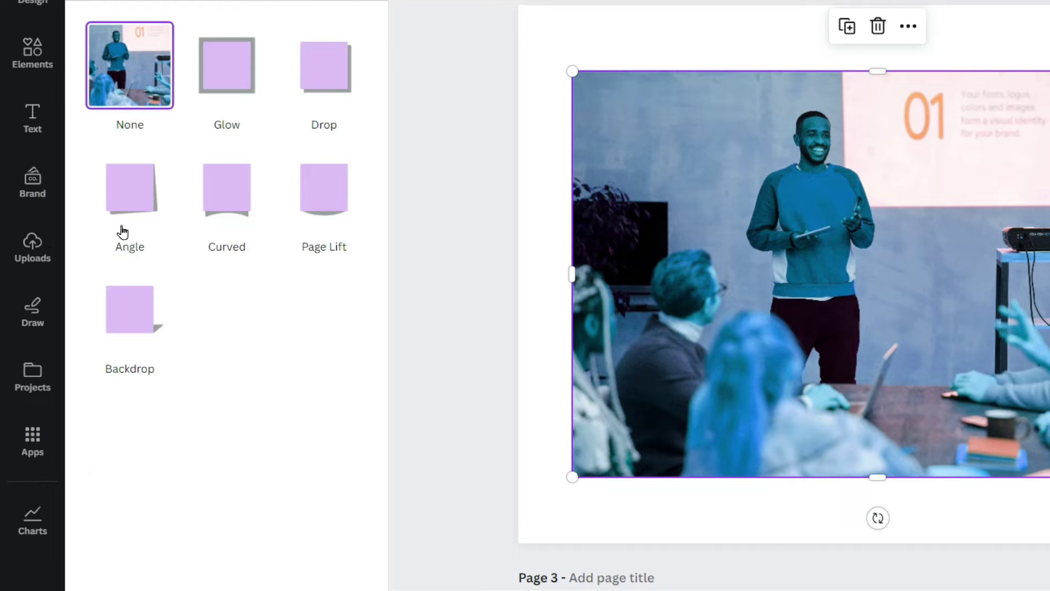
left_click(141, 193)
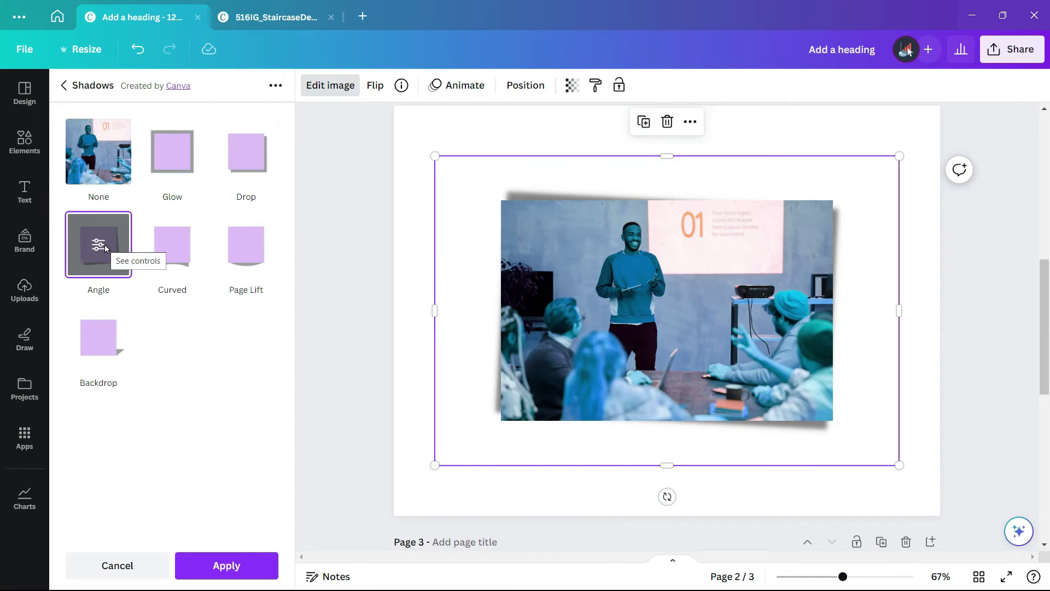
left_click(226, 569)
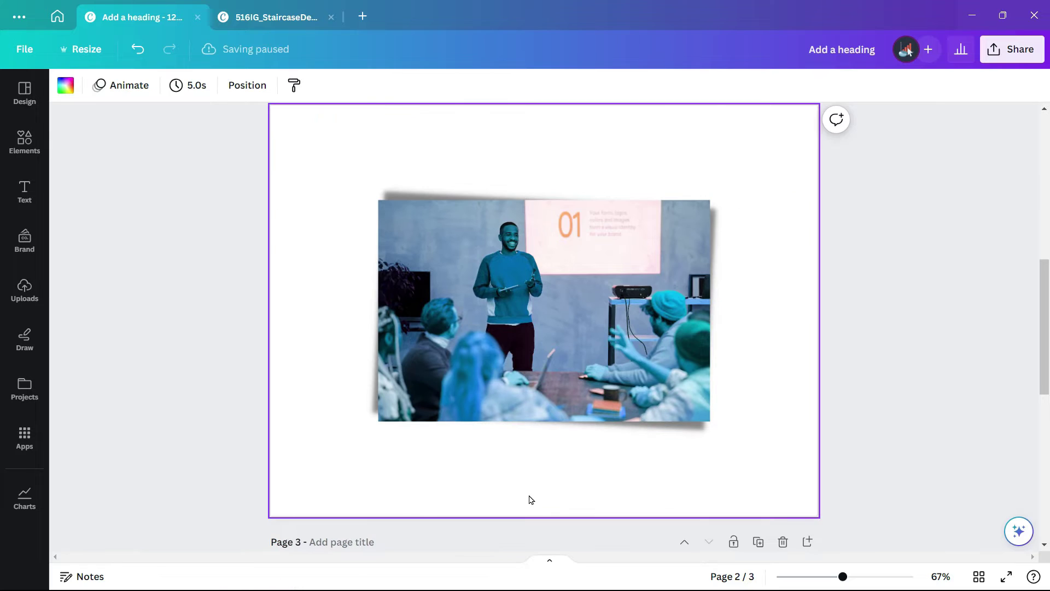
left_click(565, 382)
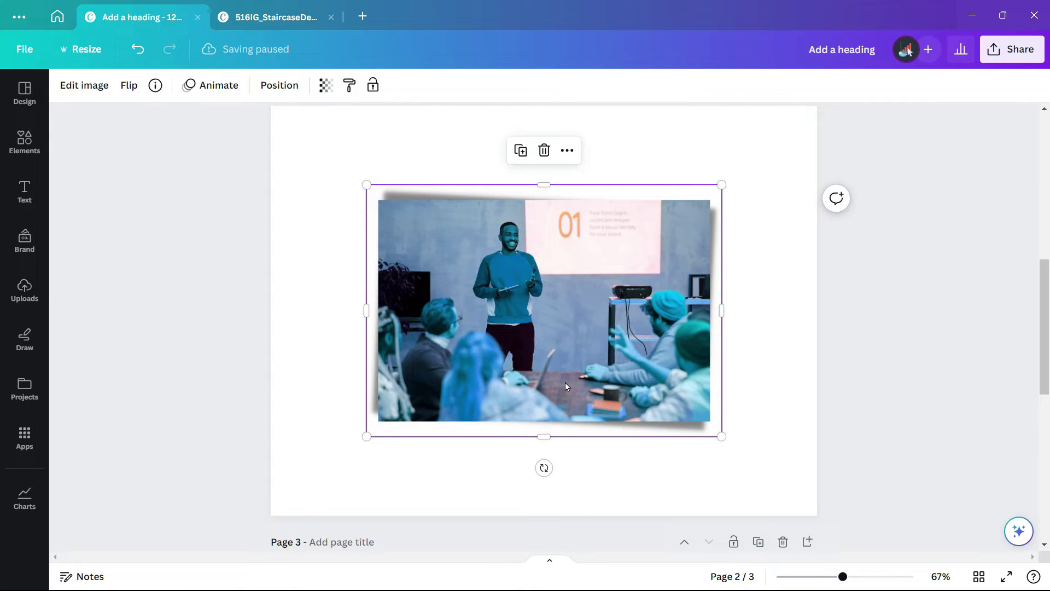
Paste a copy of the blue-toned photo onto page 1, shrunk and placed left under the title.
right_click(566, 383)
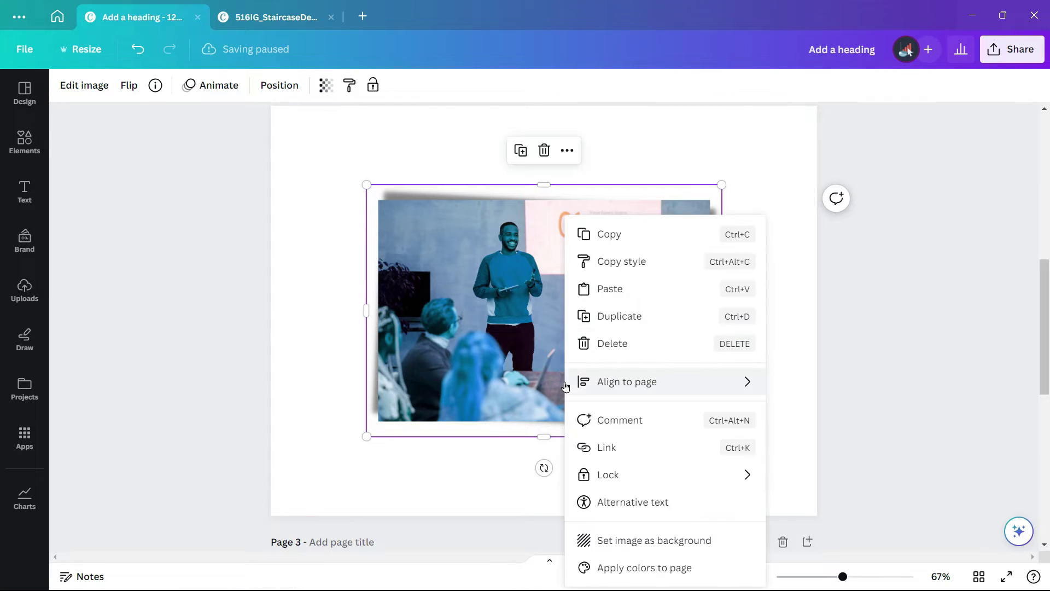
left_click(603, 235)
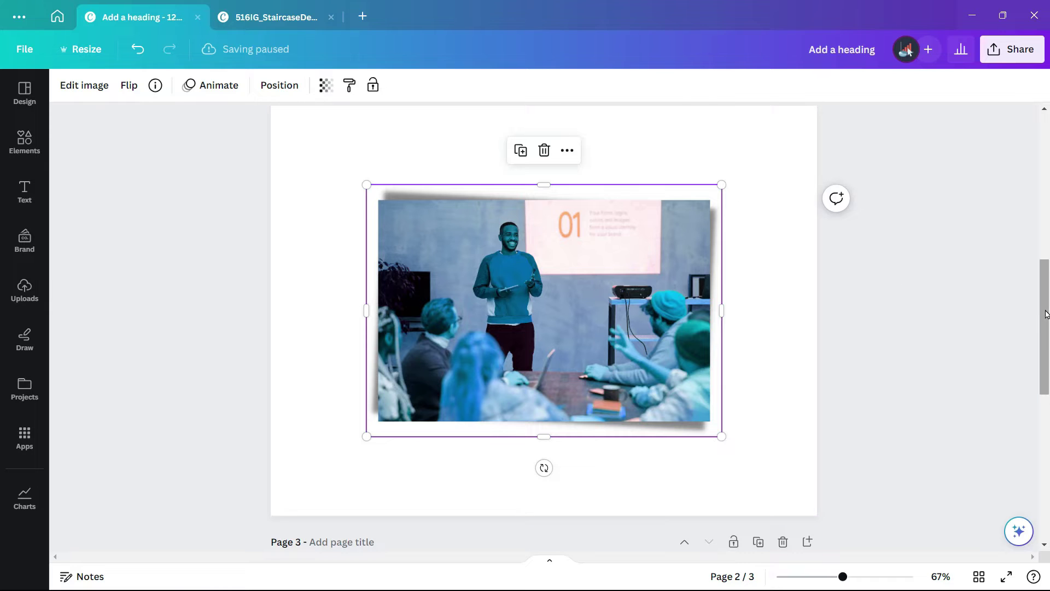
left_click_drag(1046, 315, 1045, 174)
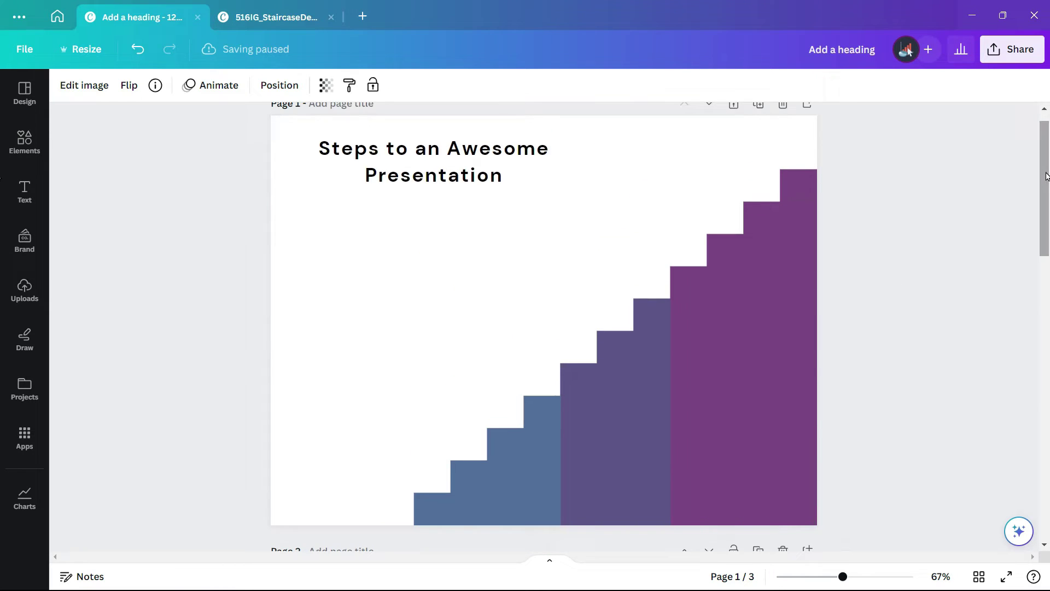
left_click(376, 222)
right_click(350, 232)
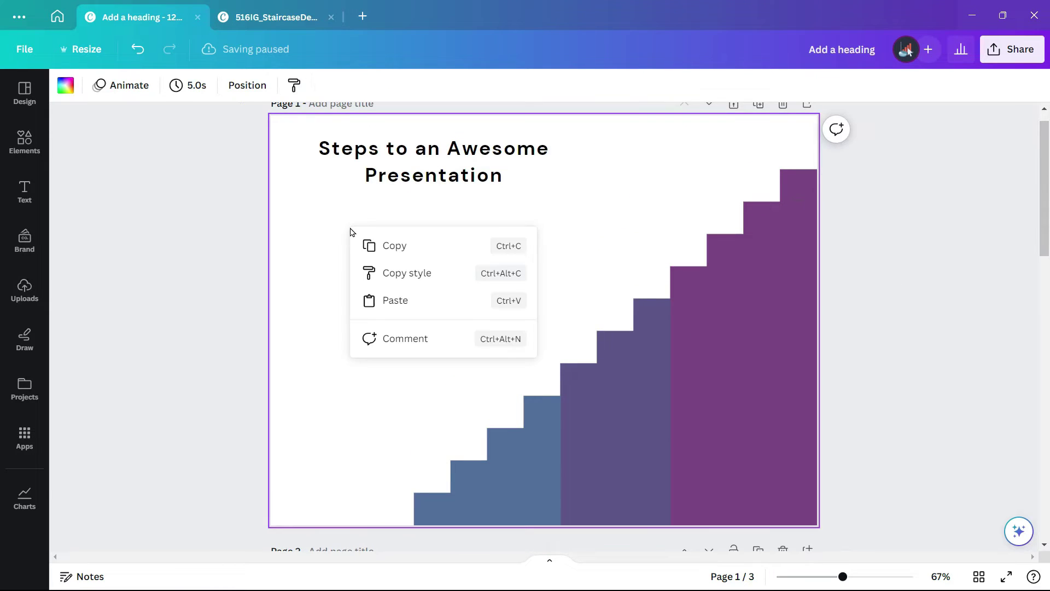
left_click(385, 301)
left_click_drag(721, 446, 623, 377)
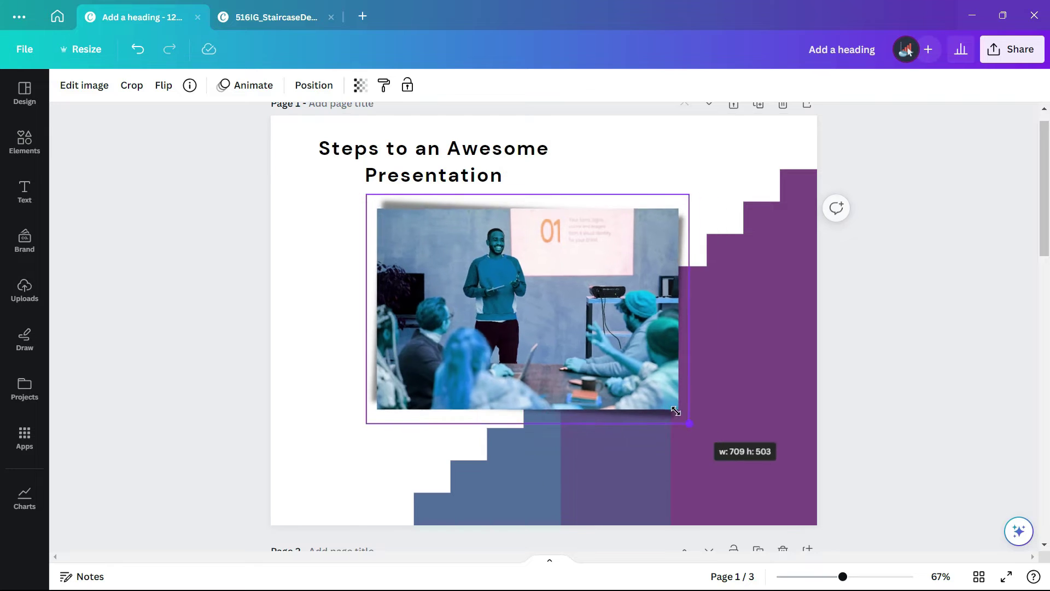
left_click_drag(554, 320, 472, 306)
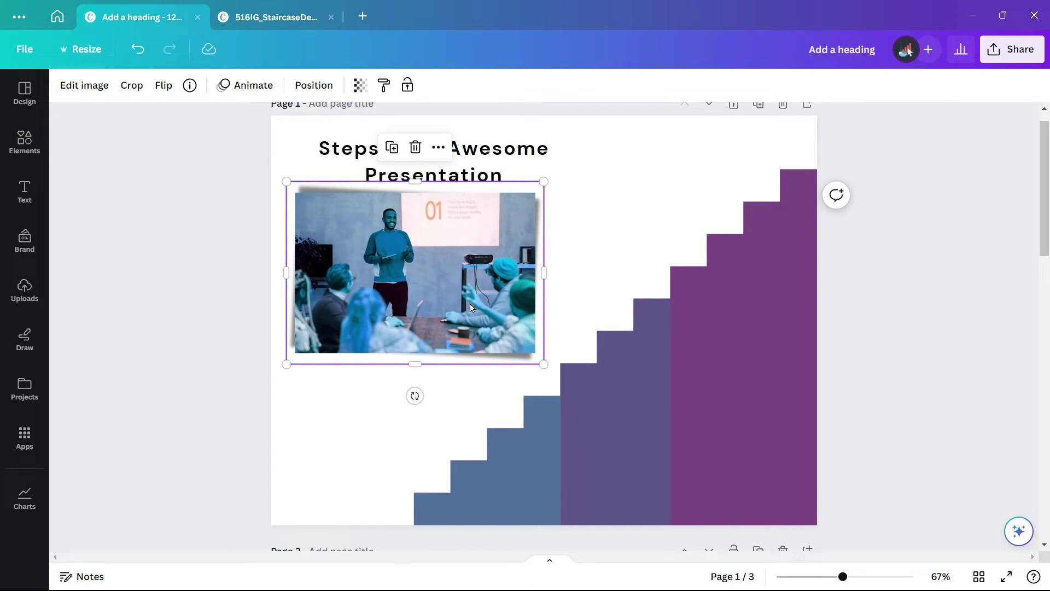
Recolour the first staircase step group with light blue sampled from the photo.
left_click(554, 433)
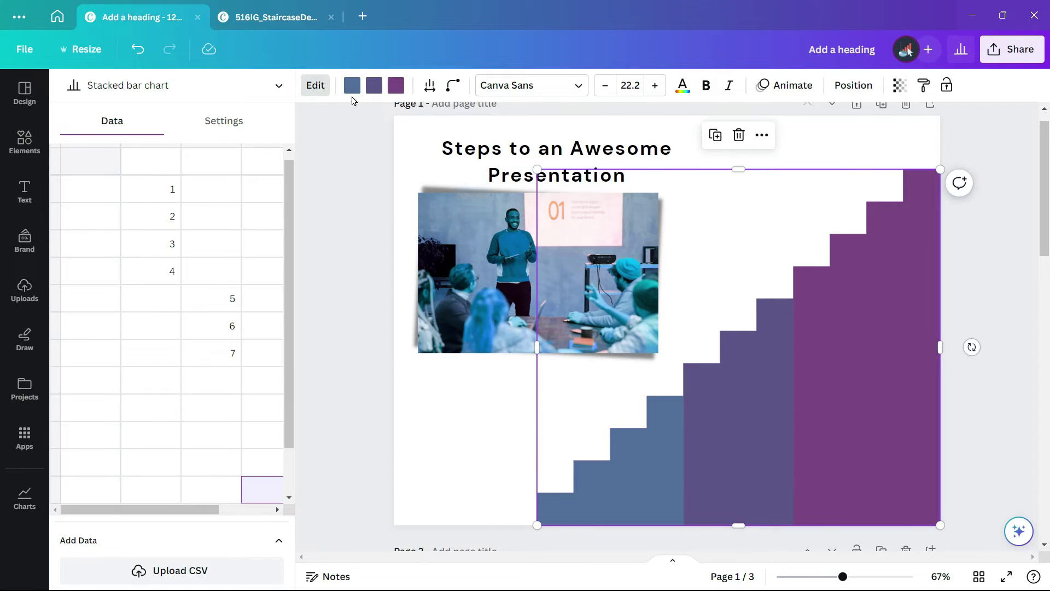
left_click(351, 87)
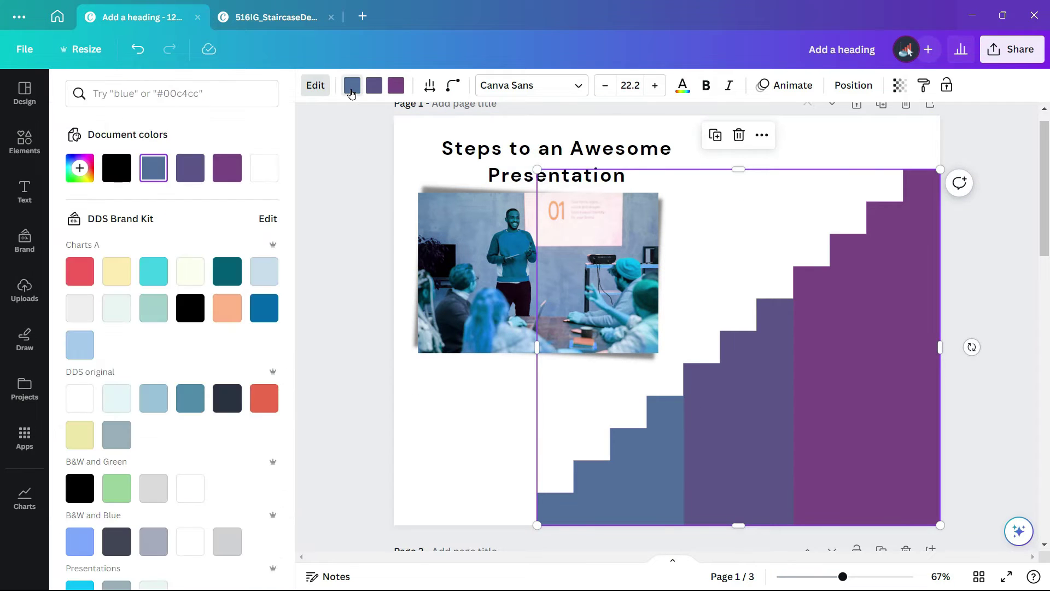
left_click(79, 168)
left_click(254, 310)
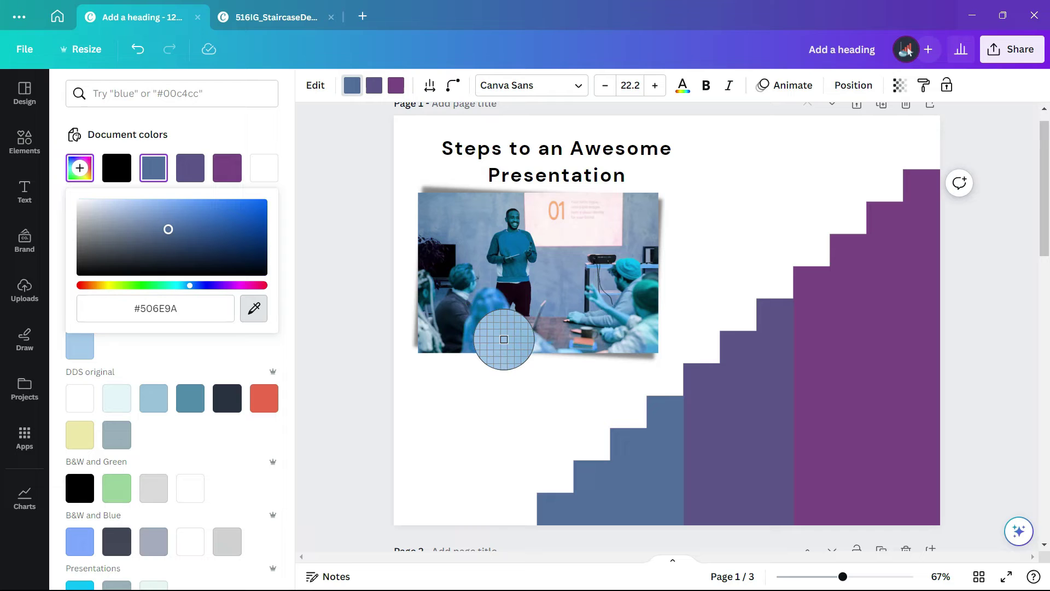
left_click(512, 342)
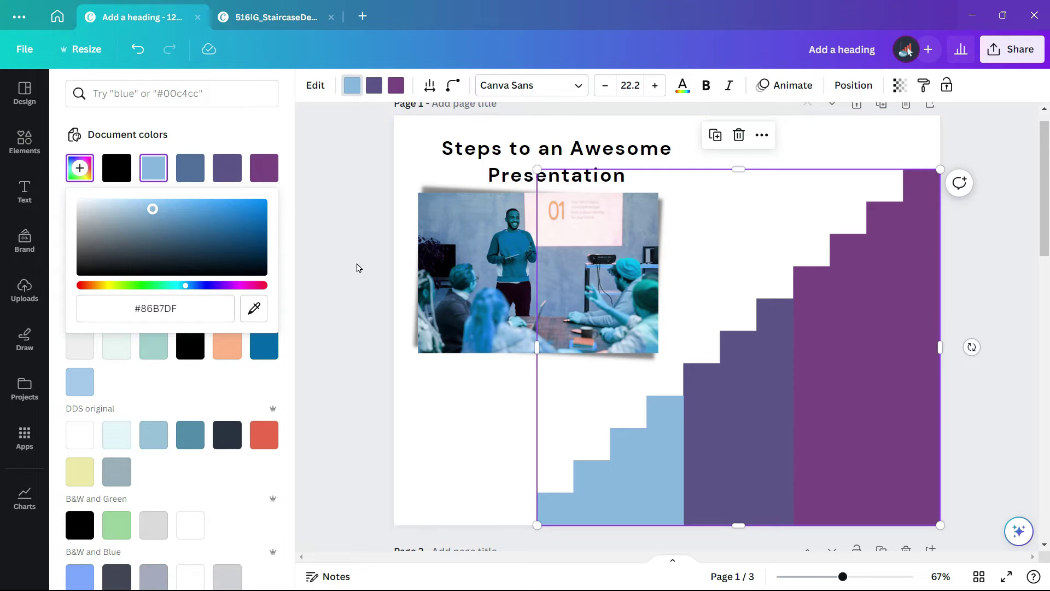
Recolour the middle step group with peach sampled from the photo's projected screen.
left_click(374, 86)
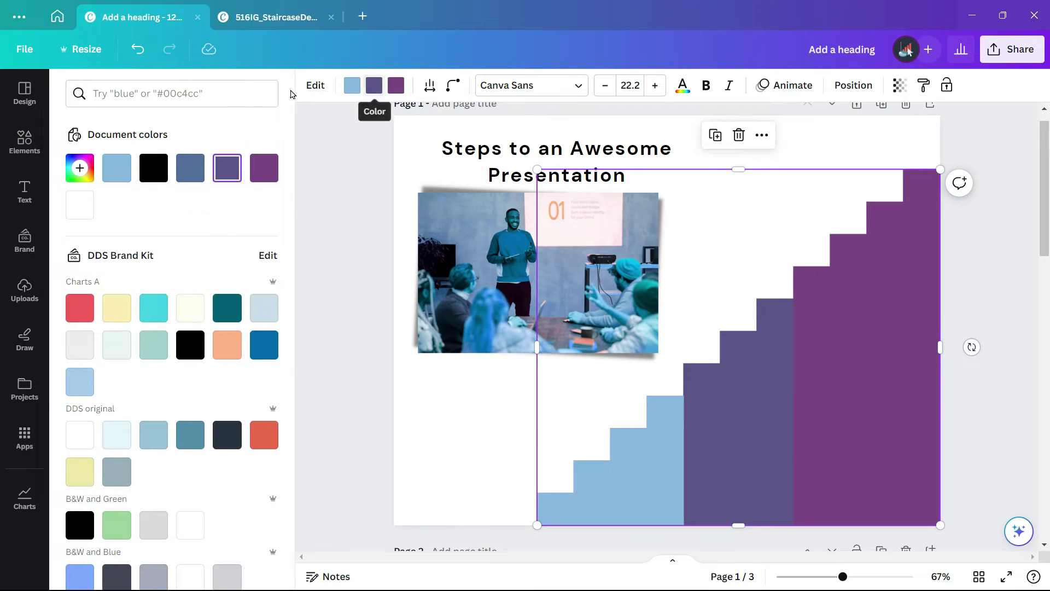
left_click(77, 169)
left_click(253, 309)
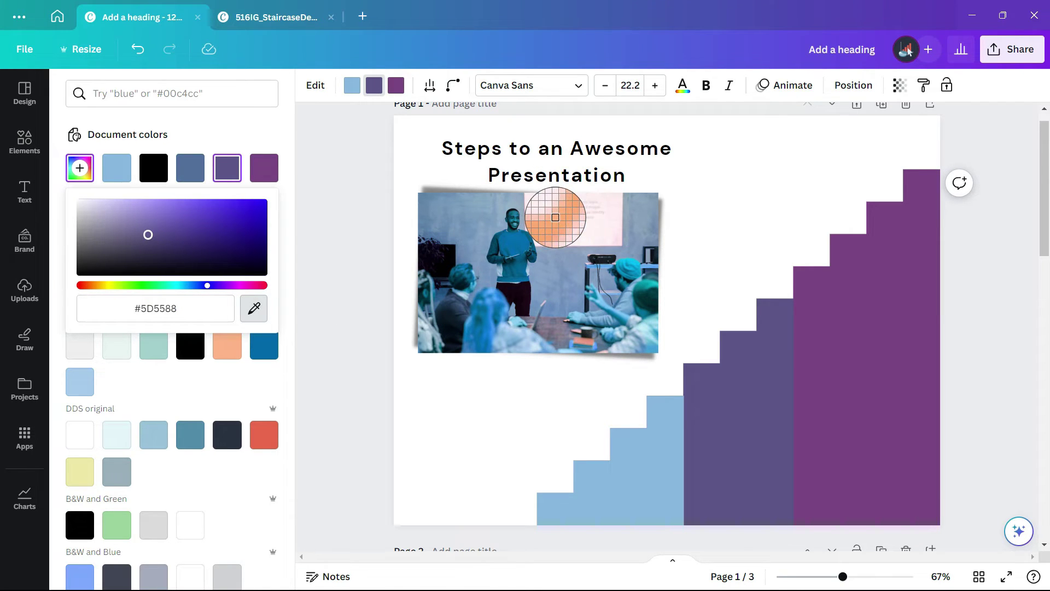
left_click(556, 221)
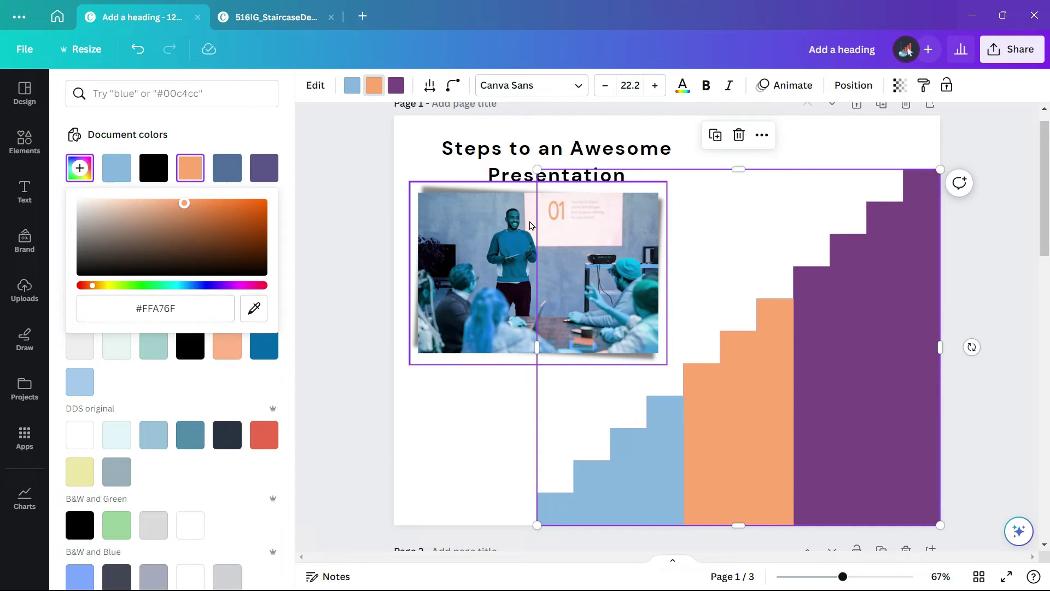
Replace the purple stair section's colour with the blue of the presenter's shirt.
left_click(396, 85)
left_click(79, 168)
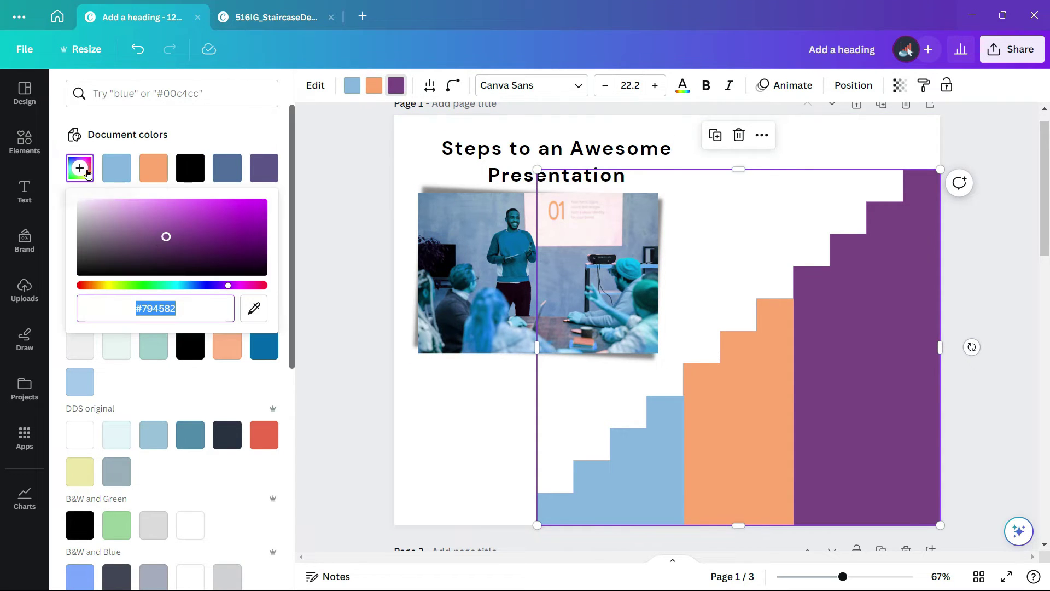
left_click(253, 308)
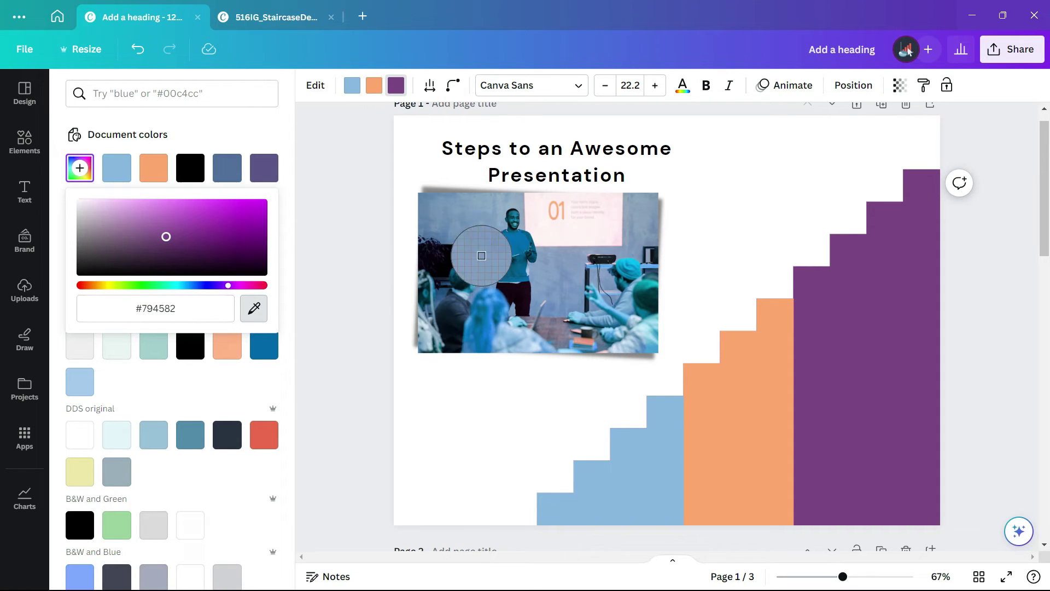
left_click(510, 243)
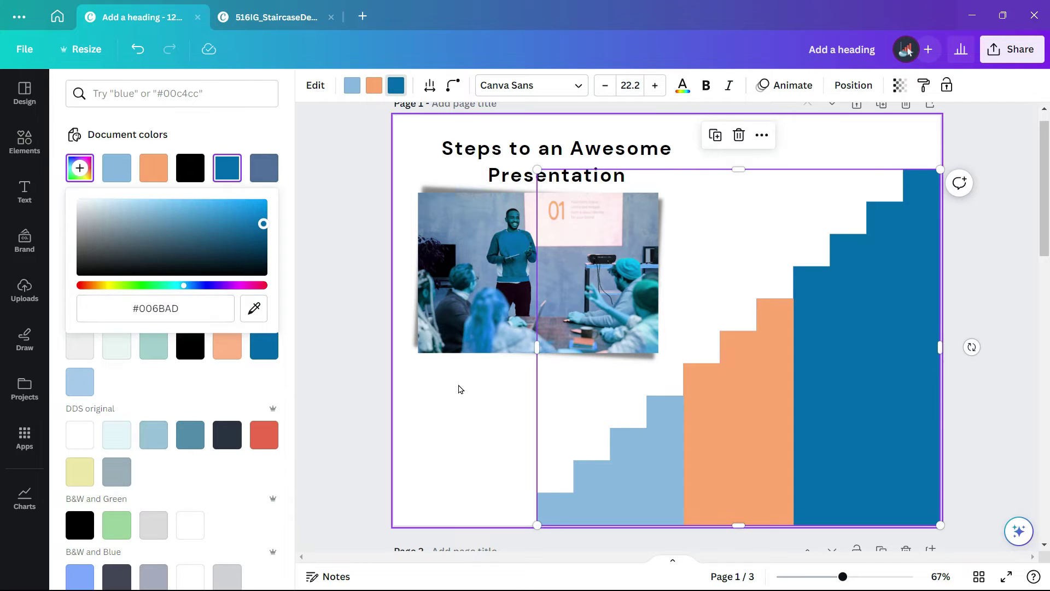
Duplicate the staircase chart and nudge the copy up and left.
left_click(459, 389)
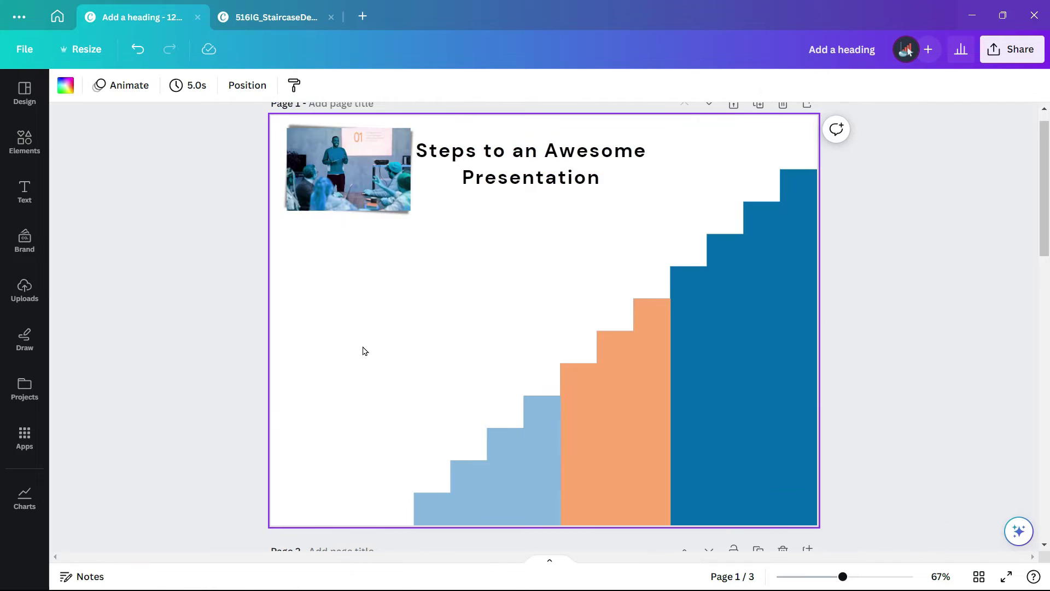
double_click(609, 469)
right_click(629, 457)
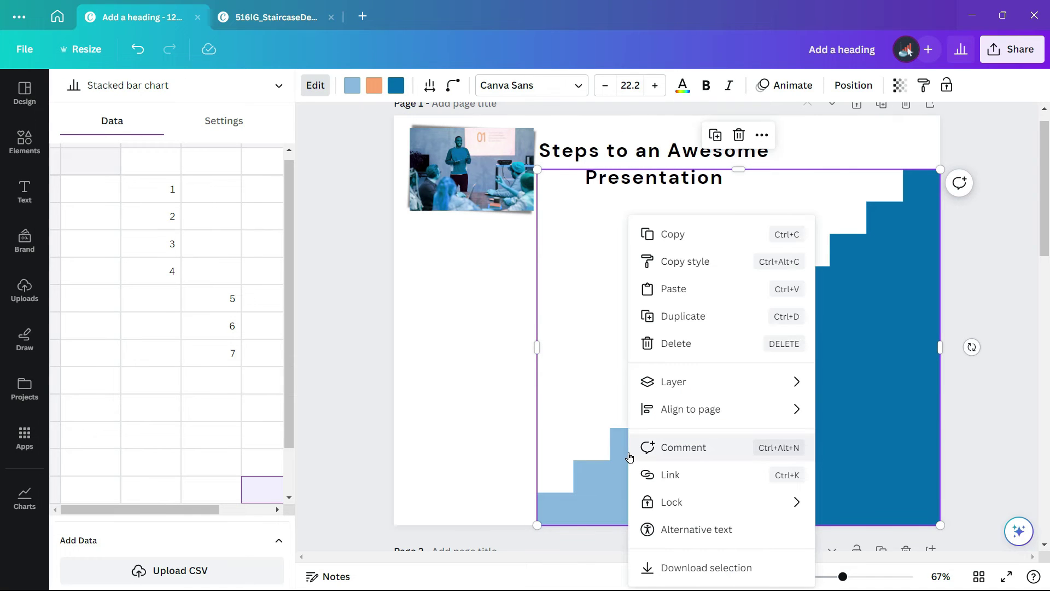
left_click(666, 236)
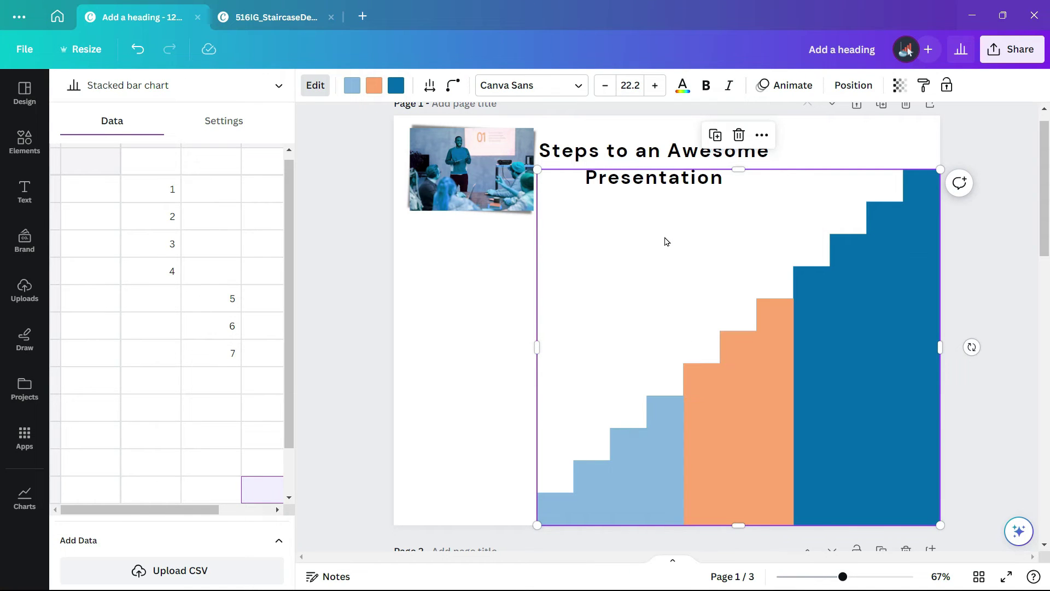
left_click(485, 331)
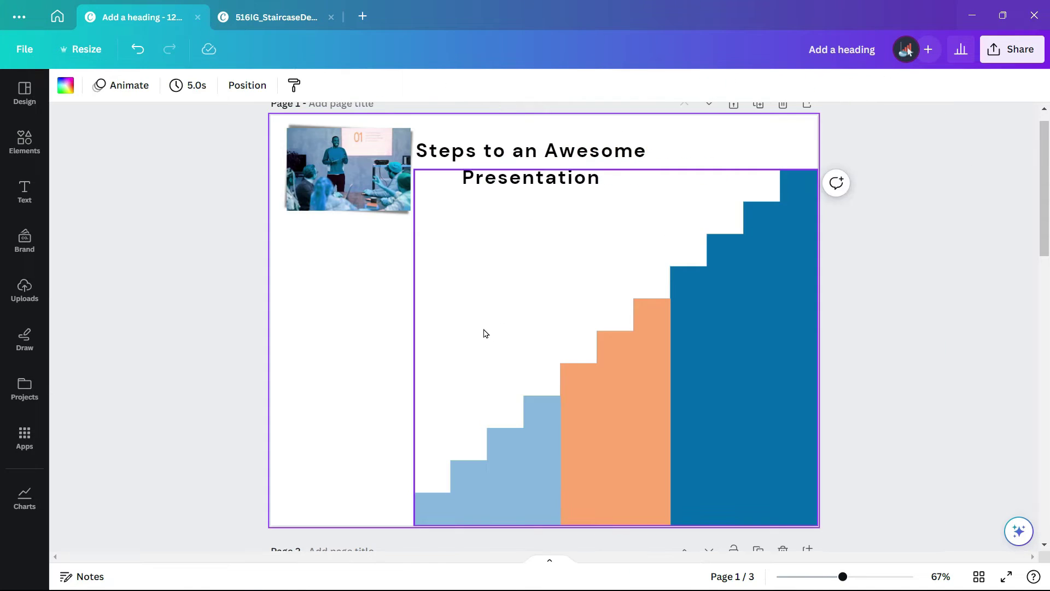
right_click(360, 325)
left_click(397, 394)
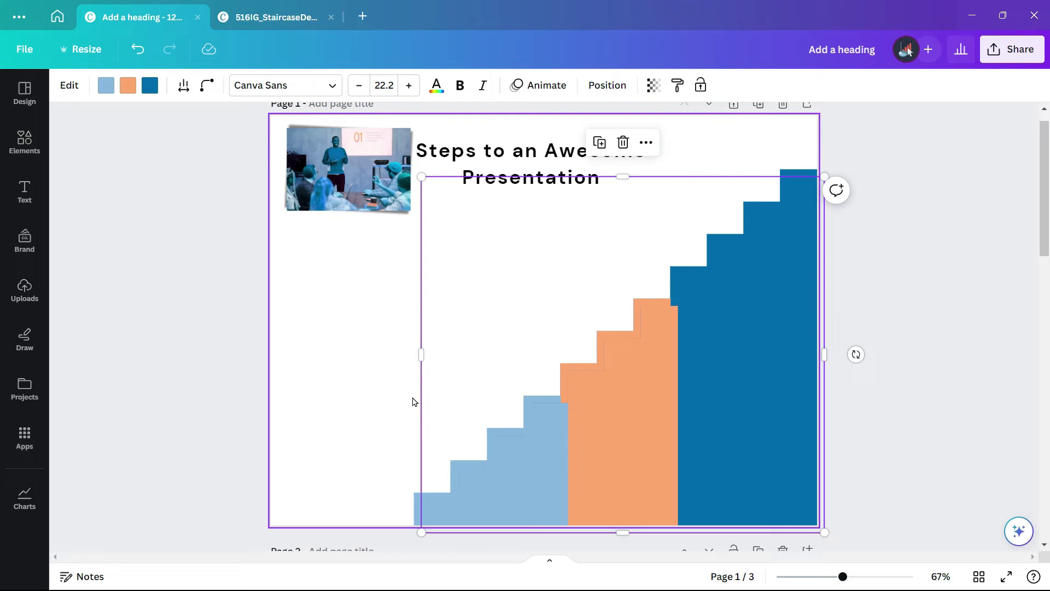
left_click_drag(471, 323, 436, 305)
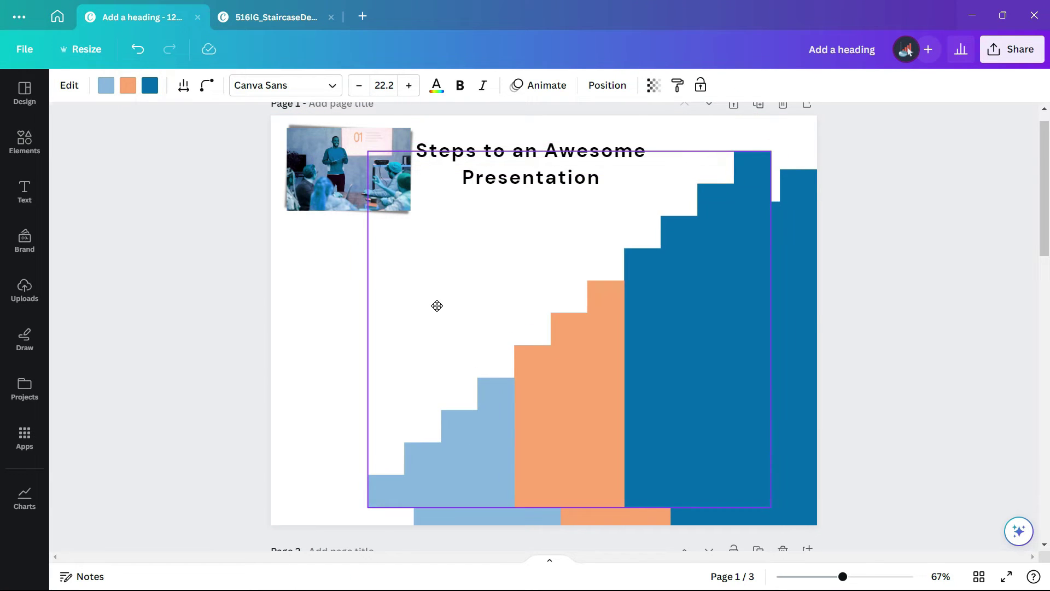
Set the staircase copy's transparency to 40.
left_click(607, 85)
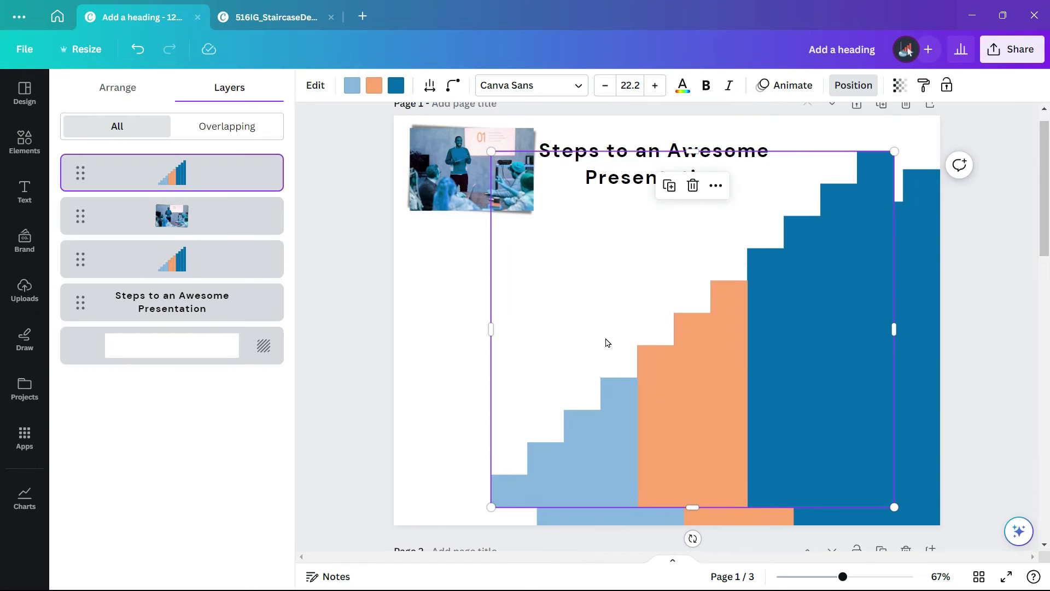
left_click(899, 85)
left_click(893, 119)
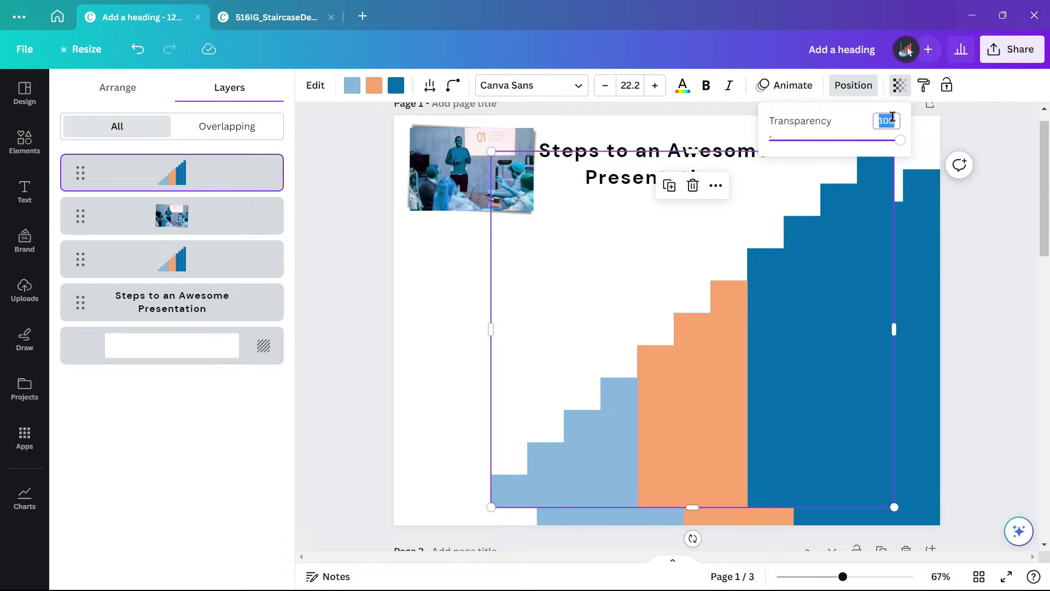
type("40")
key("Return")
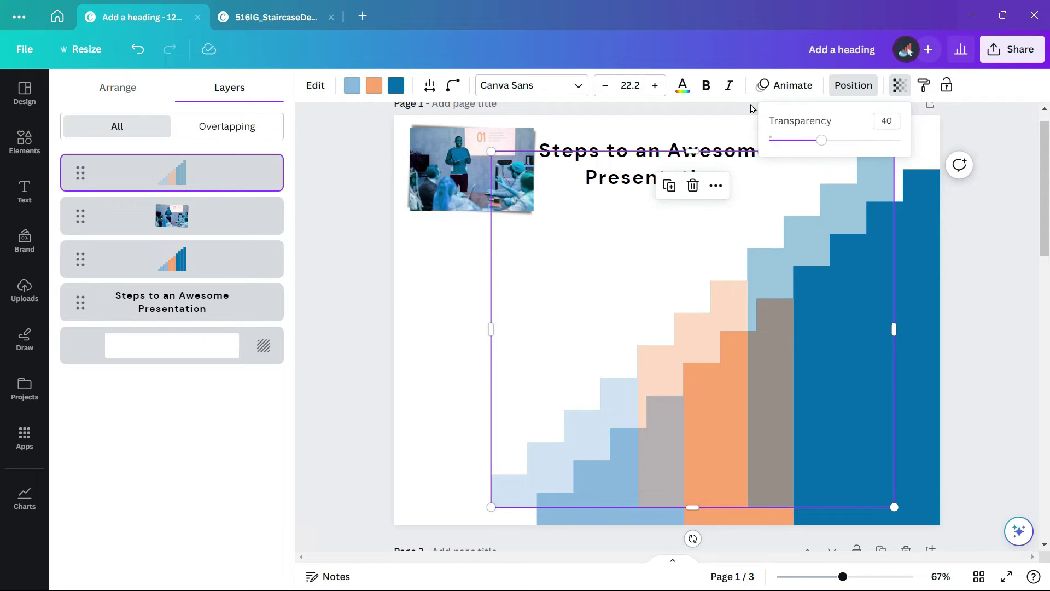
Send the faded copy to back, slightly offset behind the original staircase.
right_click(590, 327)
mouse_move(633, 382)
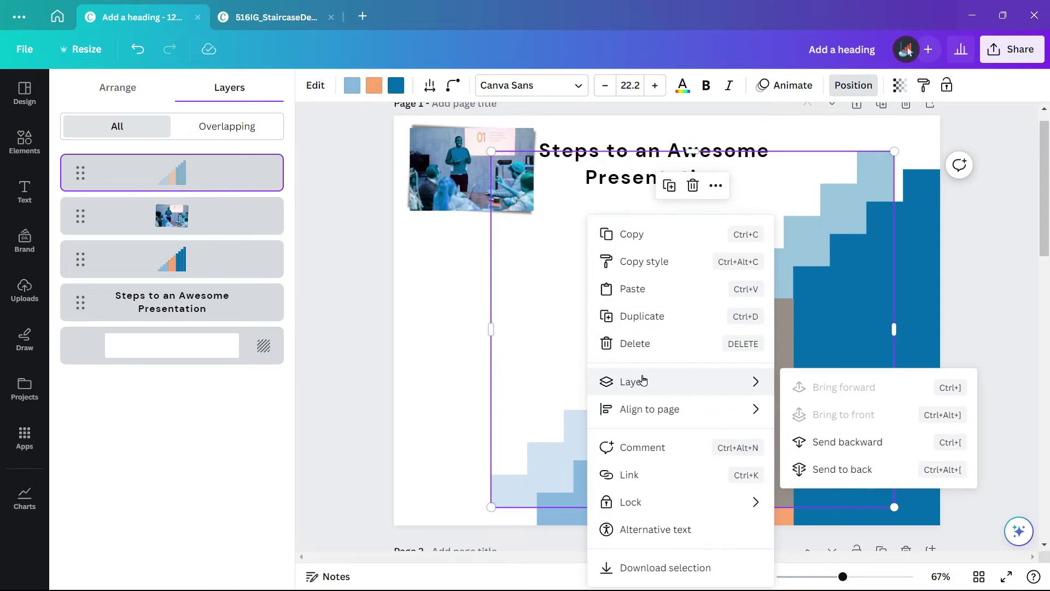
left_click(829, 469)
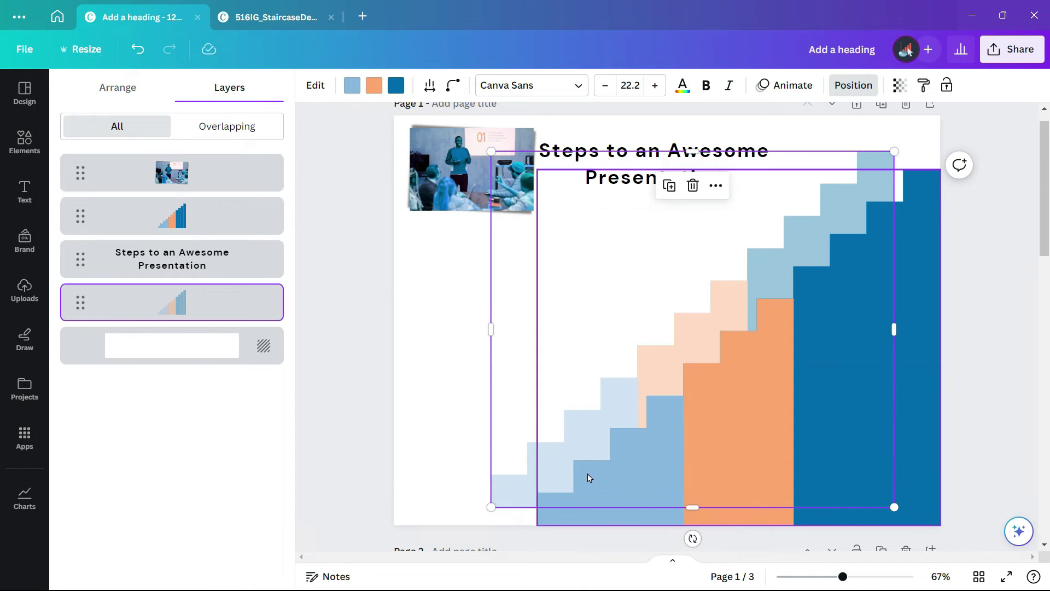
mouse_move(527, 318)
left_mouse_down()
mouse_move(529, 332)
mouse_move(563, 331)
left_mouse_up()
left_click(460, 326)
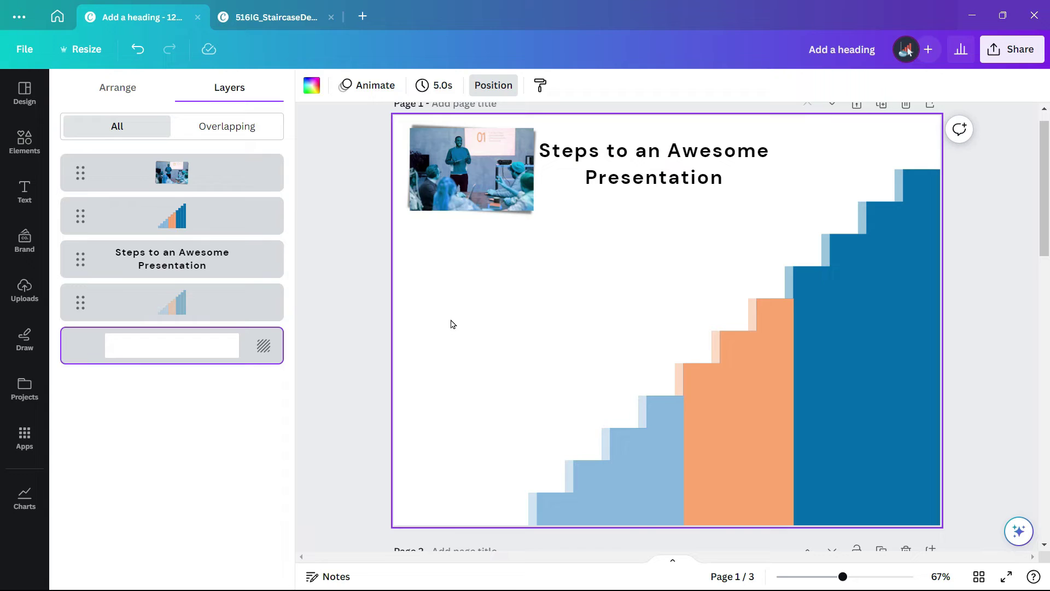
Add a square left of the staircase and colour it the light blue document colour.
left_click(25, 141)
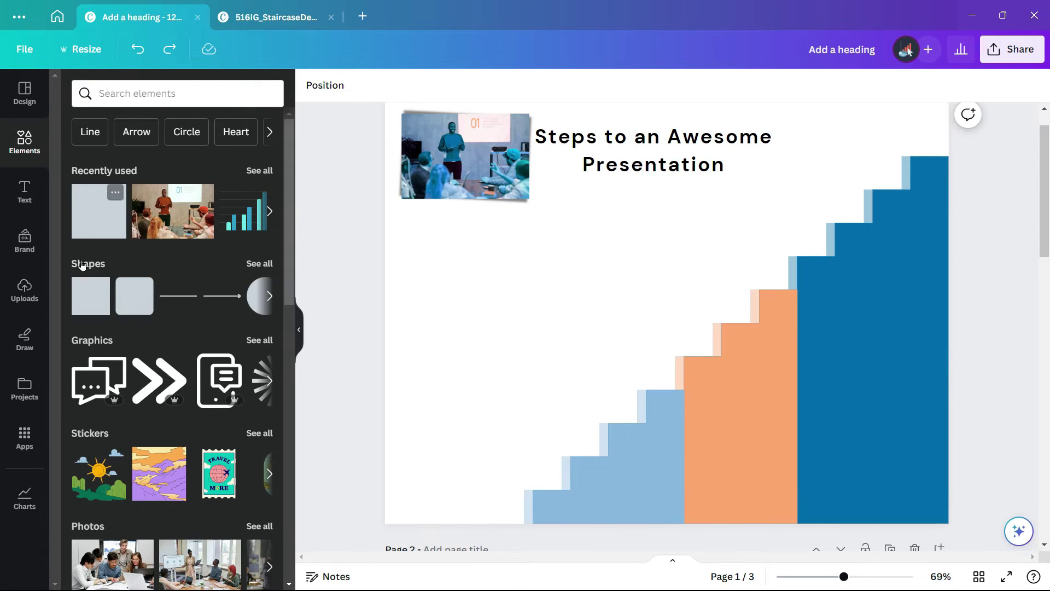
left_click(83, 291)
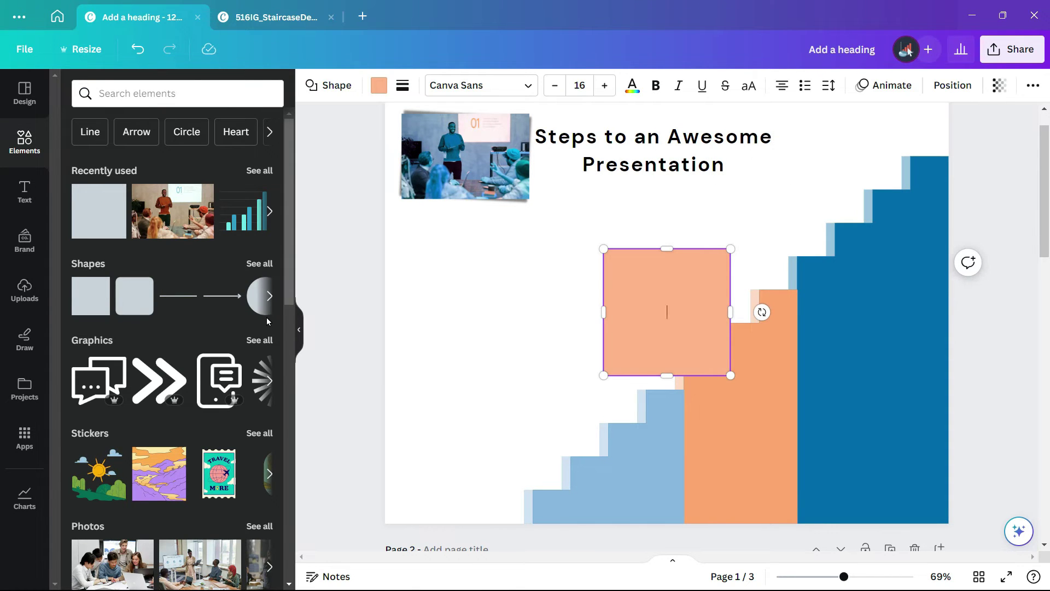
left_click(300, 336)
left_click_drag(505, 326, 406, 326)
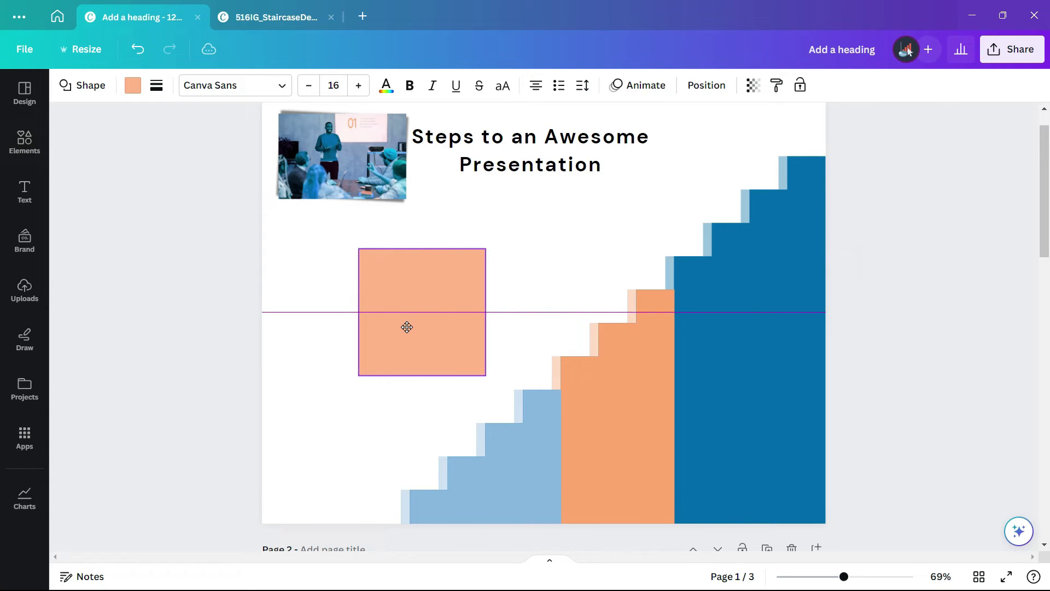
left_click(132, 84)
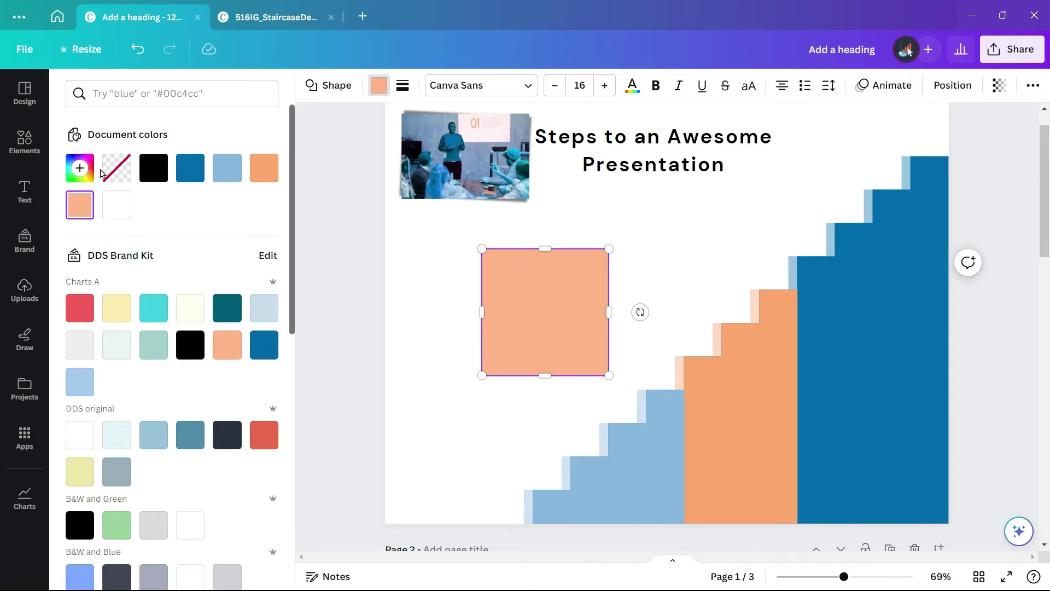
left_click(227, 170)
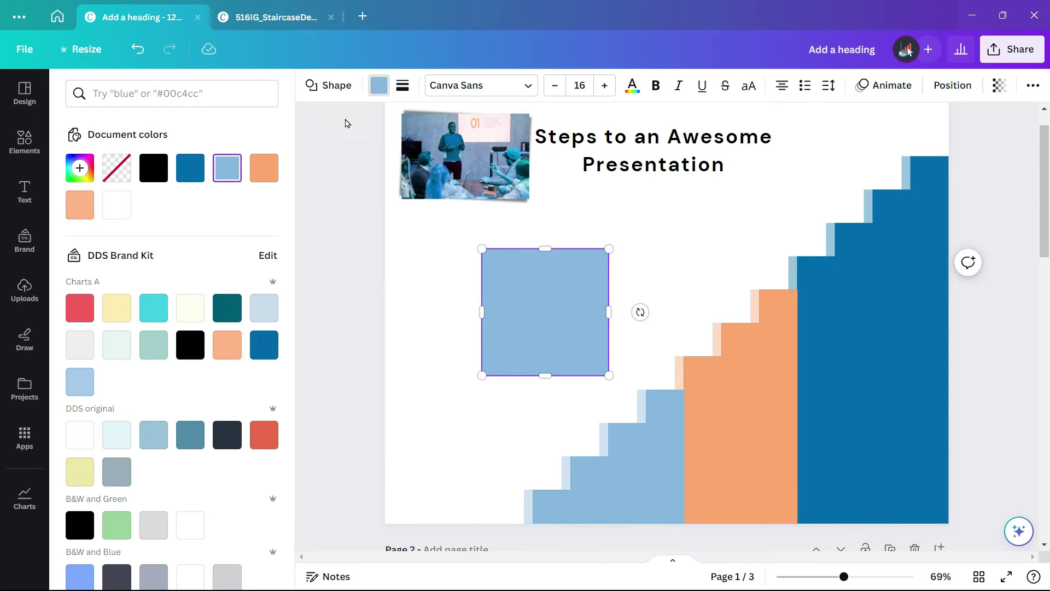
left_click(378, 84)
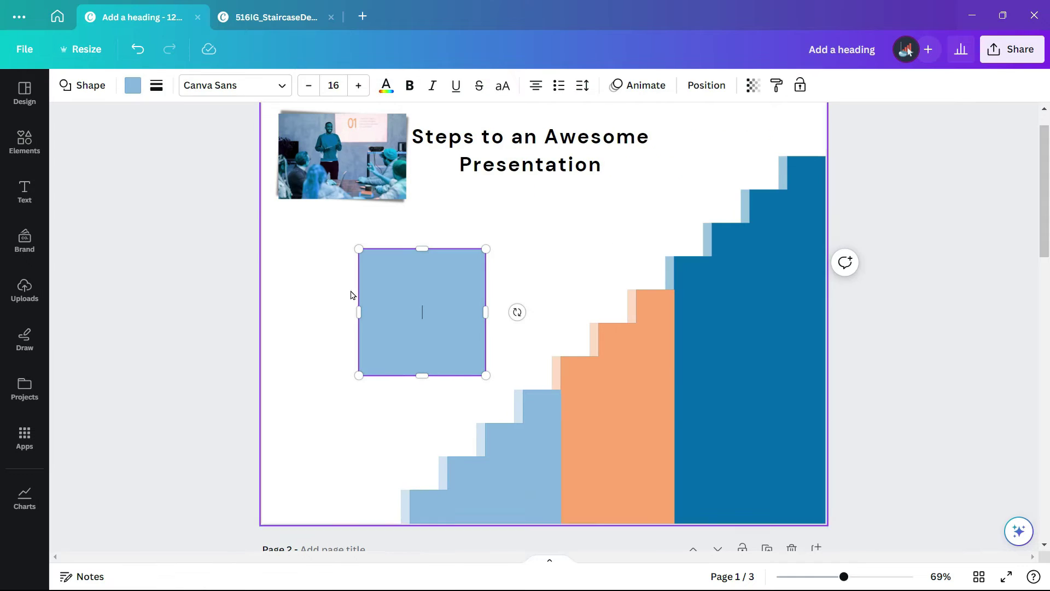
left_click(337, 343)
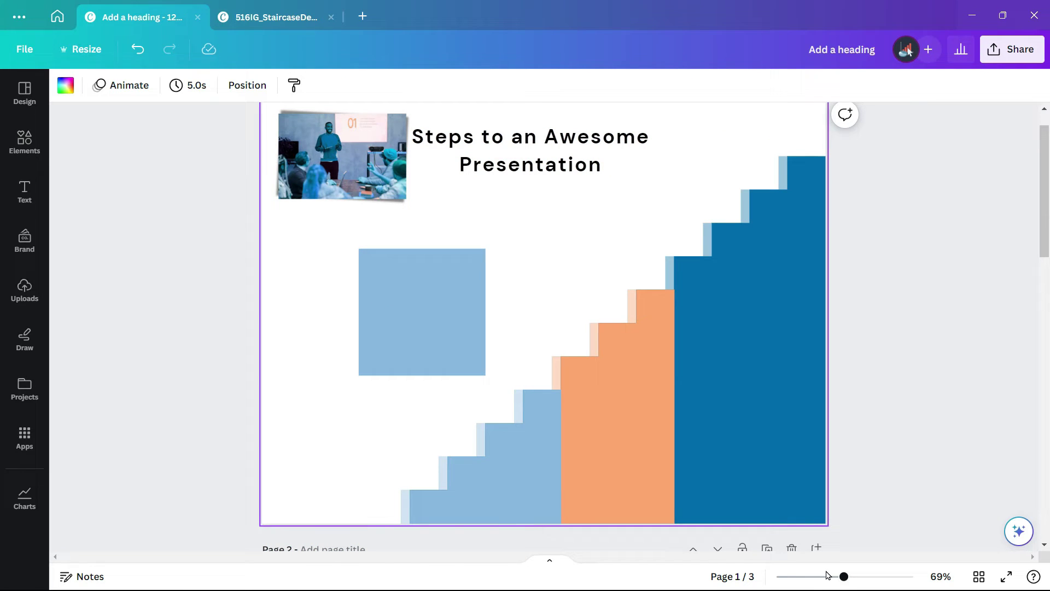
Stretch the light blue square into a wide rectangle across the lower left.
left_click_drag(846, 581, 863, 576)
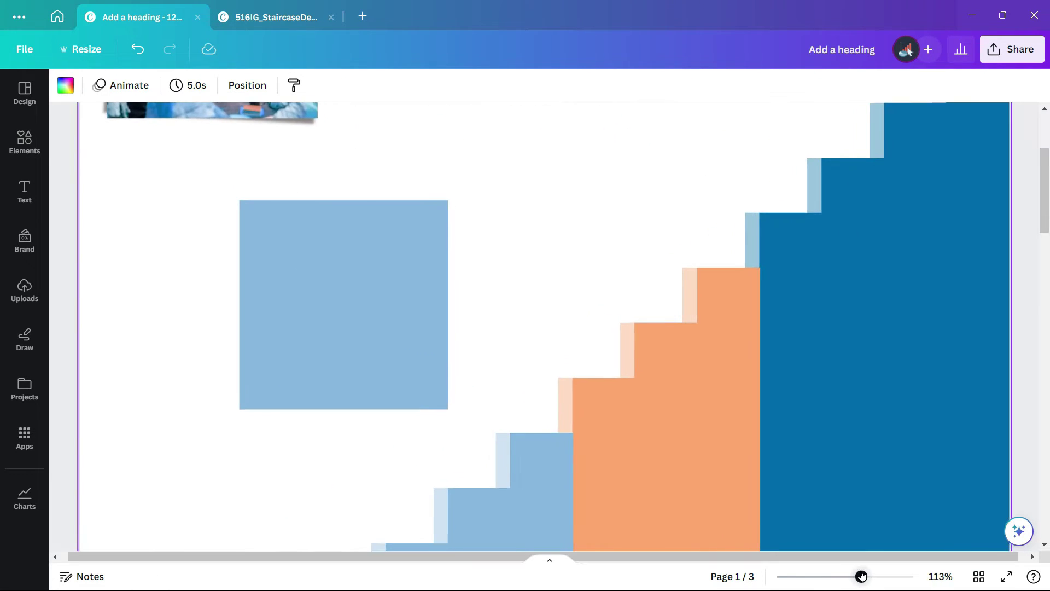
scroll(389, 318, "down", 3)
scroll(347, 253, "down", 1)
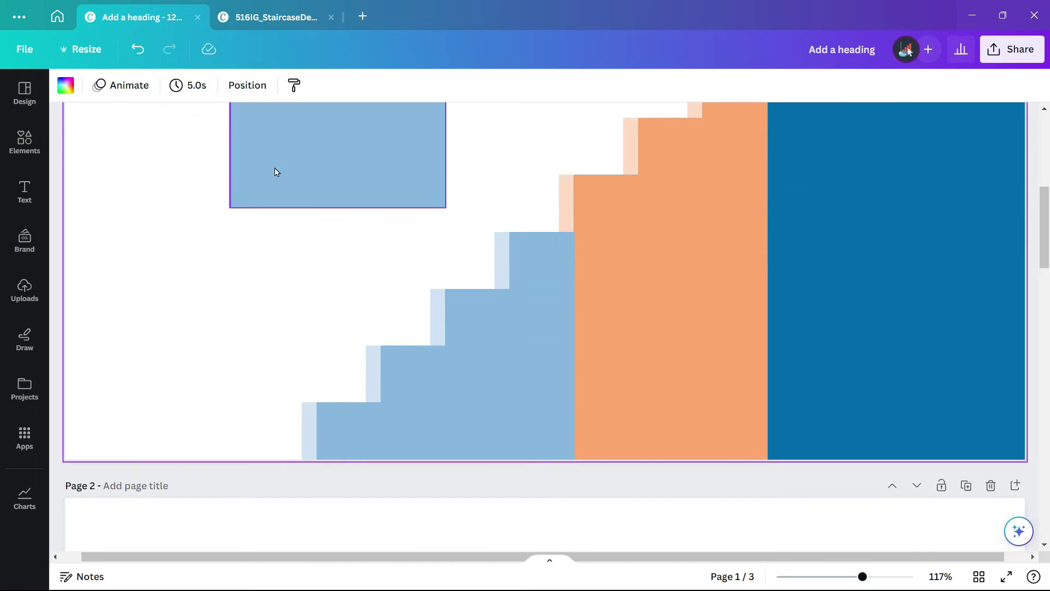
mouse_move(275, 169)
left_mouse_down()
mouse_move(208, 312)
mouse_move(103, 424)
left_mouse_up()
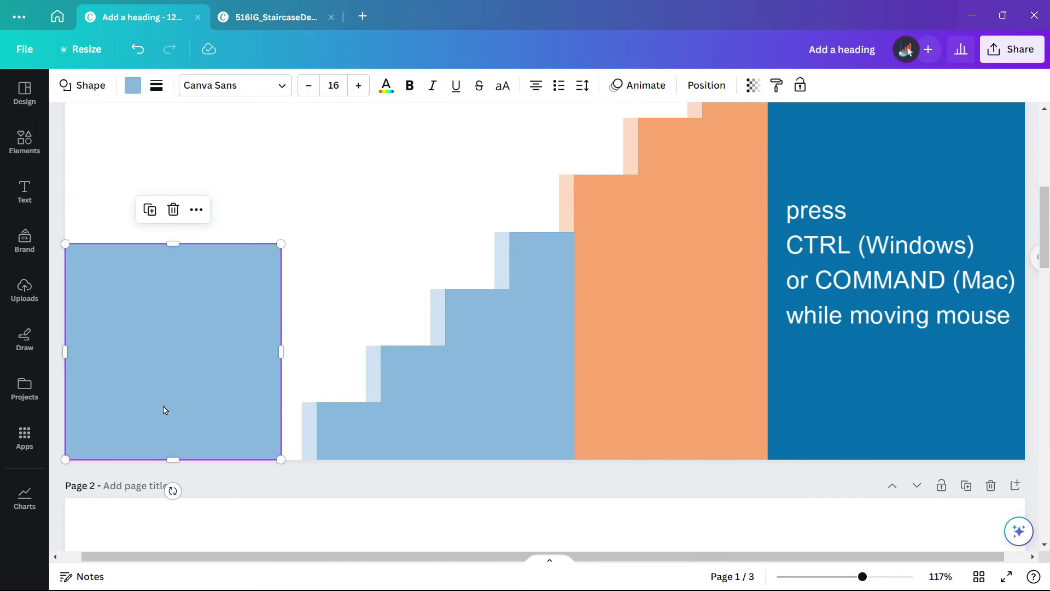
mouse_move(279, 351)
left_mouse_down()
mouse_move(569, 342)
mouse_move(575, 352)
left_mouse_up()
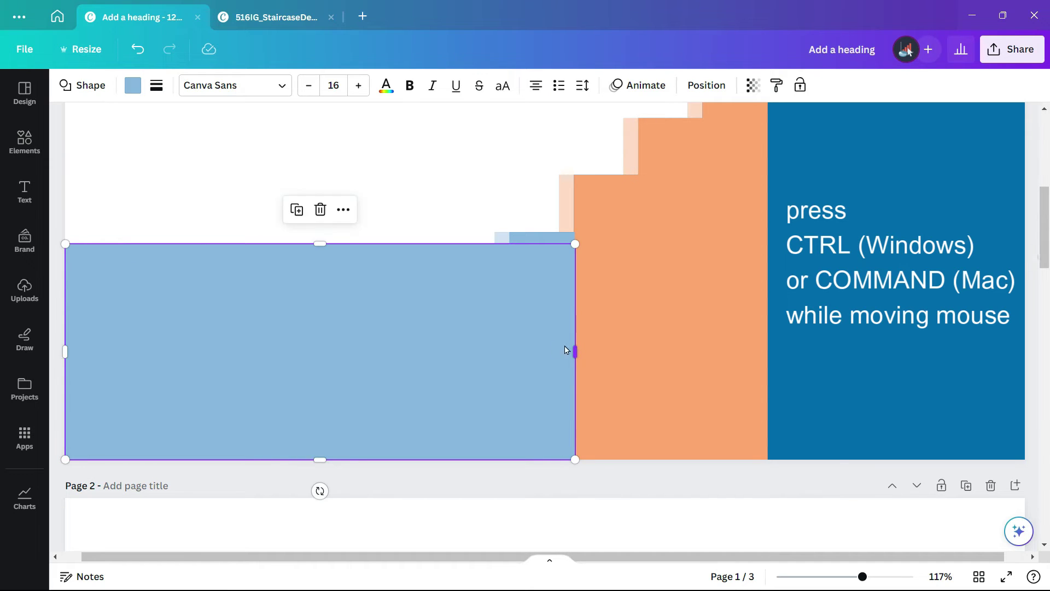
left_click_drag(321, 243, 320, 229)
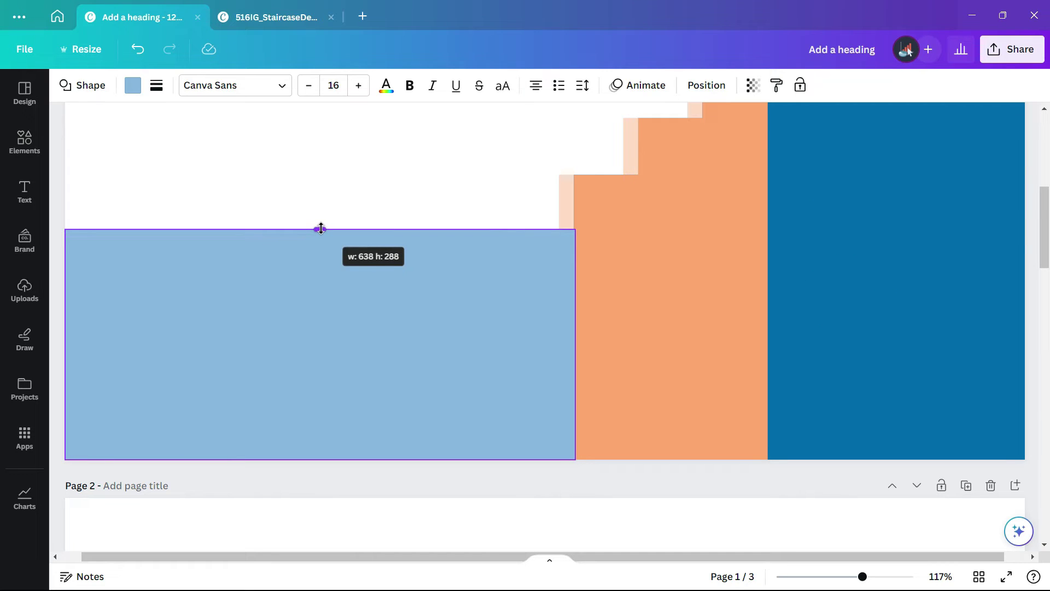
left_click_drag(320, 227, 326, 174)
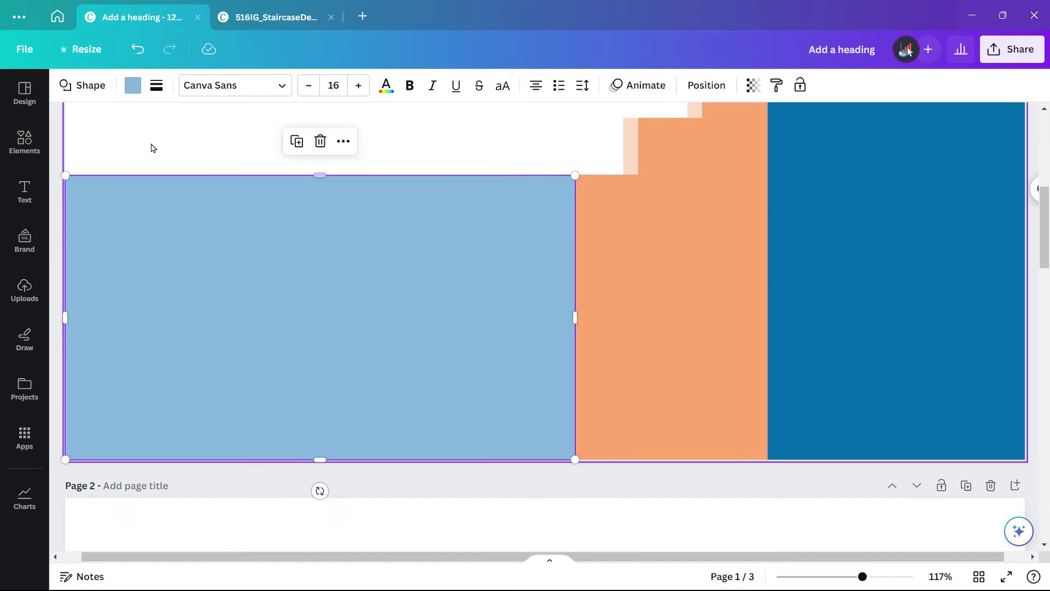
key("ctrl+z")
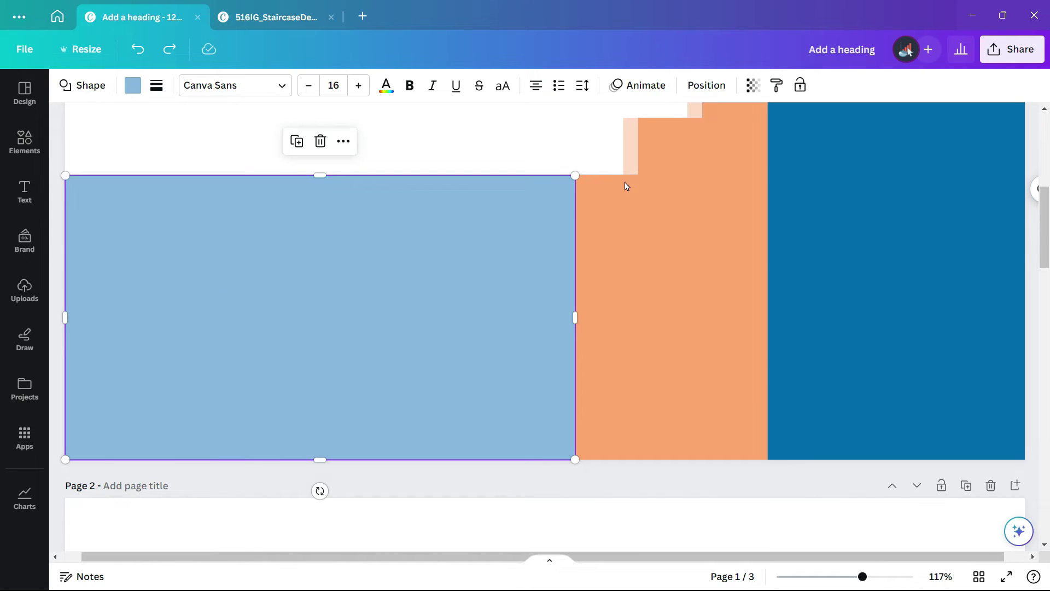
Set the rectangle's transparency to 20 and send it behind the staircase.
left_click(749, 87)
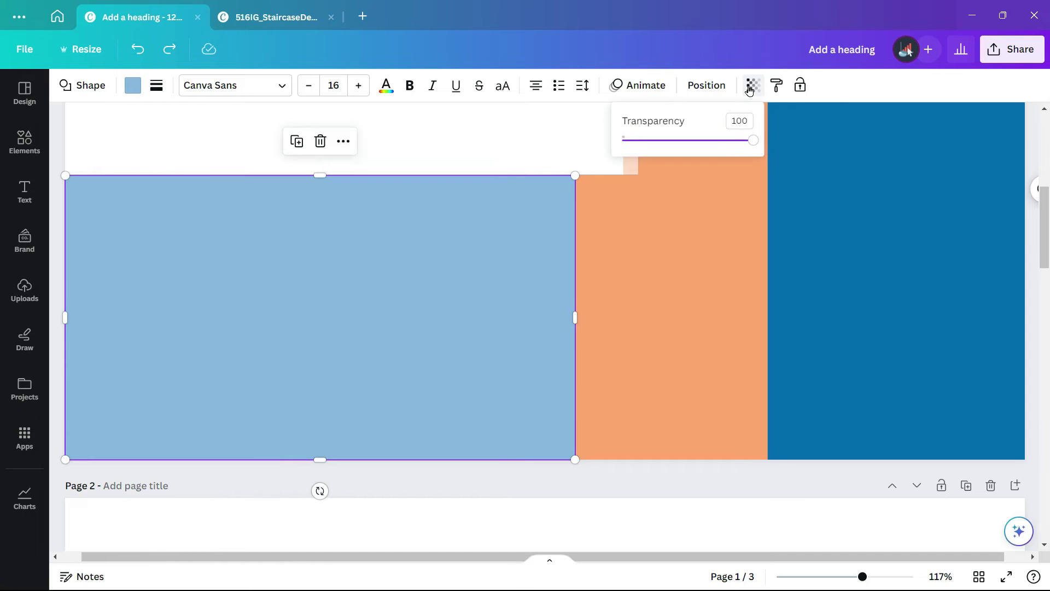
double_click(749, 117)
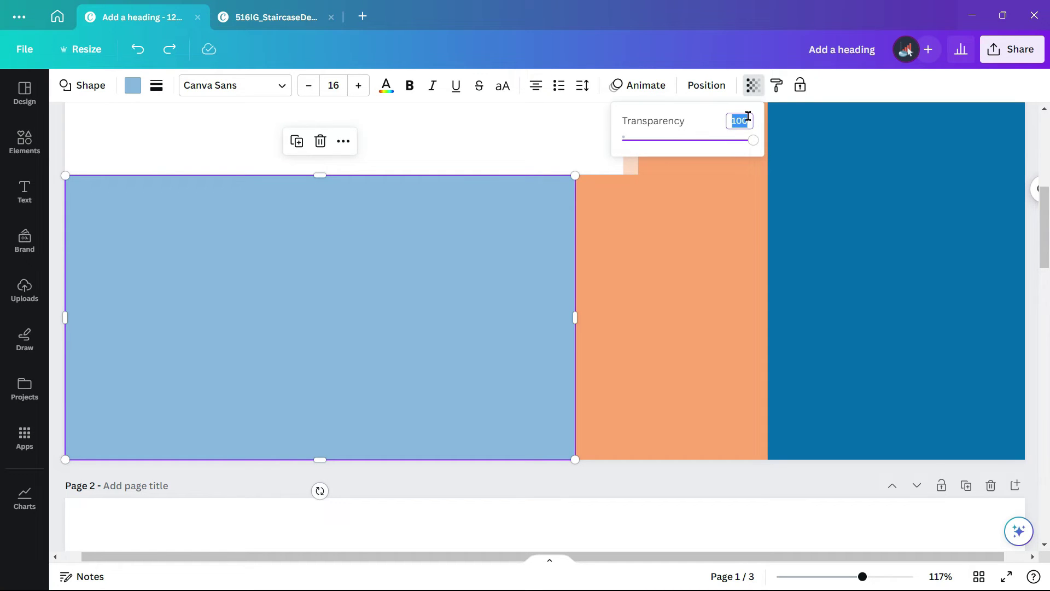
type("20")
key("Return")
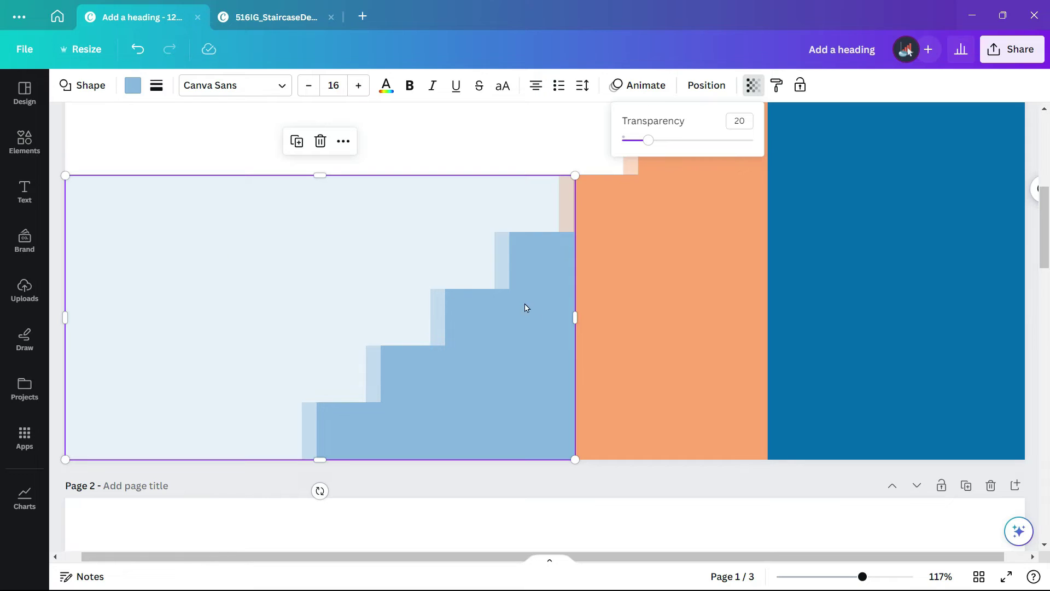
left_click(249, 270)
right_click(250, 271)
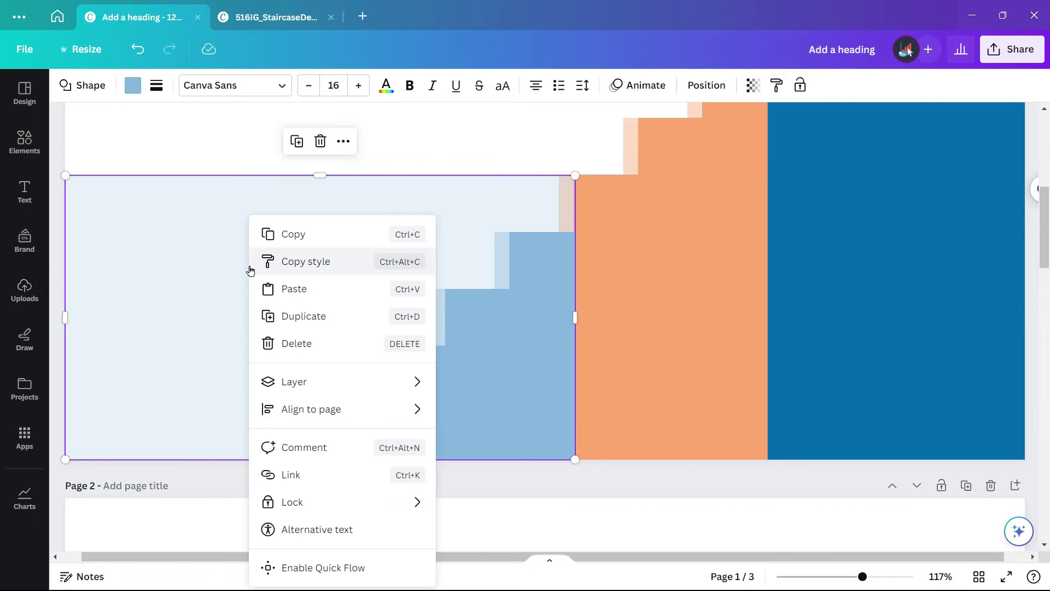
mouse_move(294, 382)
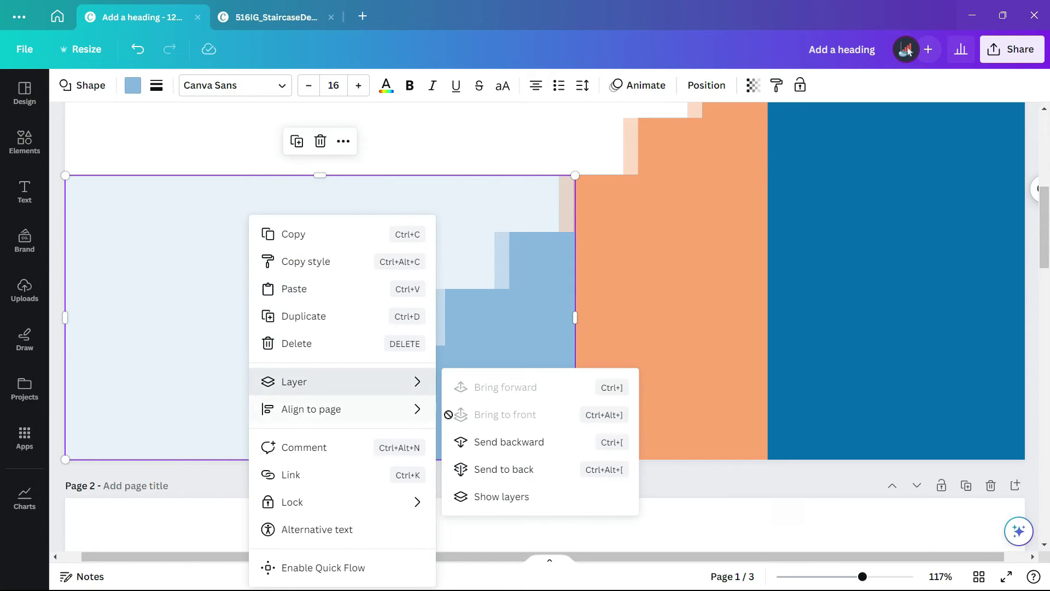
left_click(477, 466)
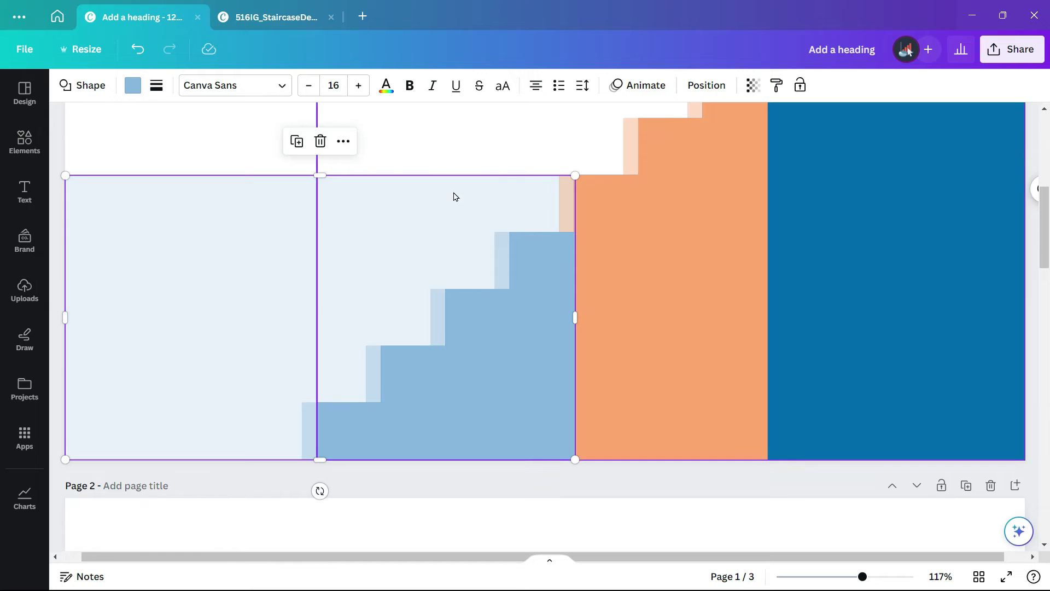
left_click(249, 150)
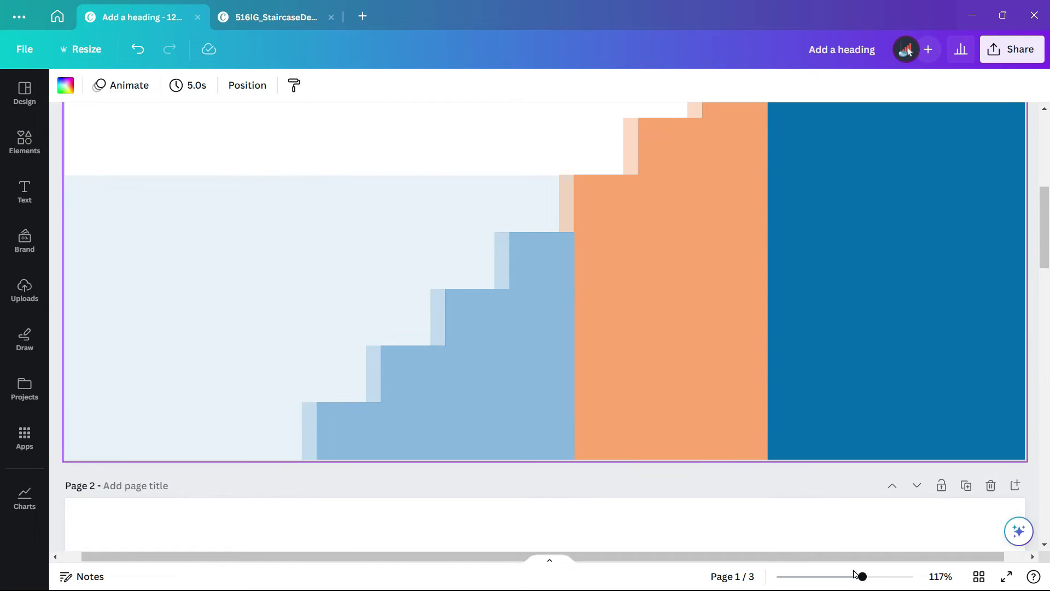
left_click_drag(860, 579, 840, 576)
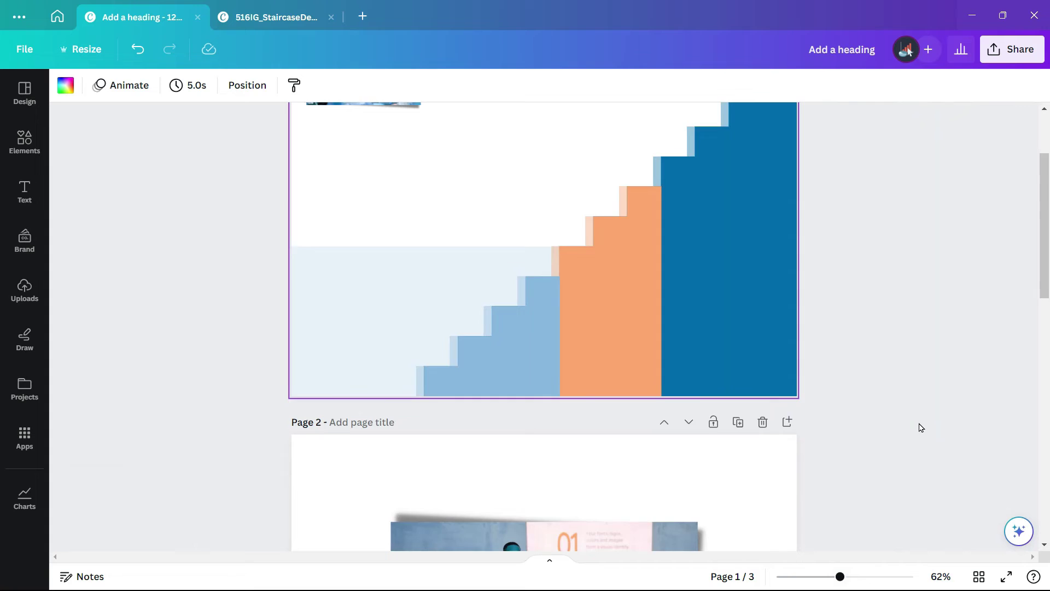
scroll(920, 428, "up", 1)
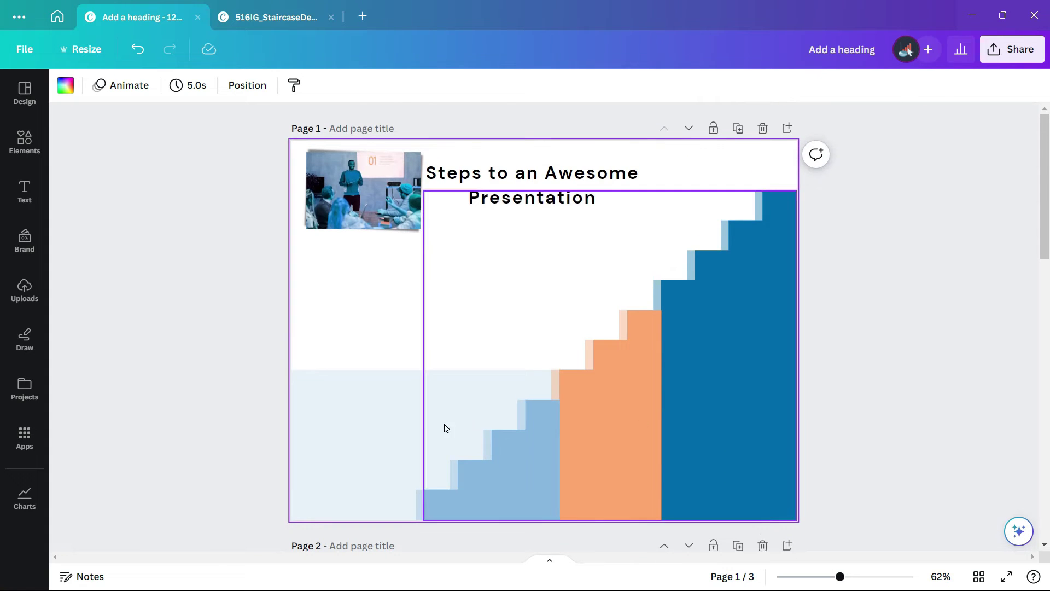
Duplicate the blue band upward and resize it to span the orange steps.
left_click(378, 427)
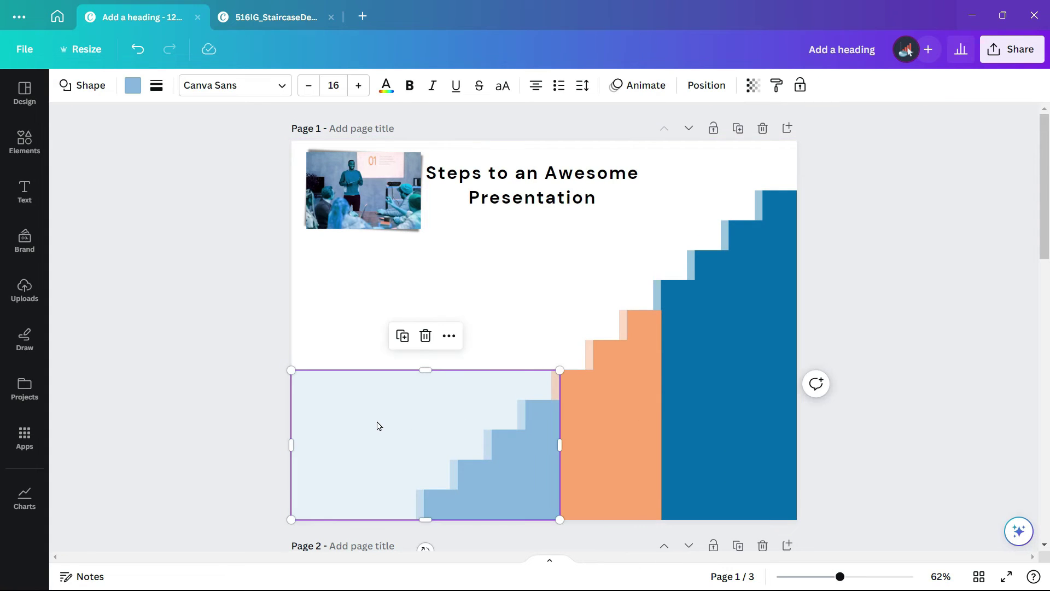
mouse_move(389, 422)
left_mouse_down()
mouse_move(403, 317)
mouse_move(384, 259)
left_mouse_up()
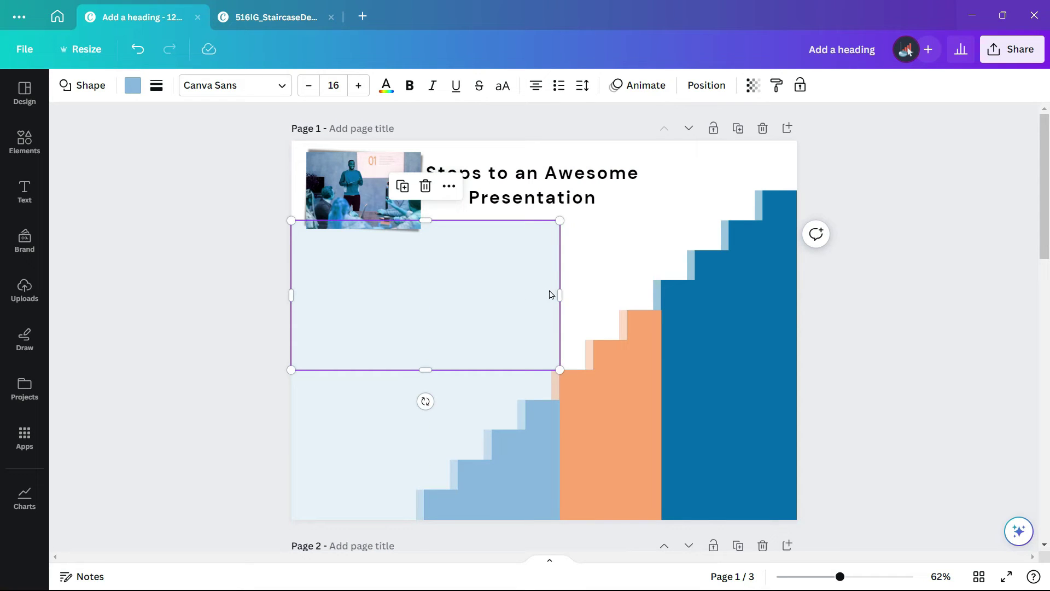
left_click_drag(845, 581, 864, 577)
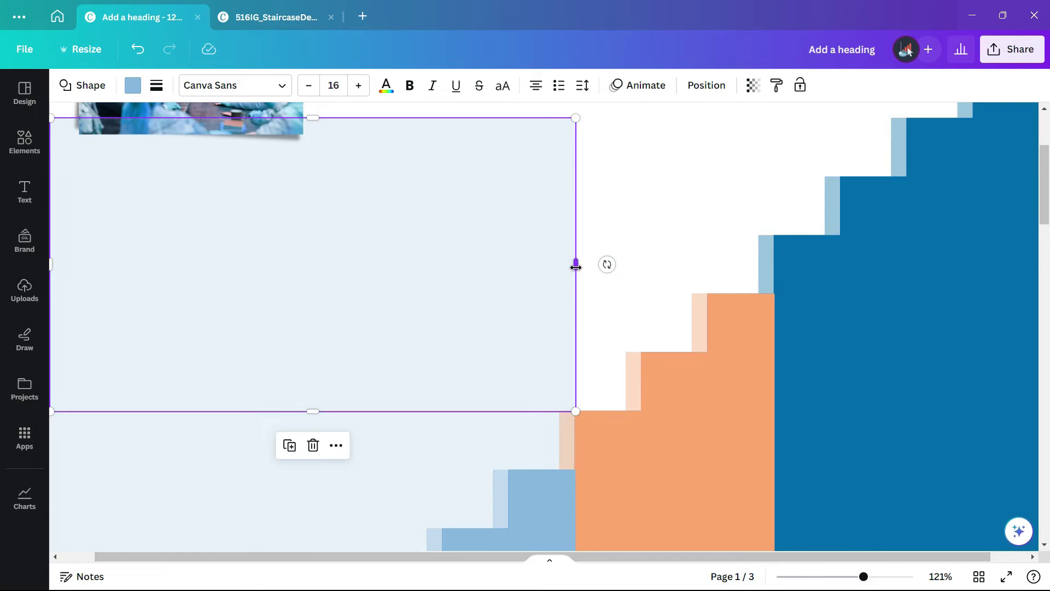
left_click_drag(576, 267, 774, 284)
left_click_drag(410, 123, 423, 238)
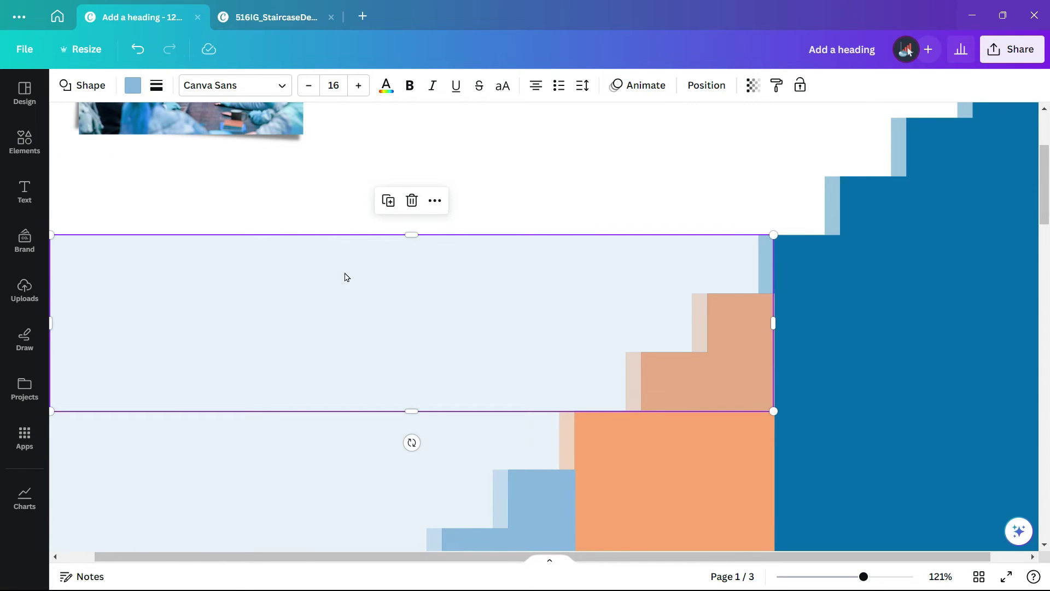
Fill the upper band with the orange document colour and send it to back.
left_click(133, 86)
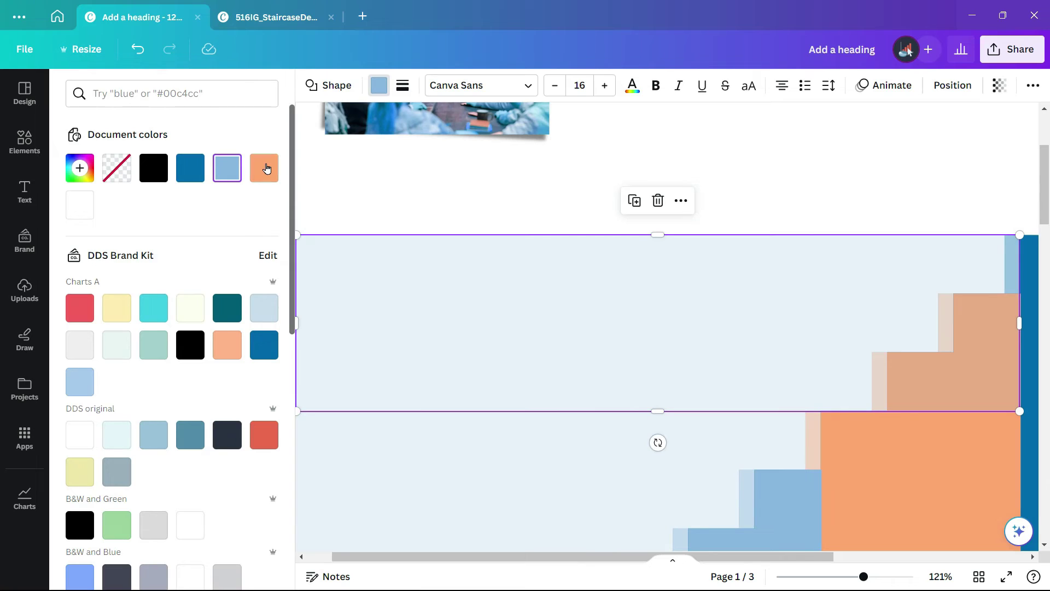
left_click(265, 168)
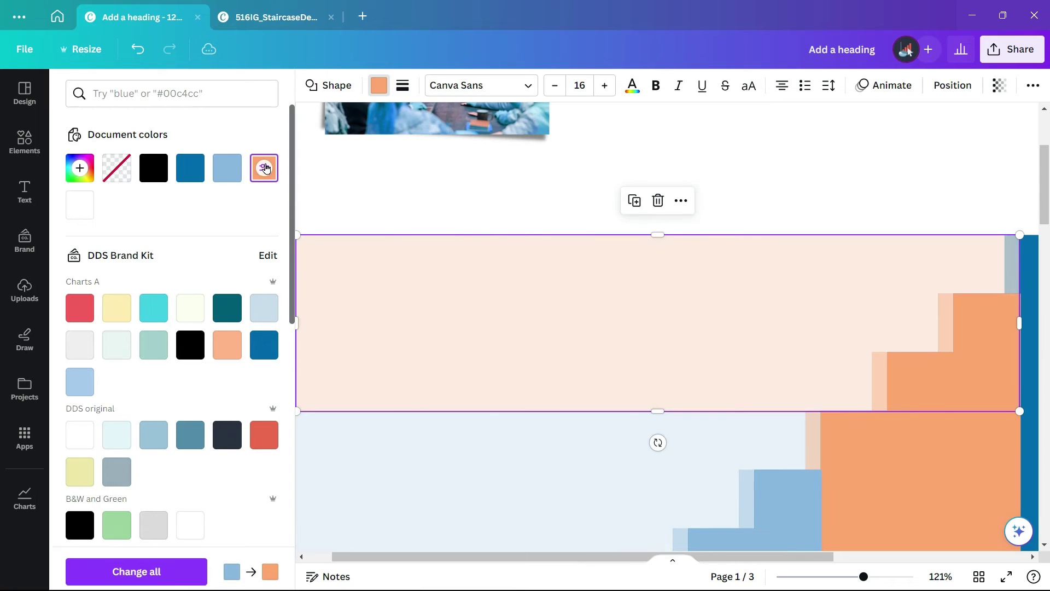
right_click(455, 300)
mouse_move(500, 382)
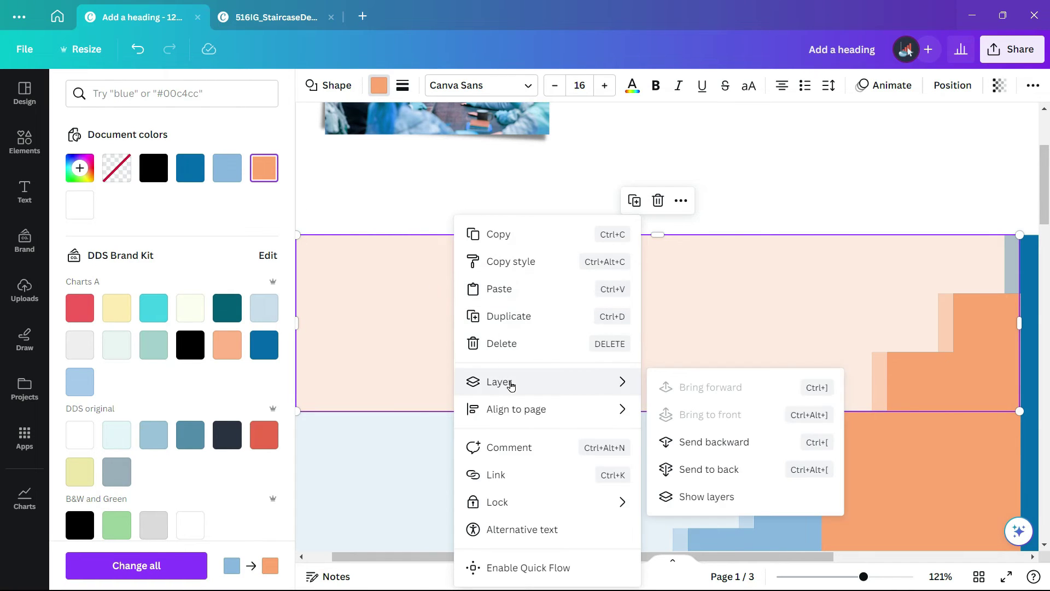
left_click(711, 475)
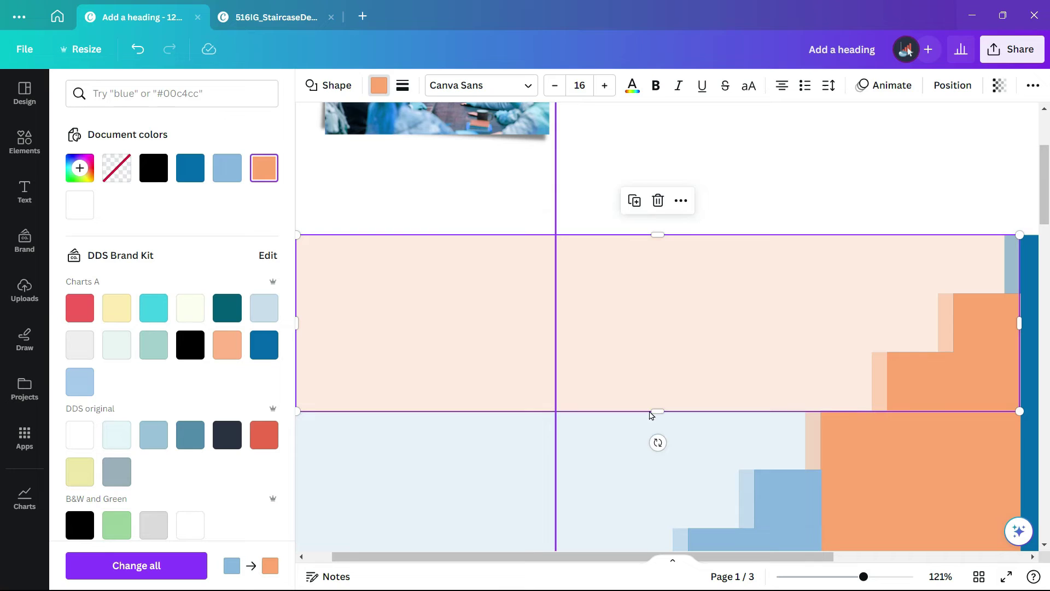
left_click(386, 210)
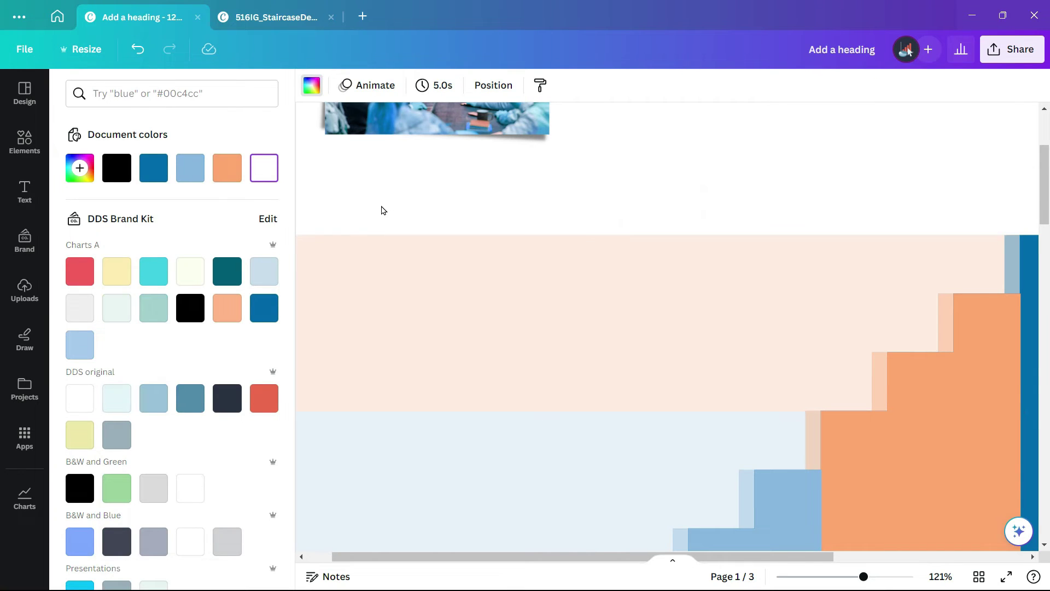
left_click(311, 85)
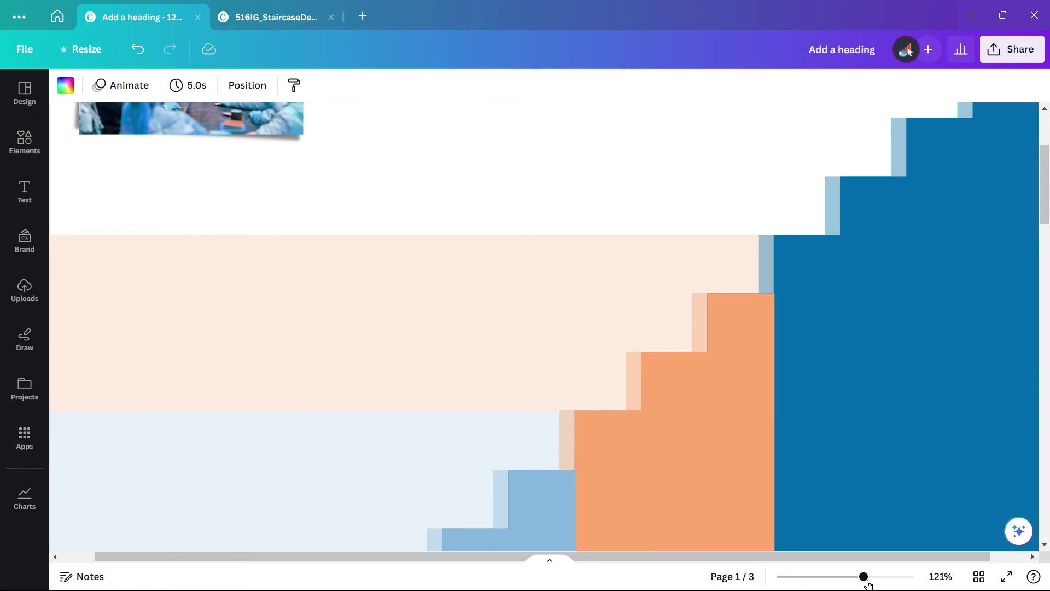
Duplicate a band above the peach one, colour it dark blue, and stretch it to the page's top and right edges.
left_click_drag(864, 577, 841, 577)
left_click(370, 312)
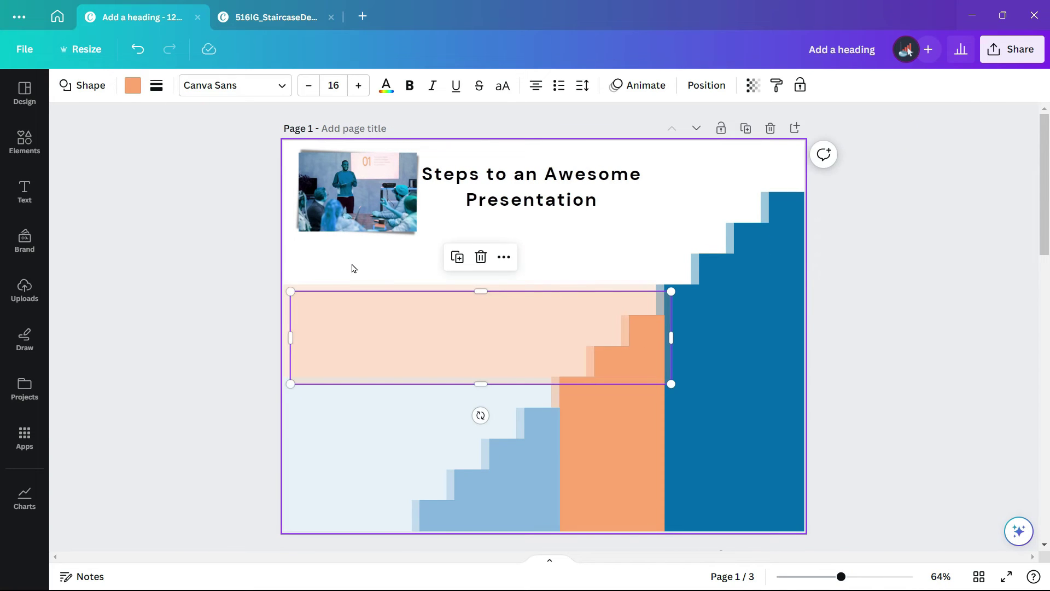
left_click_drag(357, 337, 353, 230)
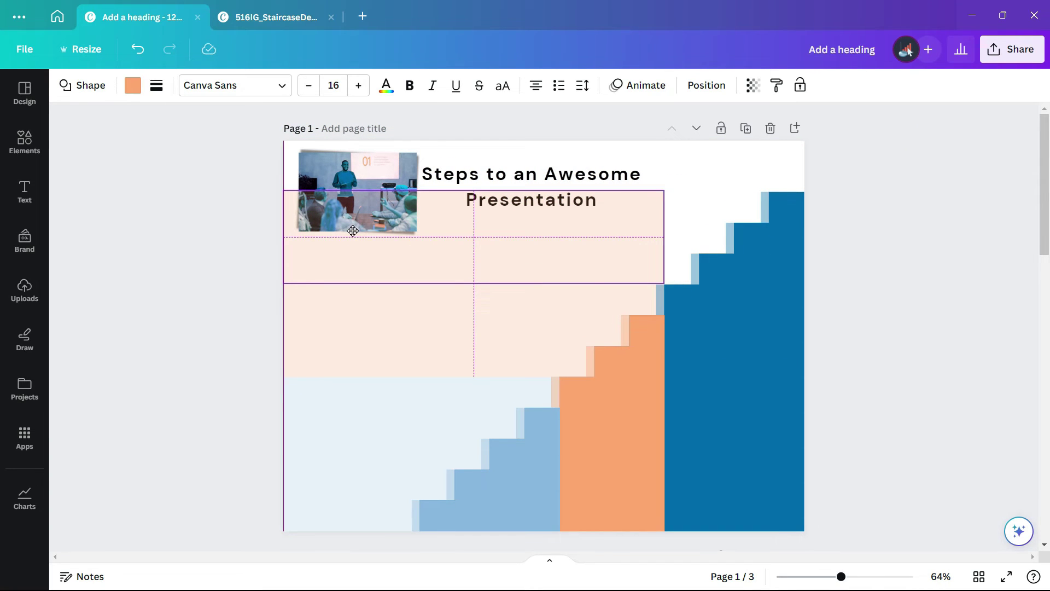
left_click(133, 86)
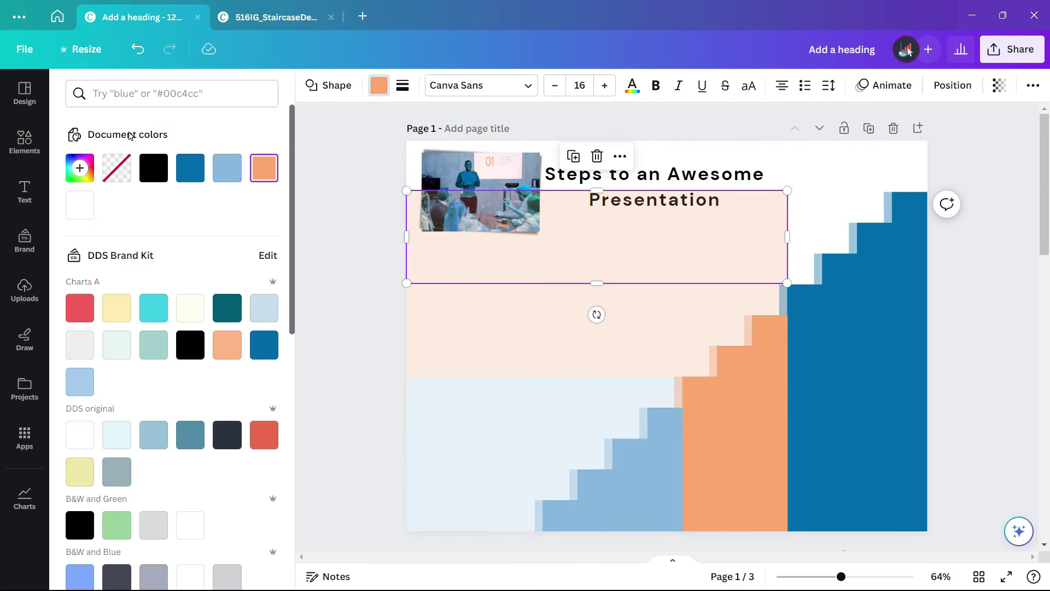
left_click(190, 168)
left_click_drag(787, 237, 929, 237)
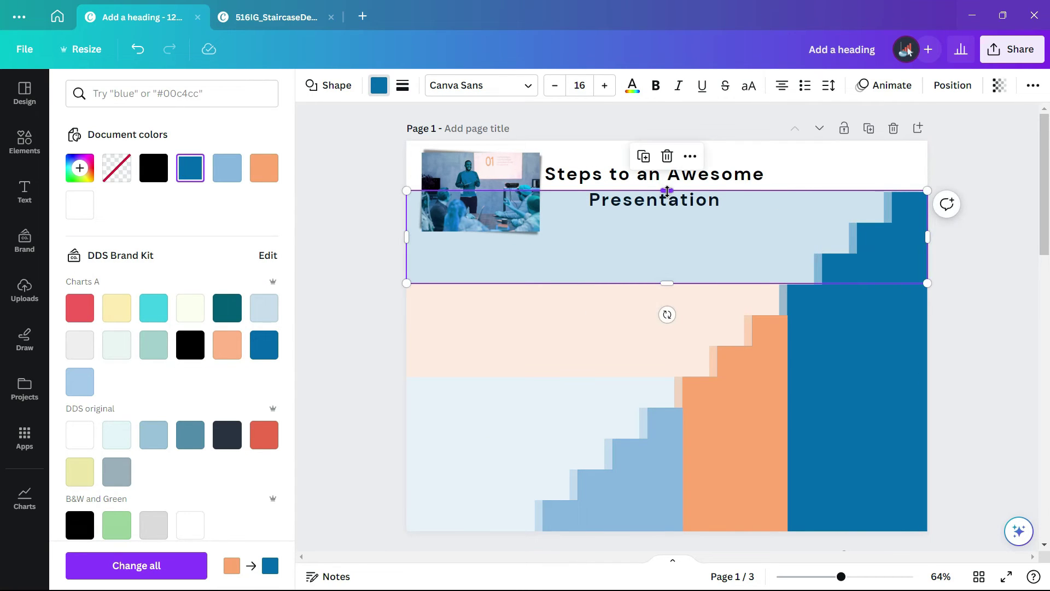
left_click_drag(667, 190, 668, 141)
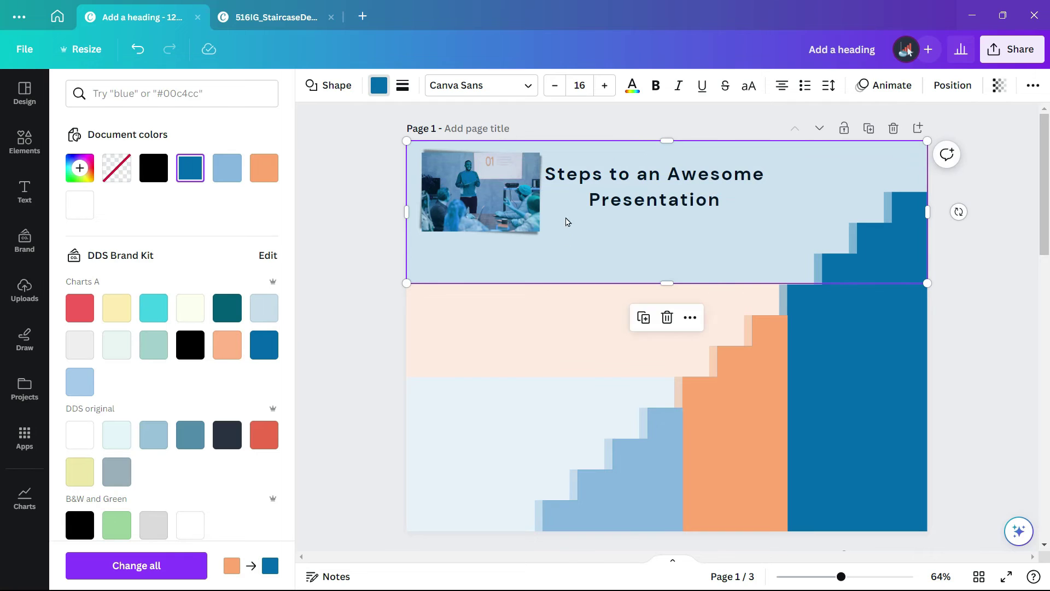
Send the top band behind everything, deselect it, and bring up the Text panel.
right_click(571, 247)
mouse_move(624, 382)
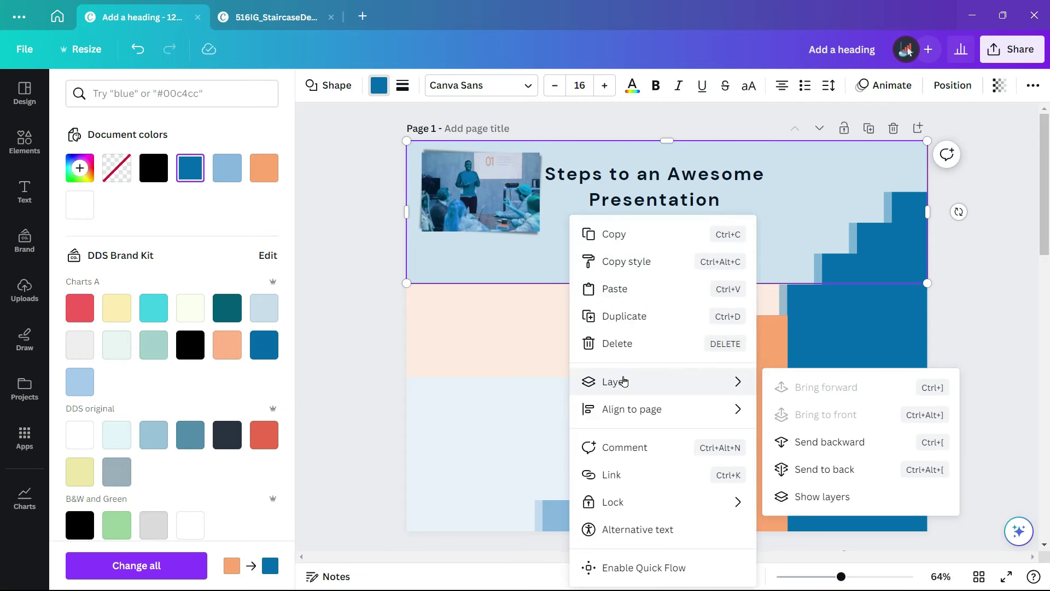
left_click(800, 470)
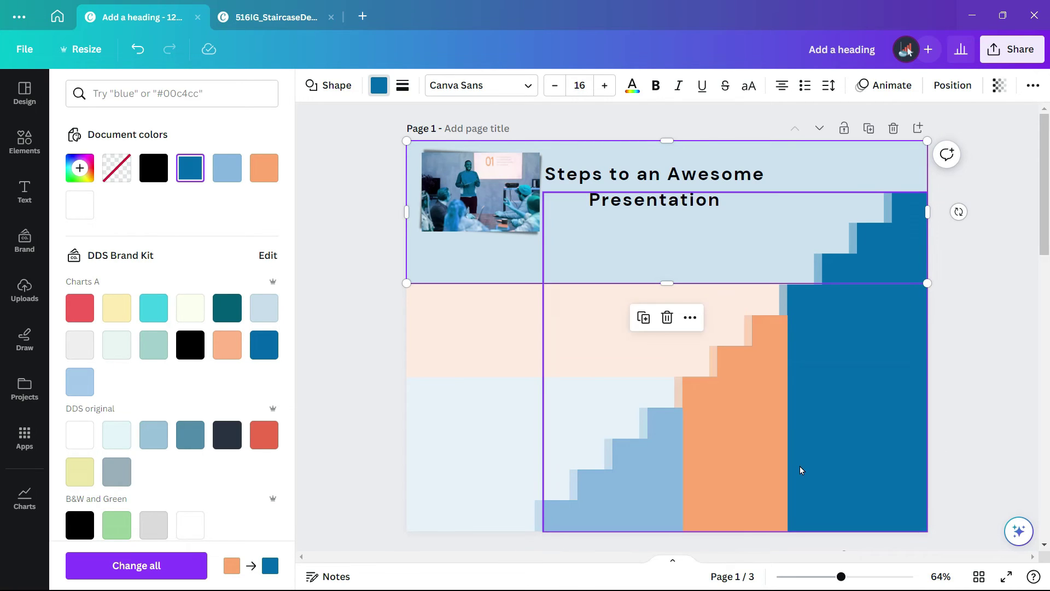
left_click(360, 316)
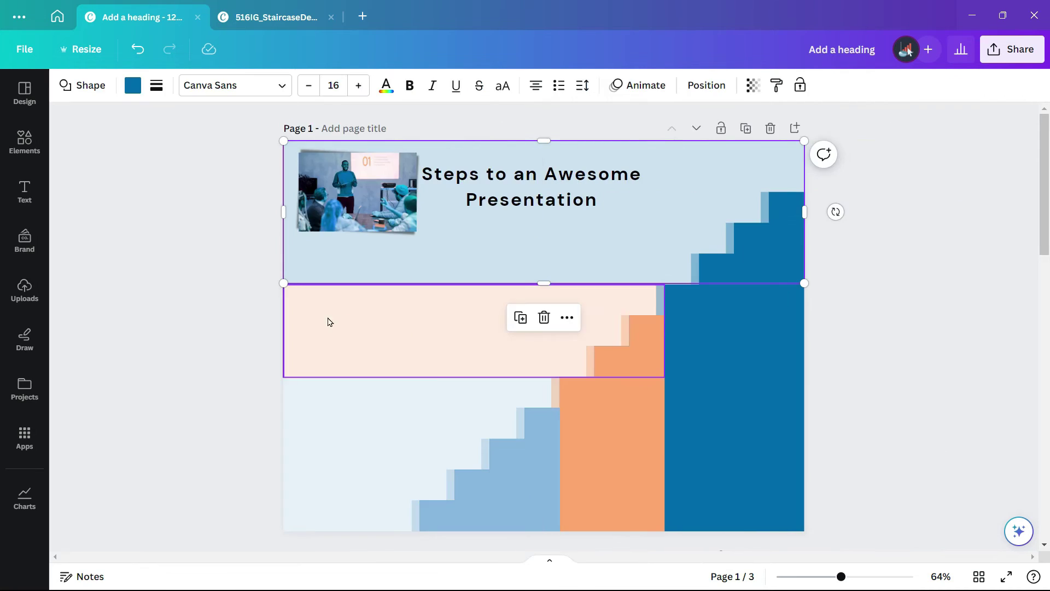
left_click(195, 350)
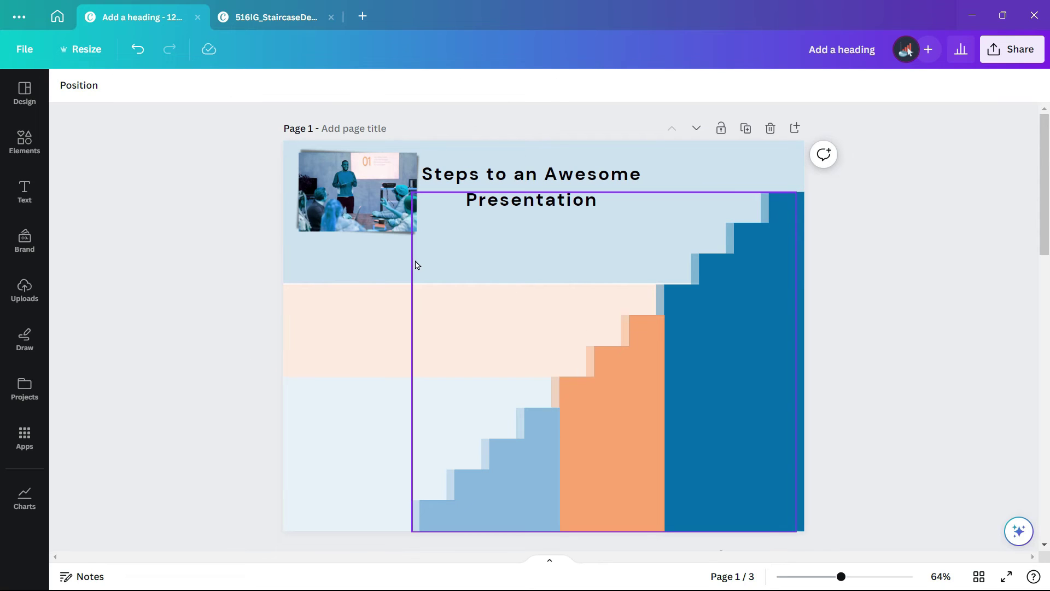
left_click(340, 253)
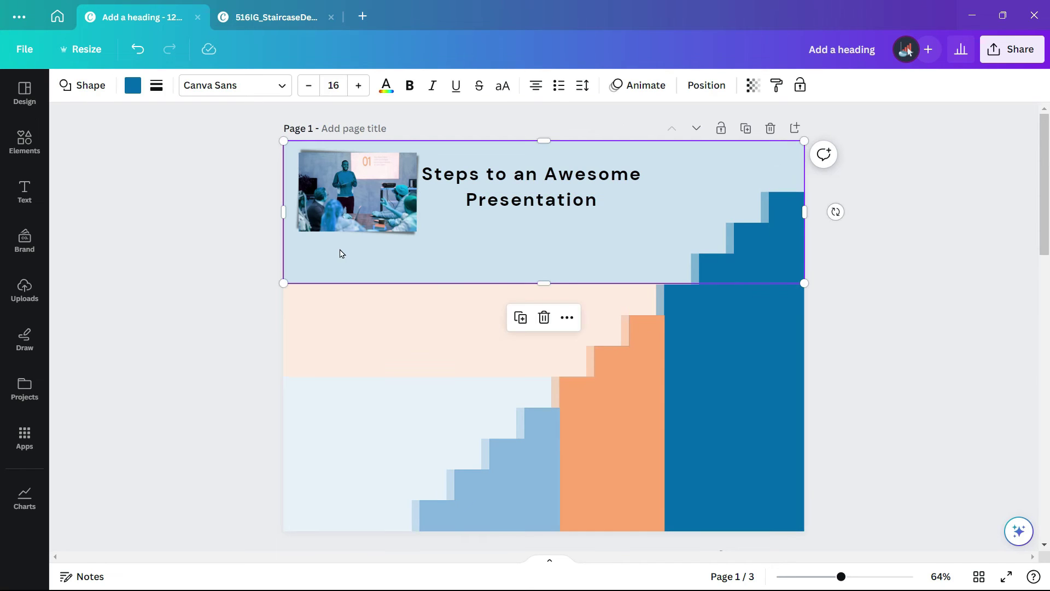
left_click(545, 283)
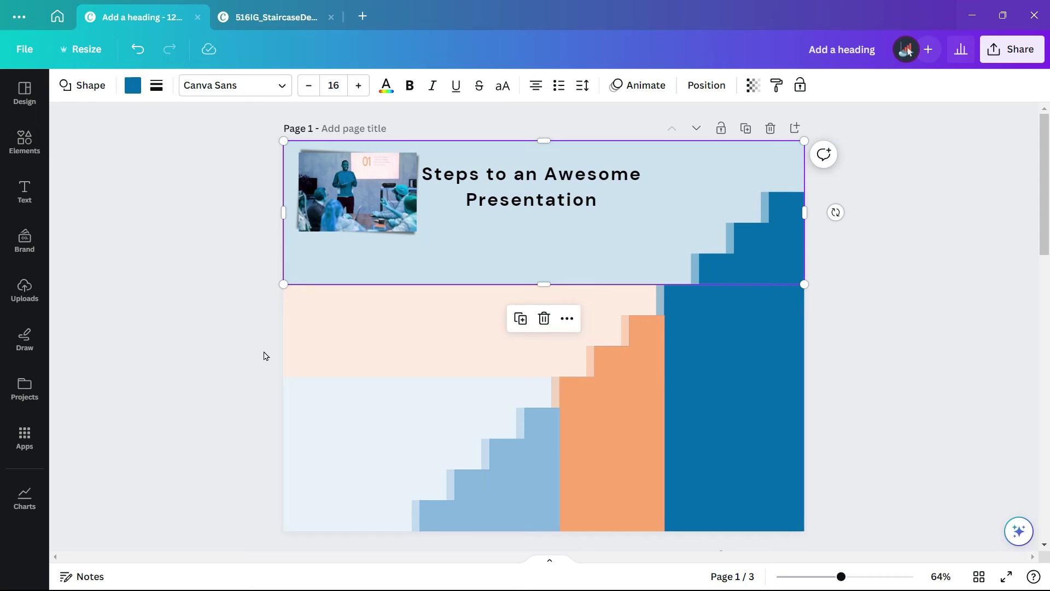
left_click(216, 348)
left_click(25, 191)
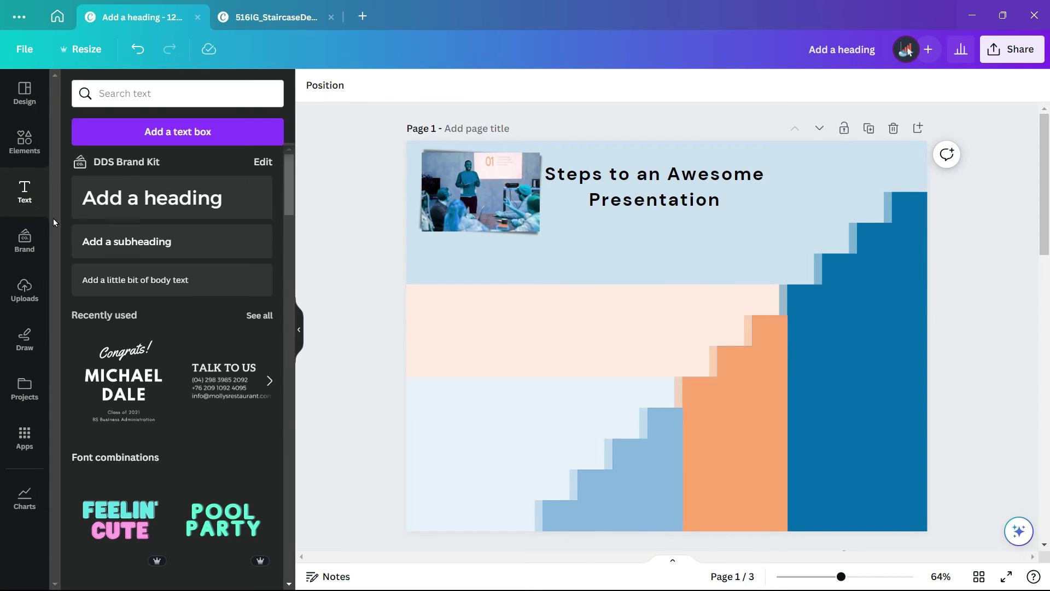
Add a subheading reading 'Plan' and move it onto the lower light-blue stairs.
left_click(115, 243)
left_click(300, 335)
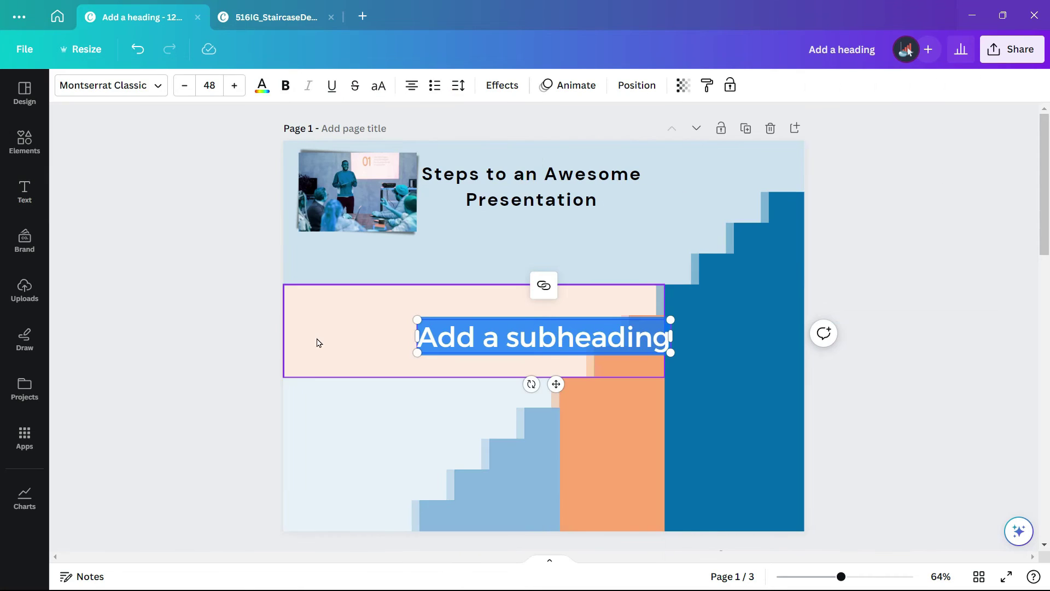
left_click(251, 342)
double_click(428, 347)
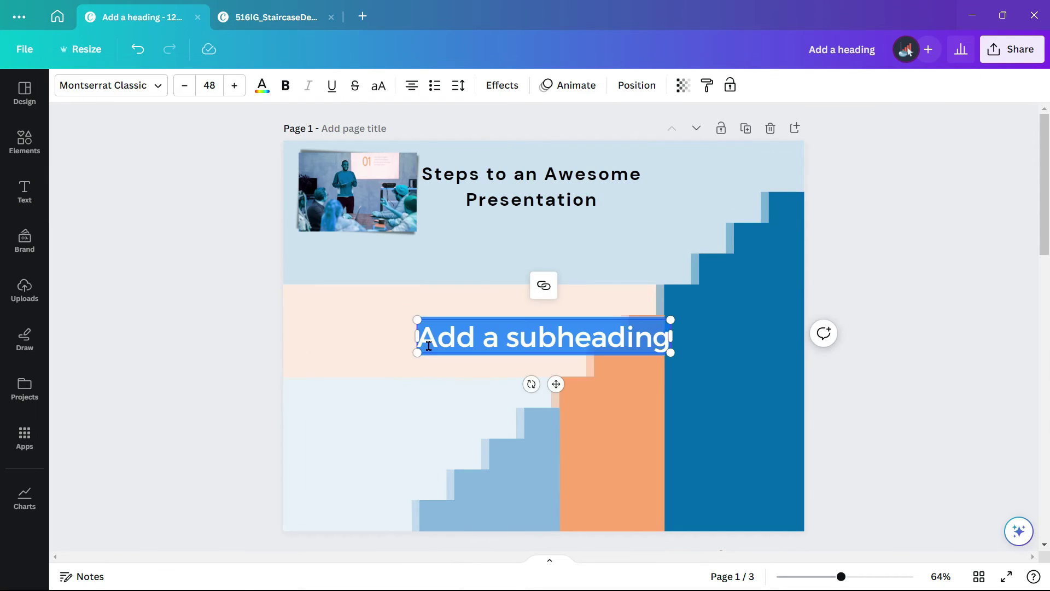
type("Plan")
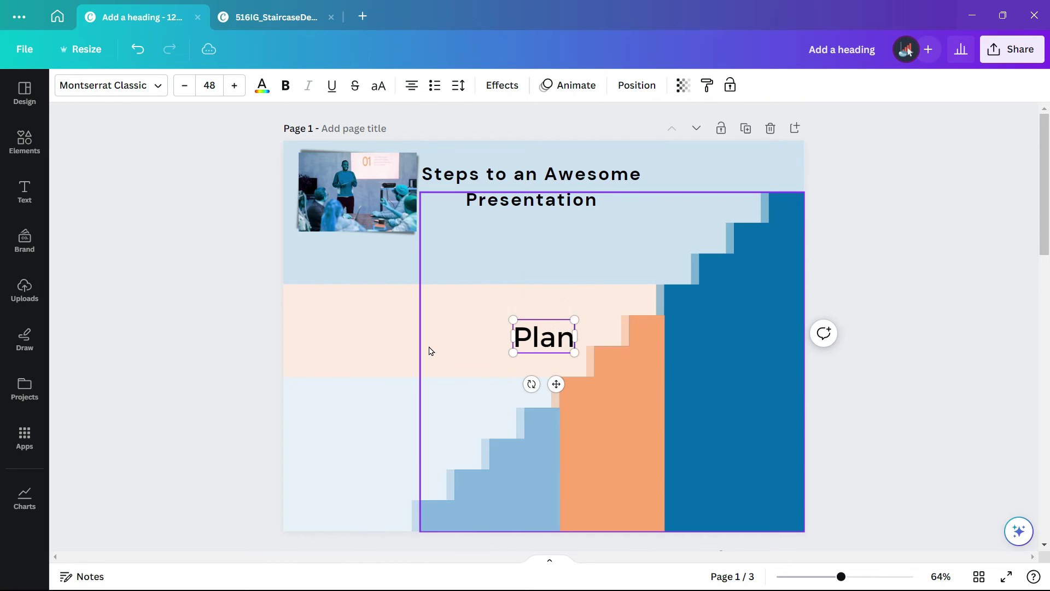
left_click(263, 334)
left_click(528, 345)
left_click_drag(557, 383, 528, 534)
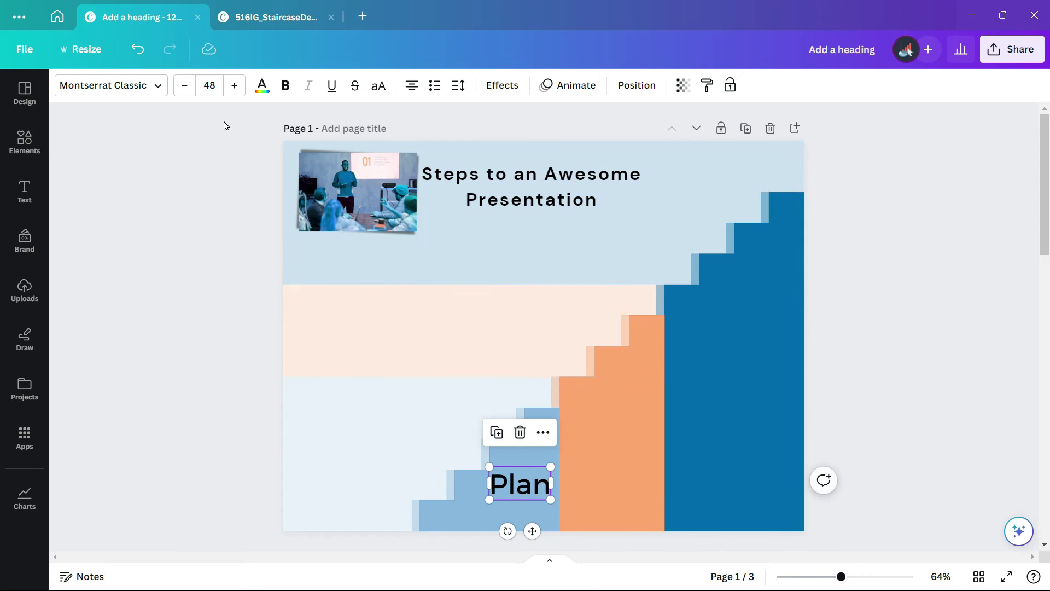
Style the PLAN label in Horizon font, size 24, white.
left_click(107, 86)
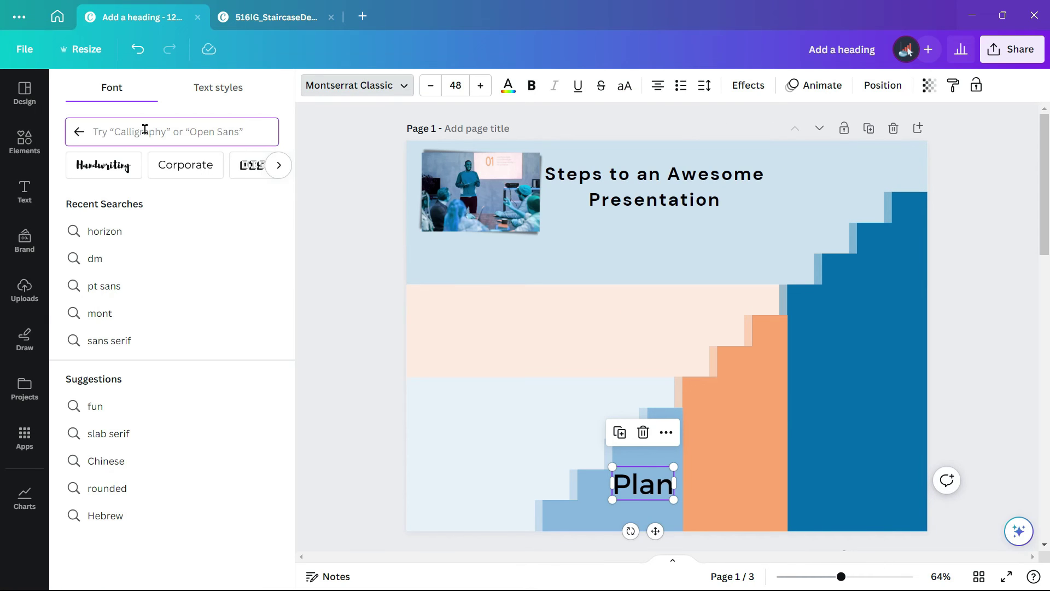
type("ho")
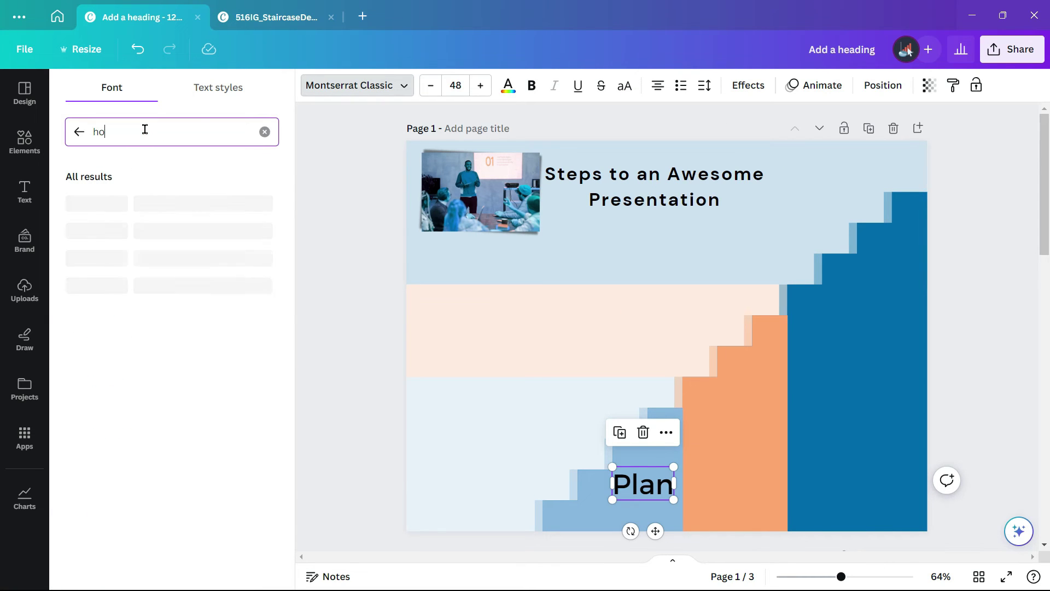
type("ri")
type("zon")
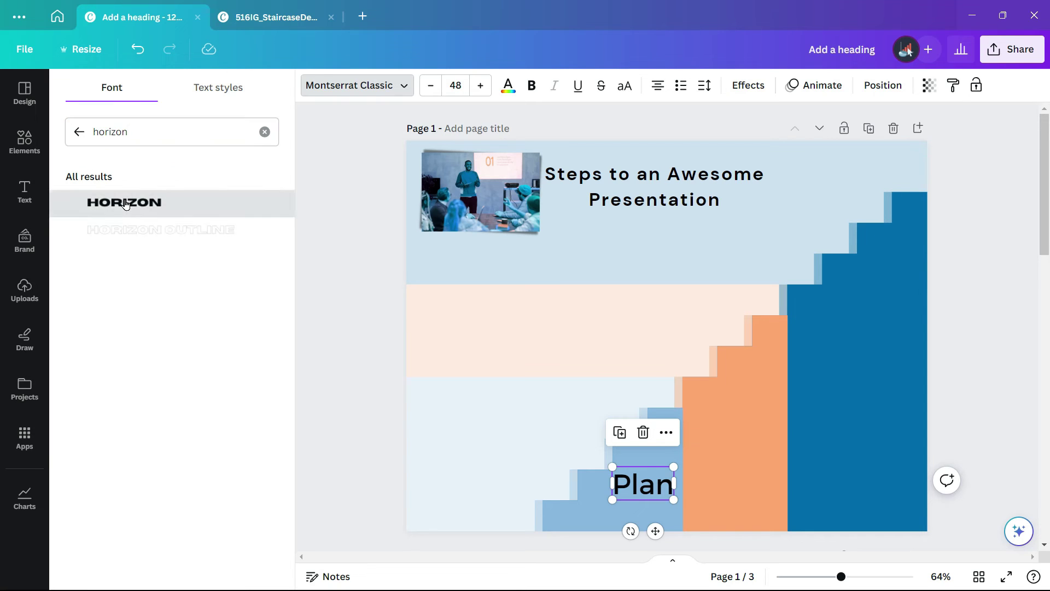
left_click(124, 204)
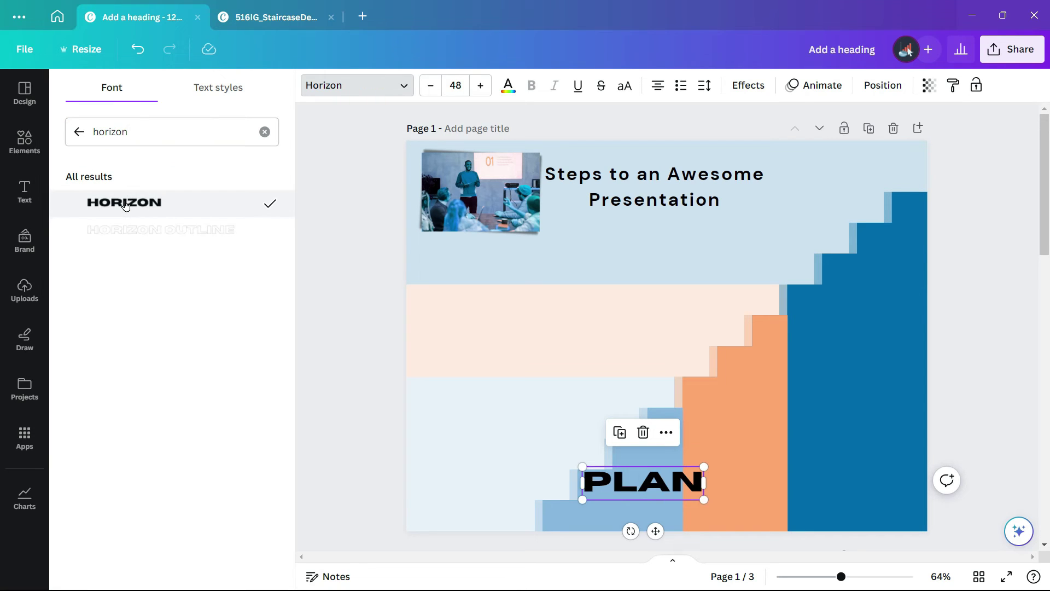
left_click(467, 86)
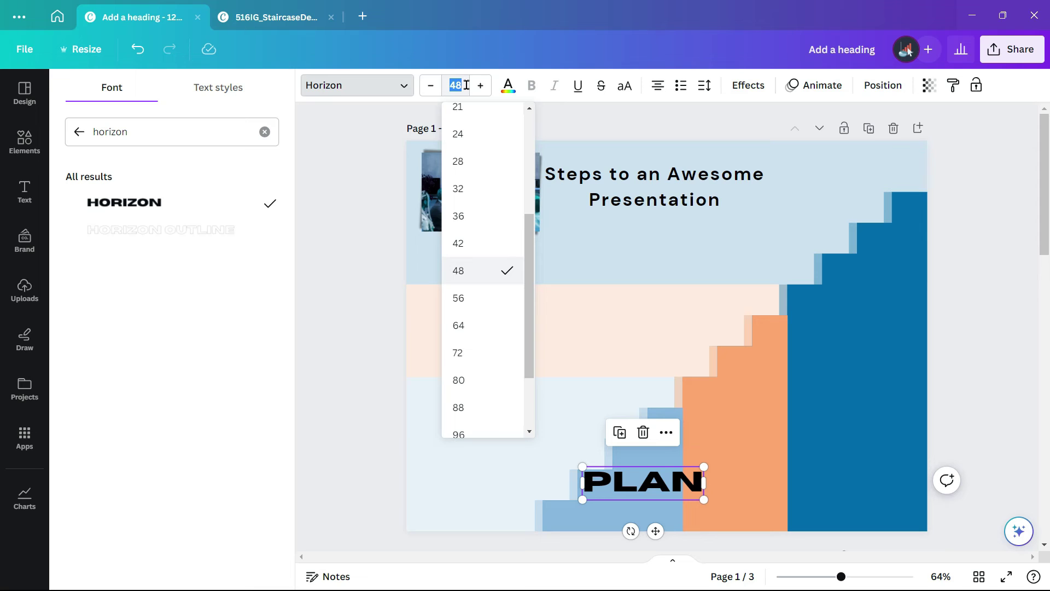
key("Return")
left_click(508, 86)
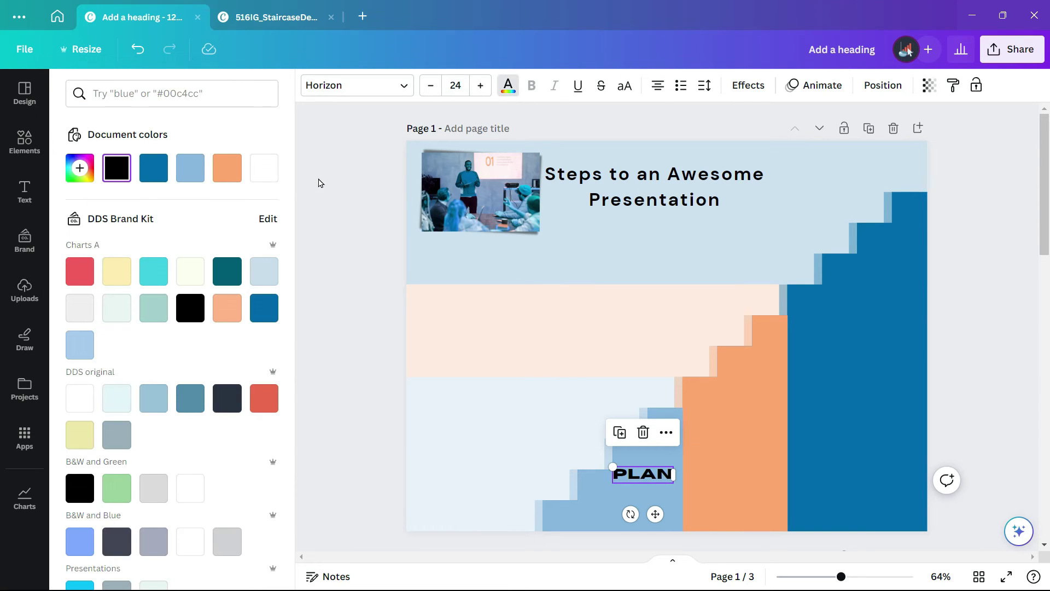
left_click(263, 168)
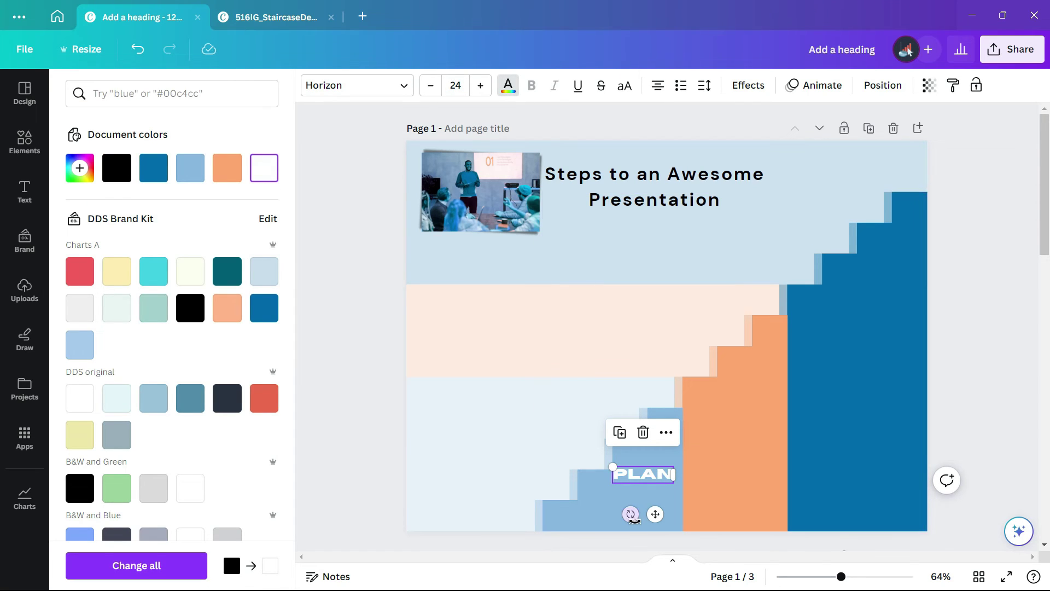
Rotate PLAN to -45° and position it along the light-blue stairs.
left_click_drag(632, 513, 667, 479)
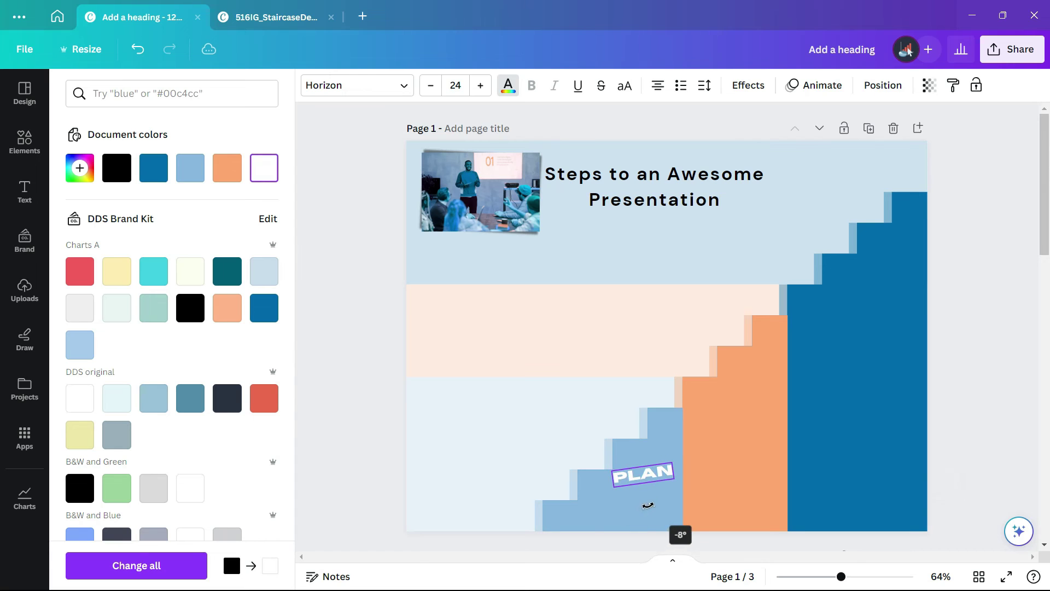
left_click(873, 93)
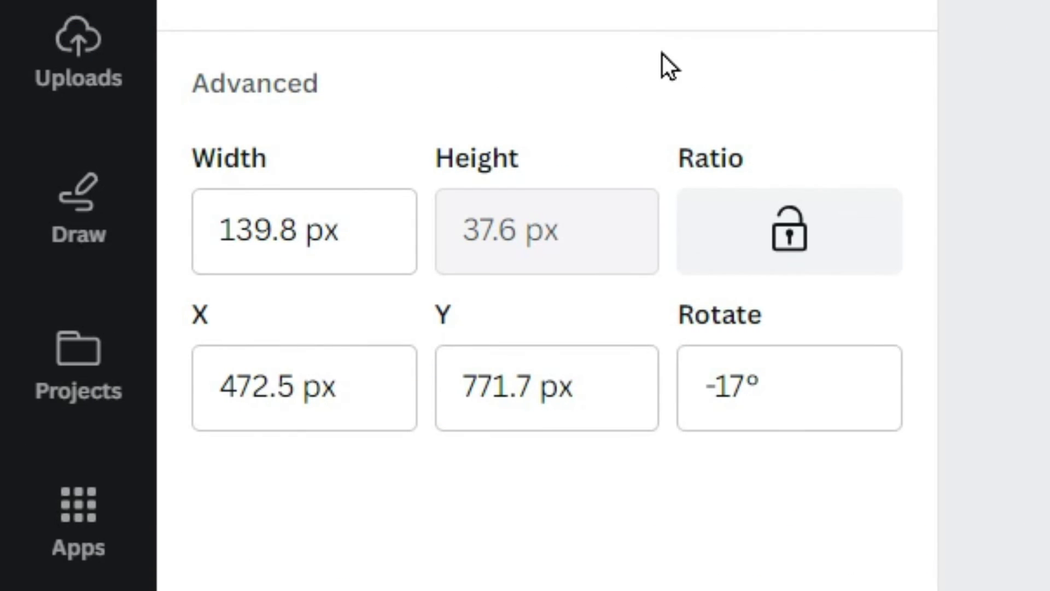
left_click_drag(760, 391, 645, 370)
type("-")
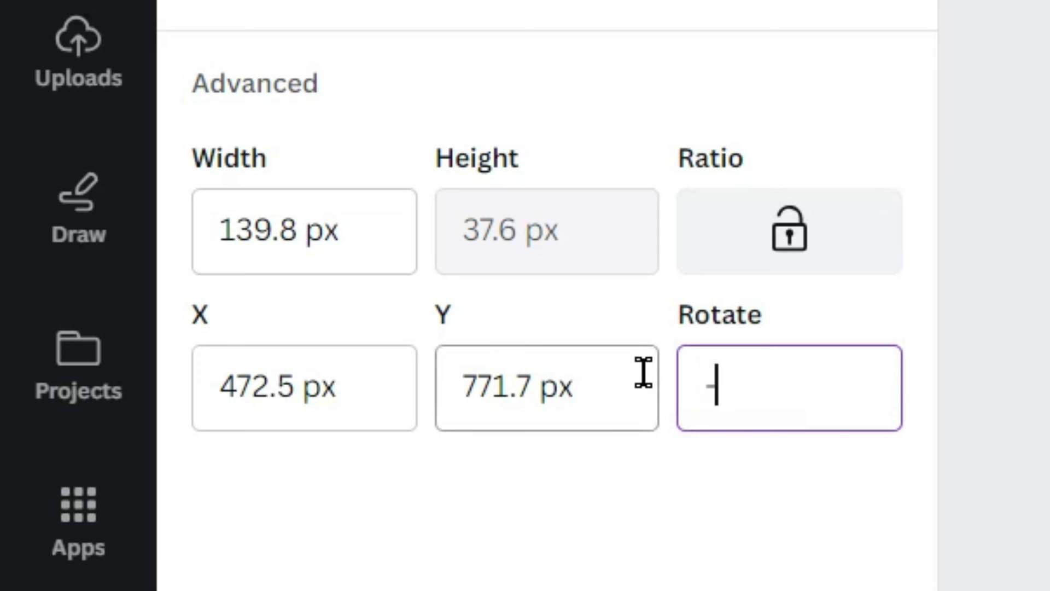
type("45")
key("Return")
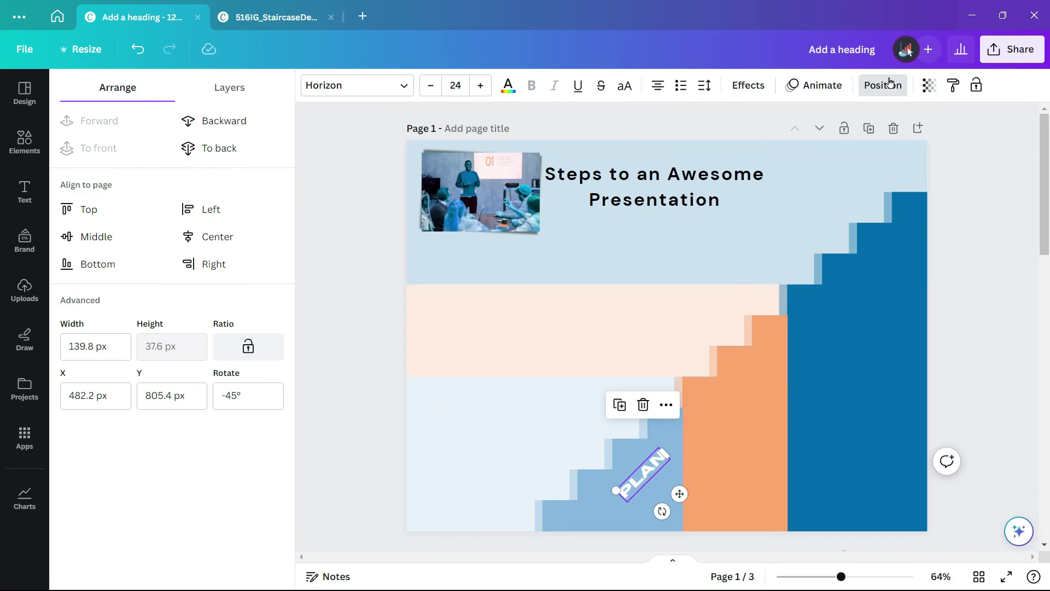
left_click(889, 88)
left_click_drag(555, 494, 544, 500)
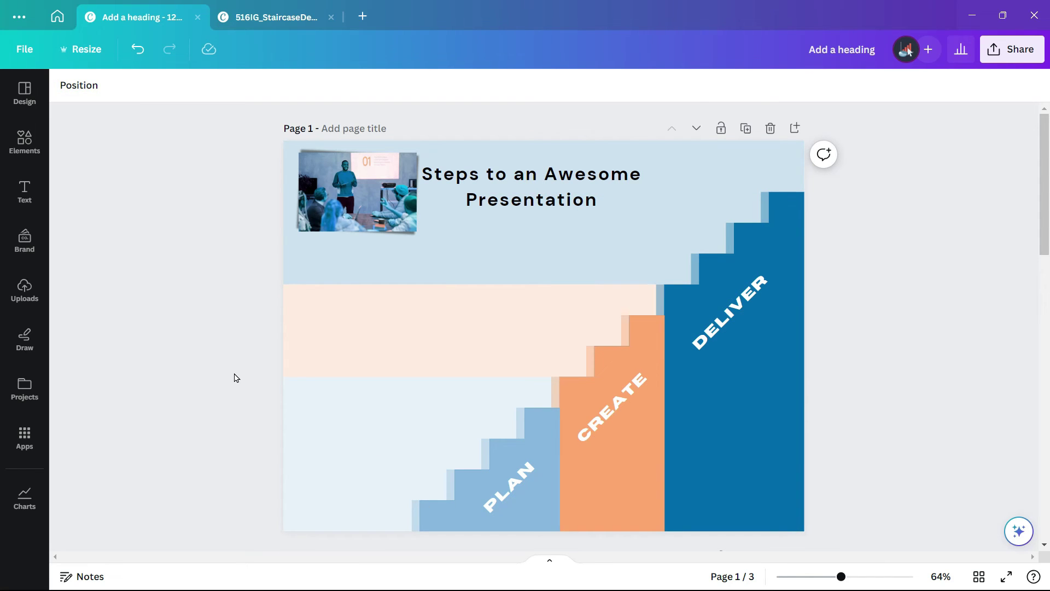
Duplicate the heading, retype it as 'Choose topic', and place it in the lower band.
left_click(483, 188)
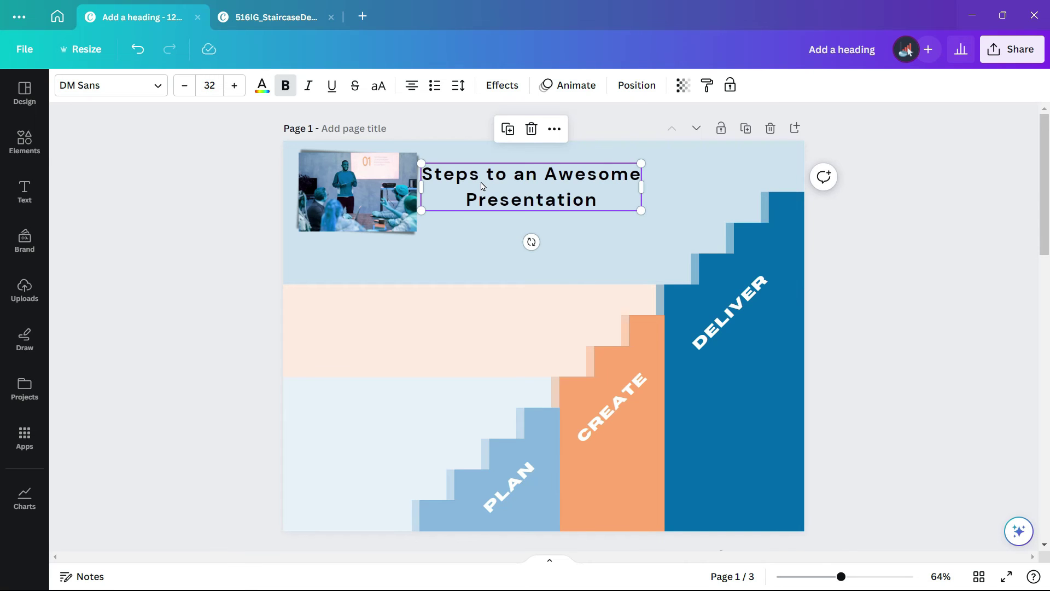
left_click(388, 308)
key("ctrl+v")
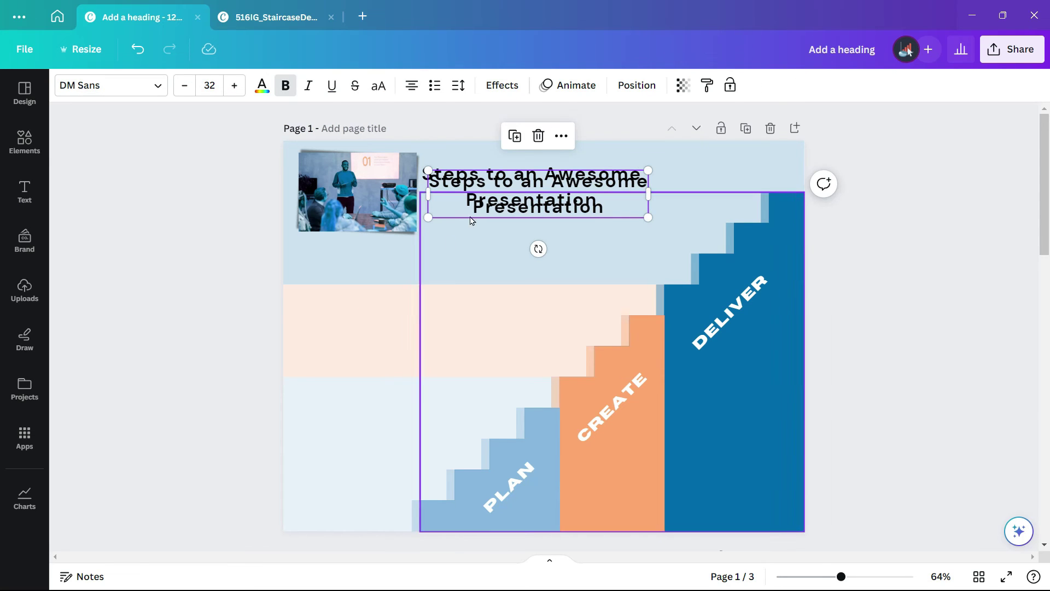
left_click_drag(390, 296, 383, 313)
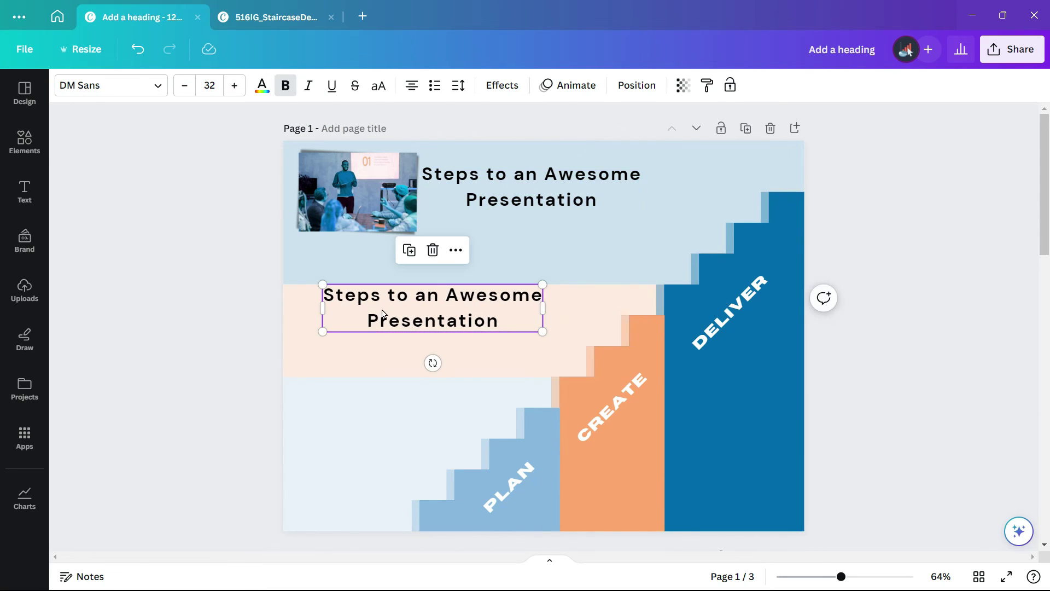
double_click(382, 312)
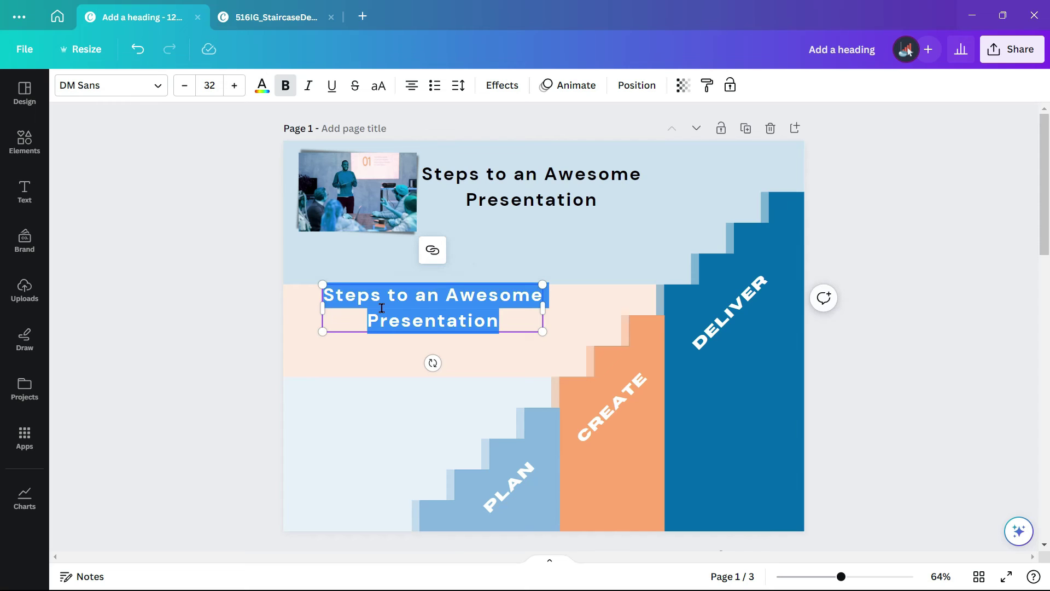
type("Choose")
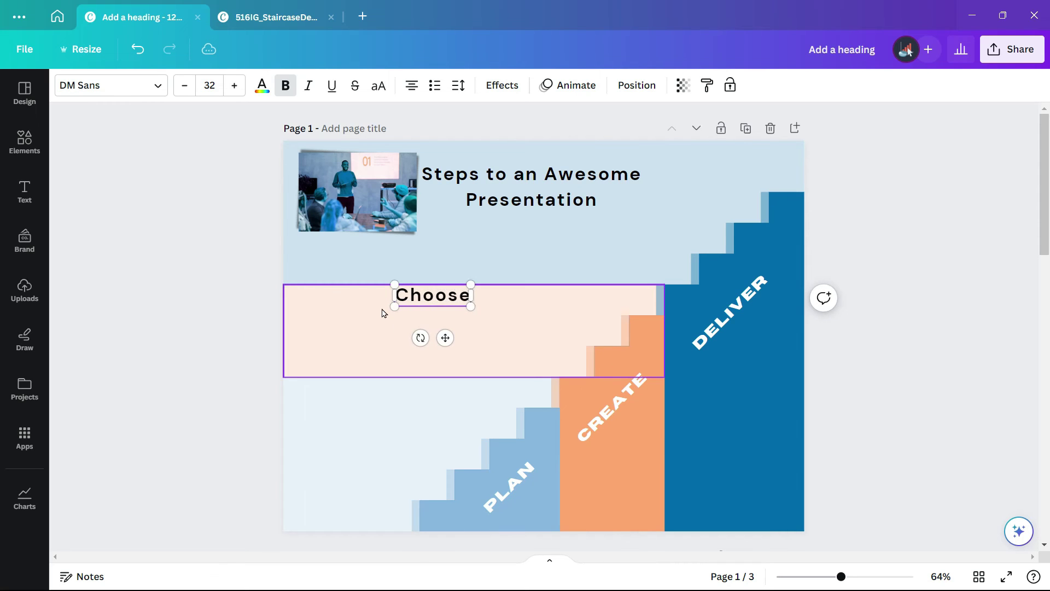
type(" topic")
left_click(355, 337)
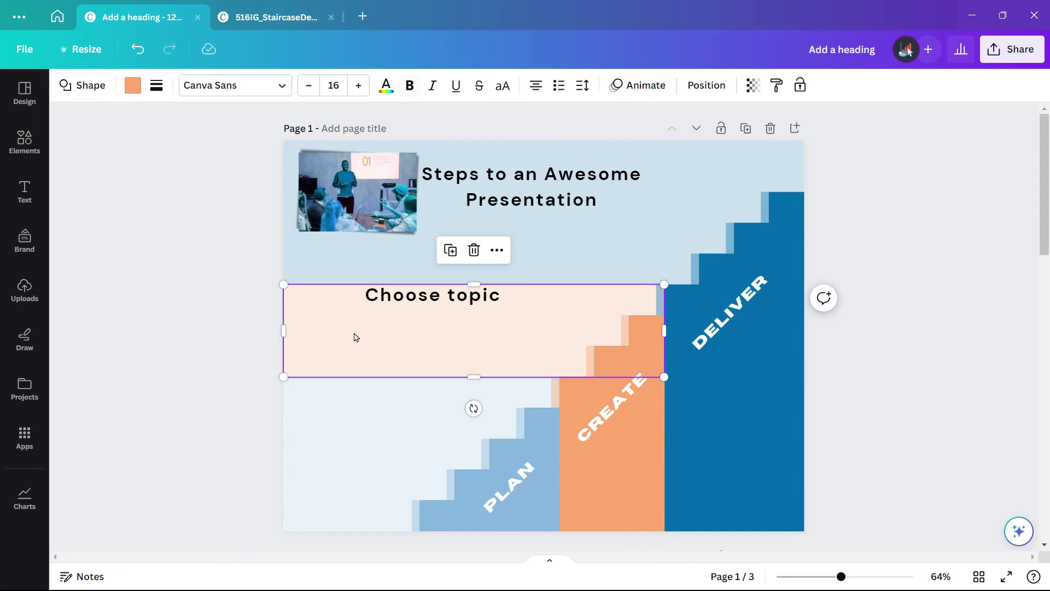
left_click_drag(389, 315, 358, 357)
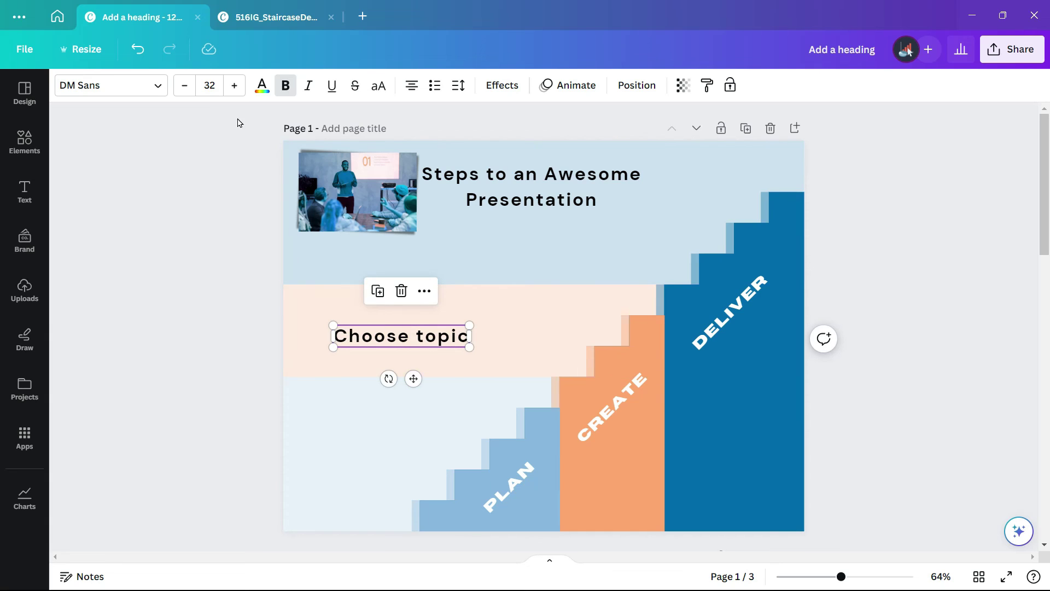
Give 'Choose topic' font size 20 and letter spacing 0.
left_click(221, 83)
type("0")
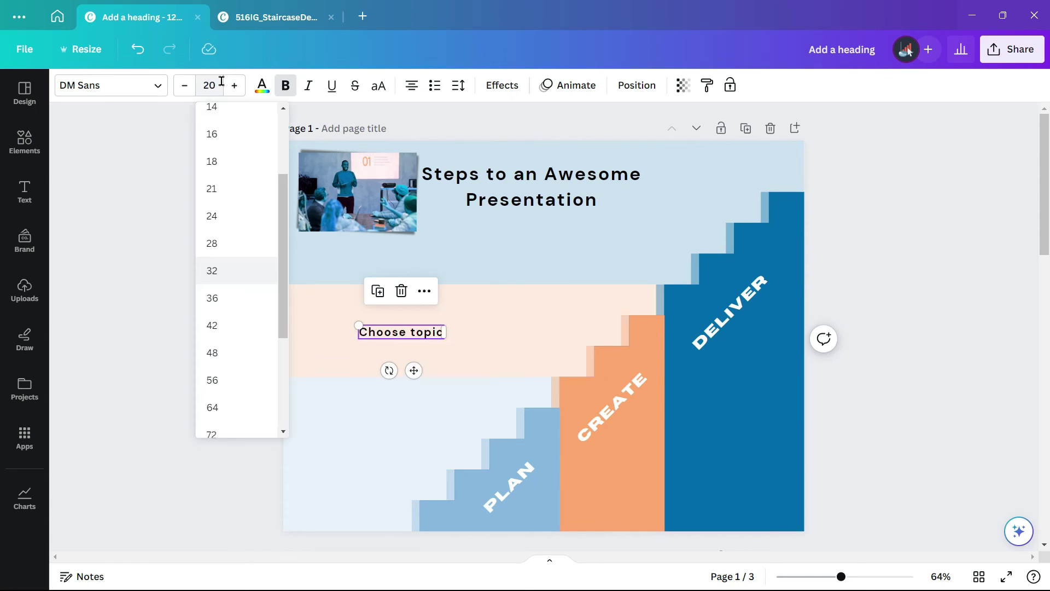
key("Return")
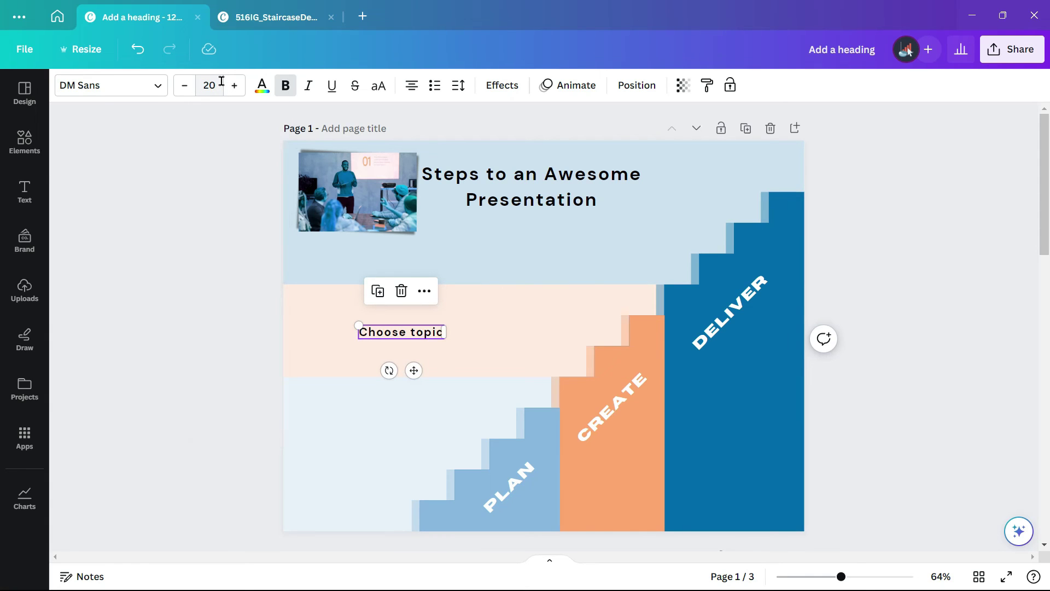
left_click(458, 85)
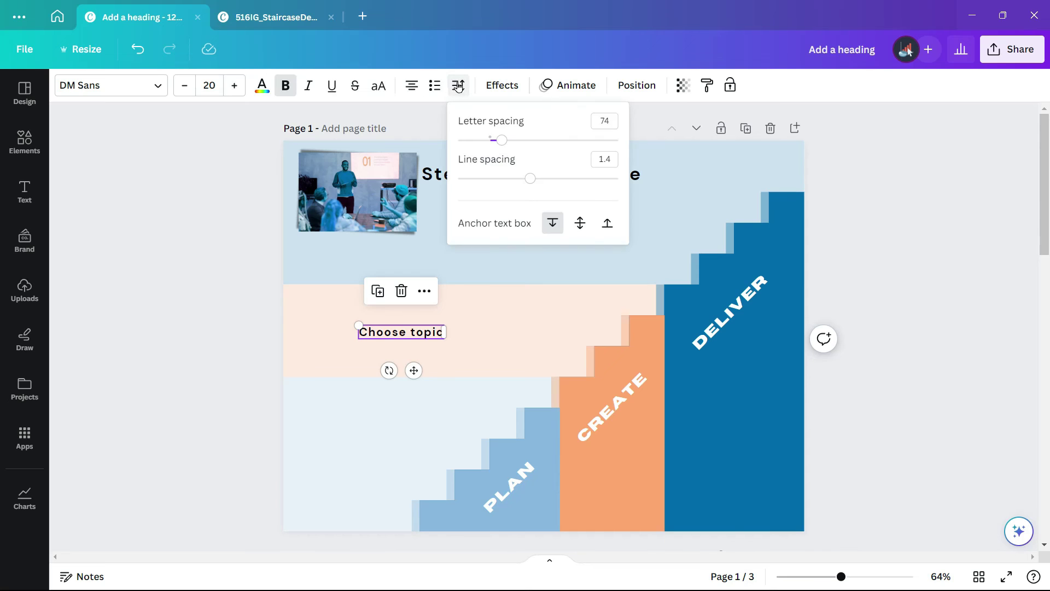
left_click(615, 118)
type("0")
key("Return")
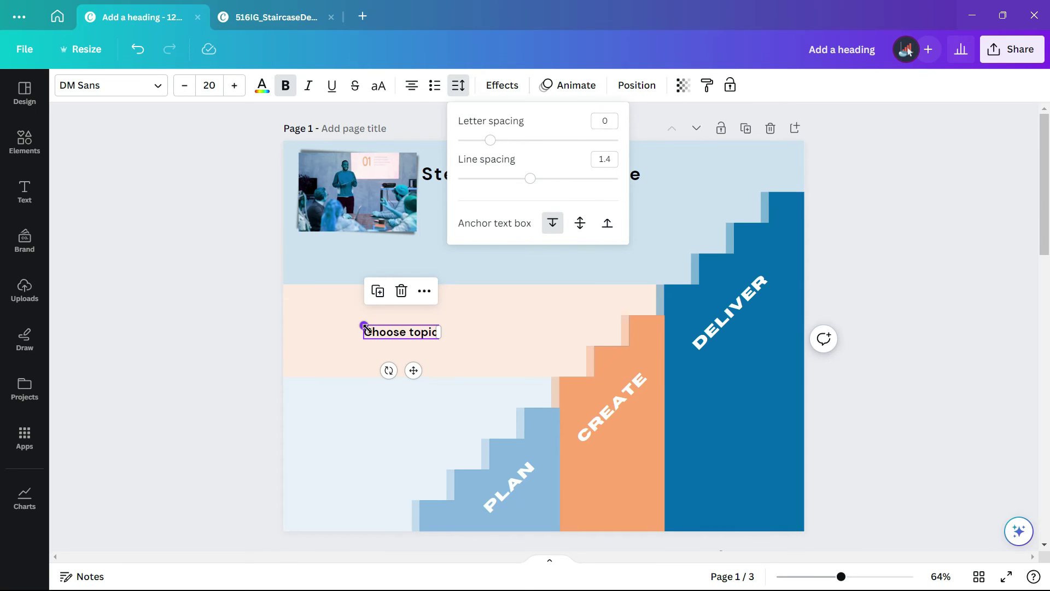
Widen the 'Choose topic' box leftward and right-align its text.
left_click(342, 330)
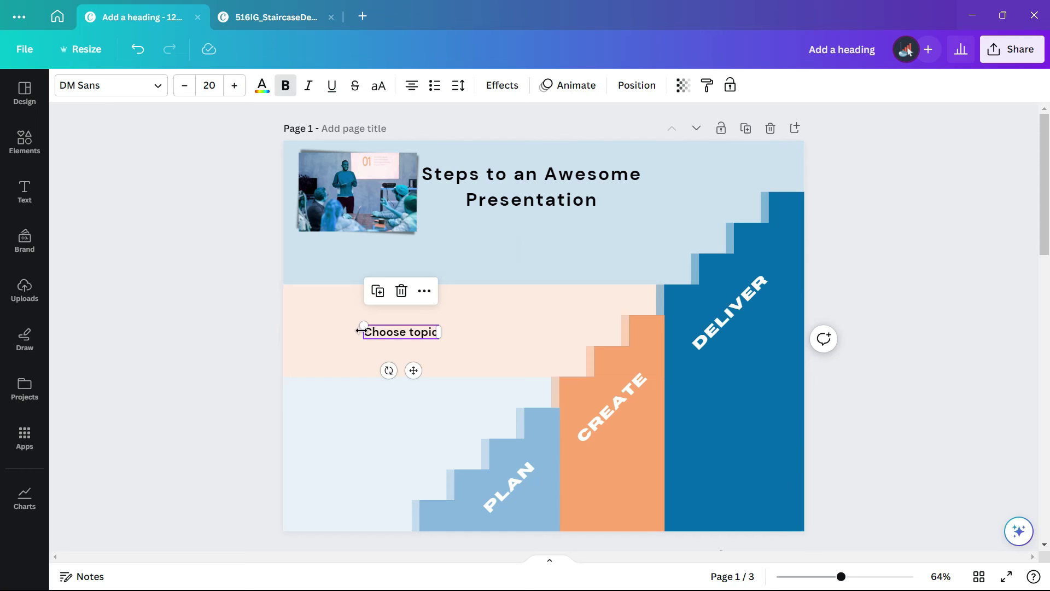
left_click_drag(363, 332, 317, 331)
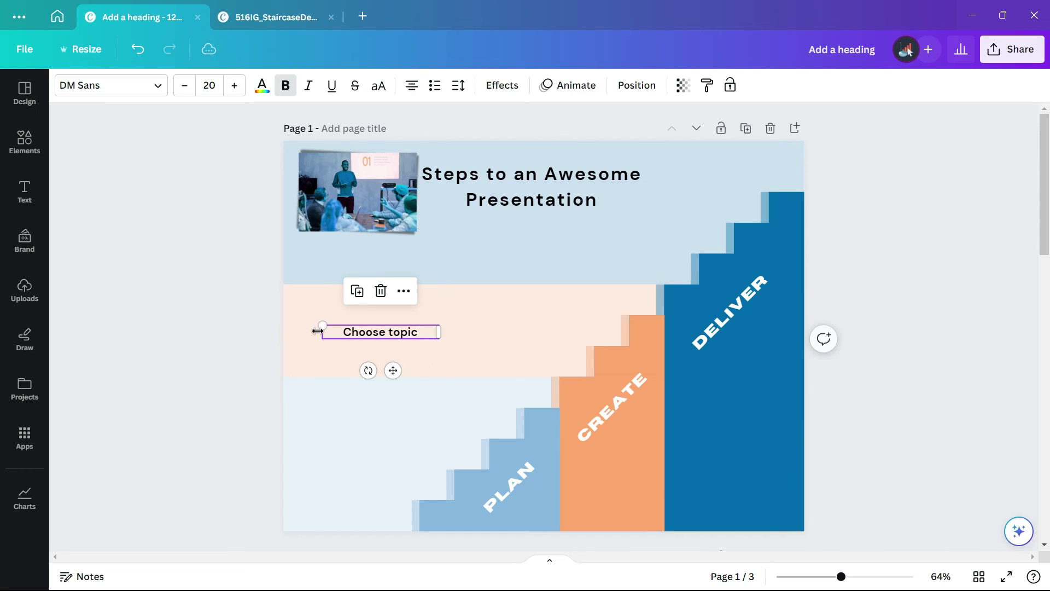
left_click(413, 86)
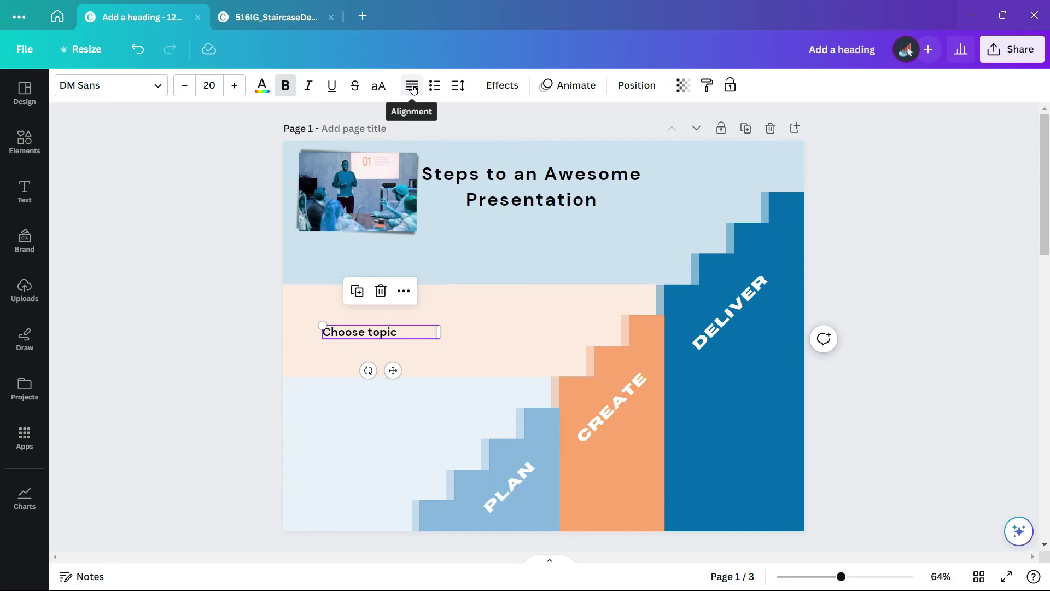
left_click(412, 85)
Place the 'Choose topic' box beside the bottom PLAN step and duplicate it.
left_click_drag(393, 371, 397, 524)
left_click_drag(840, 577, 862, 578)
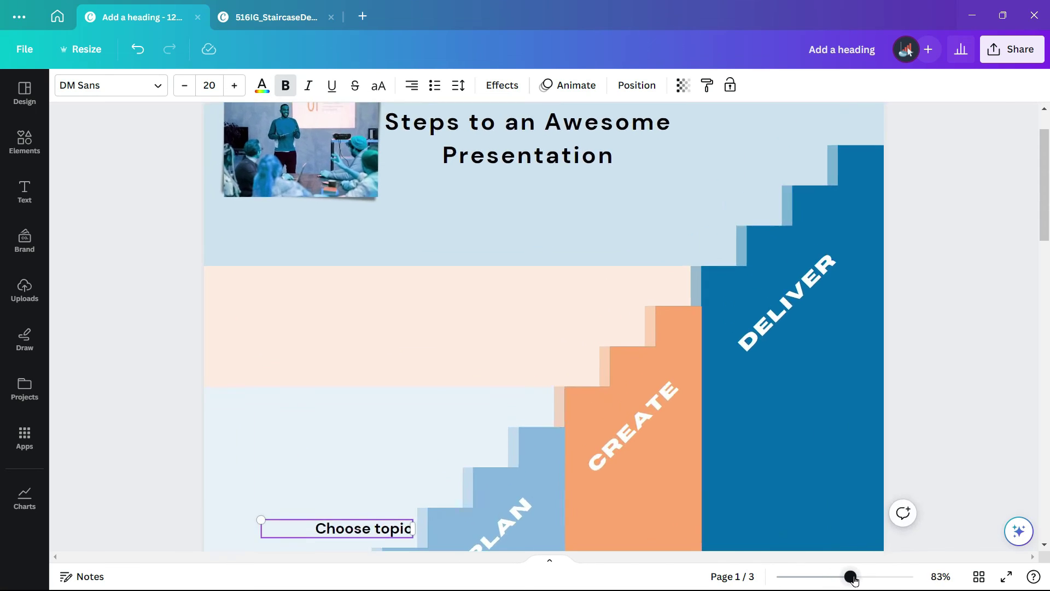
scroll(402, 319, "down", 3)
scroll(261, 473, "down", 2)
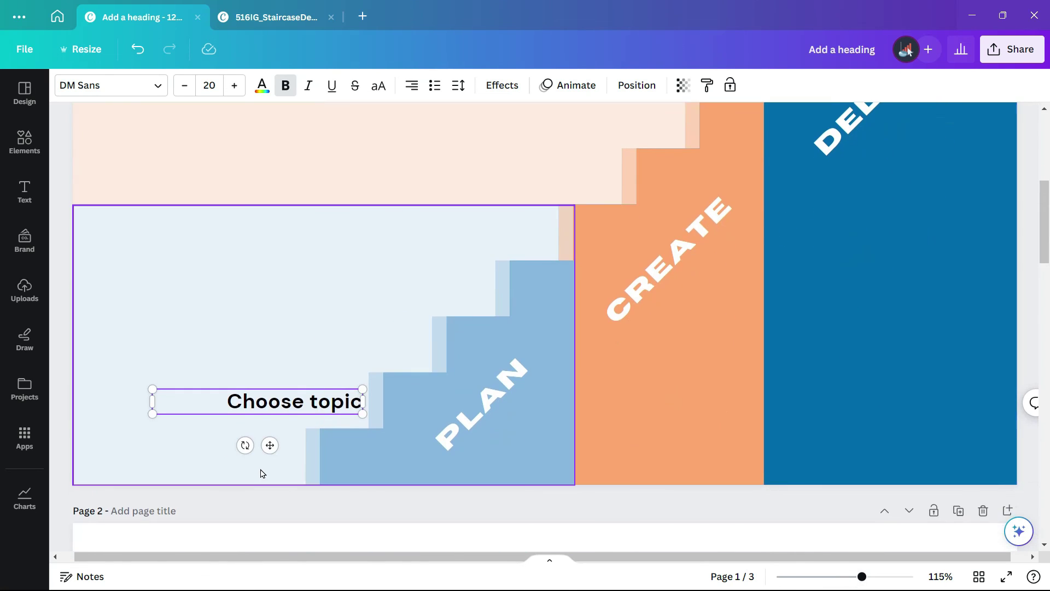
left_click_drag(266, 448, 268, 455)
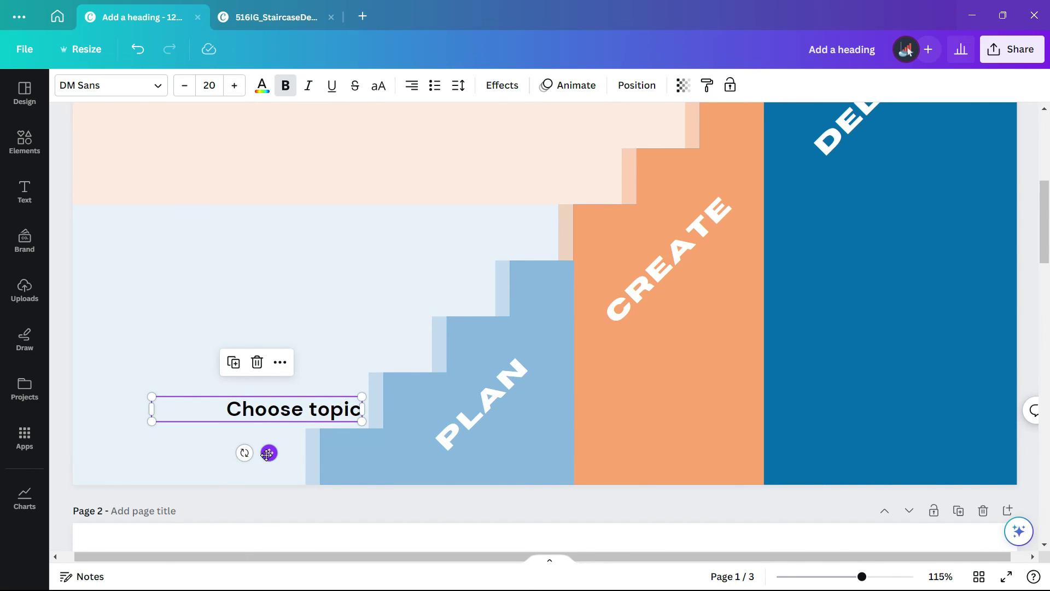
left_click(294, 305)
key("ctrl+v")
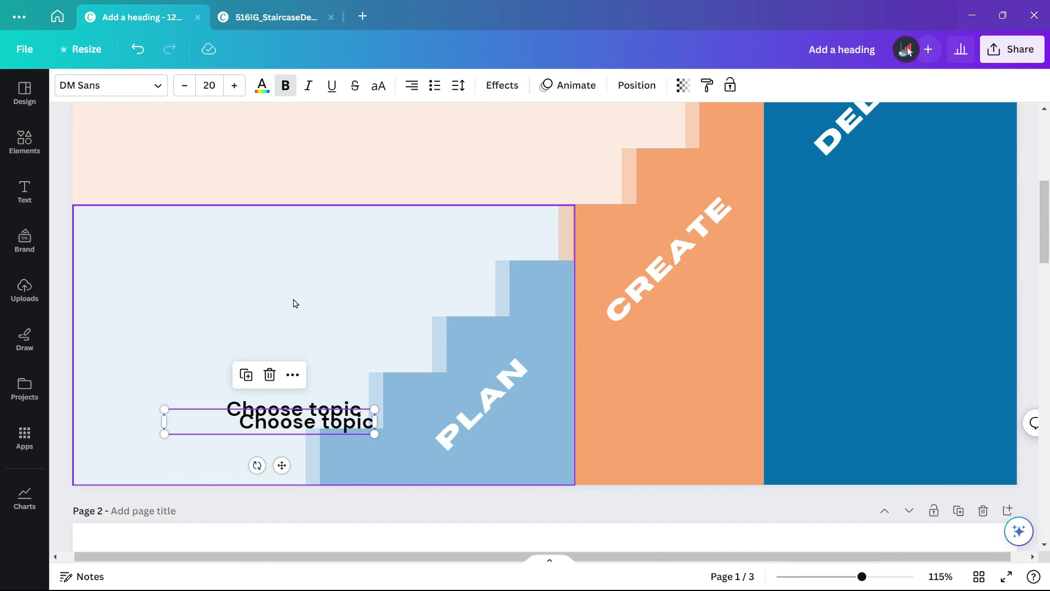
Move the copy up one step, relabel it 'Understand audience', and widen its box.
mouse_move(284, 454)
left_mouse_down()
mouse_move(315, 385)
mouse_move(322, 399)
left_mouse_up()
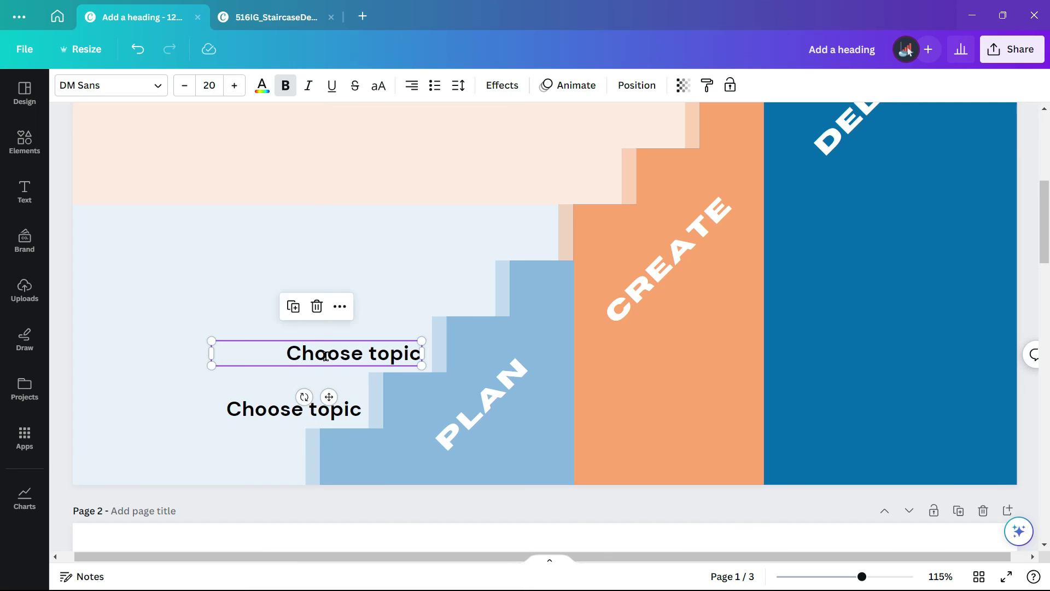
double_click(326, 356)
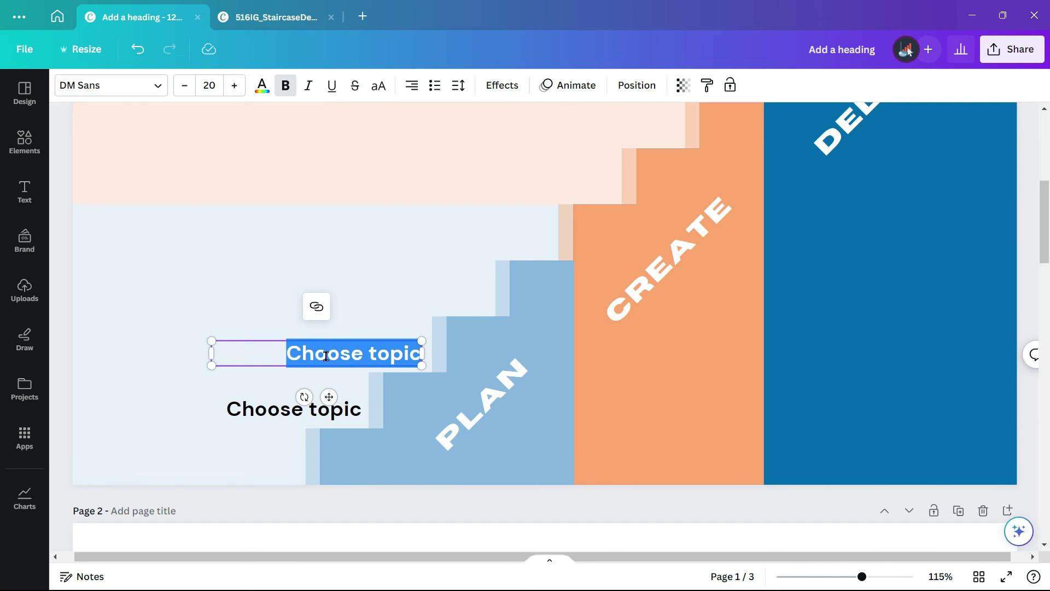
type("Understa")
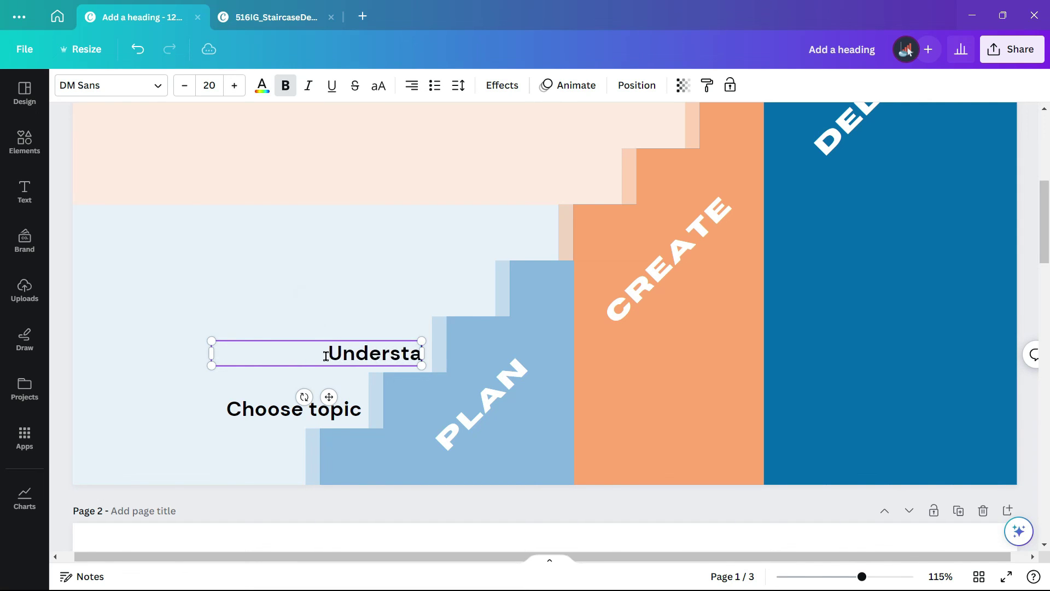
type("nd audien")
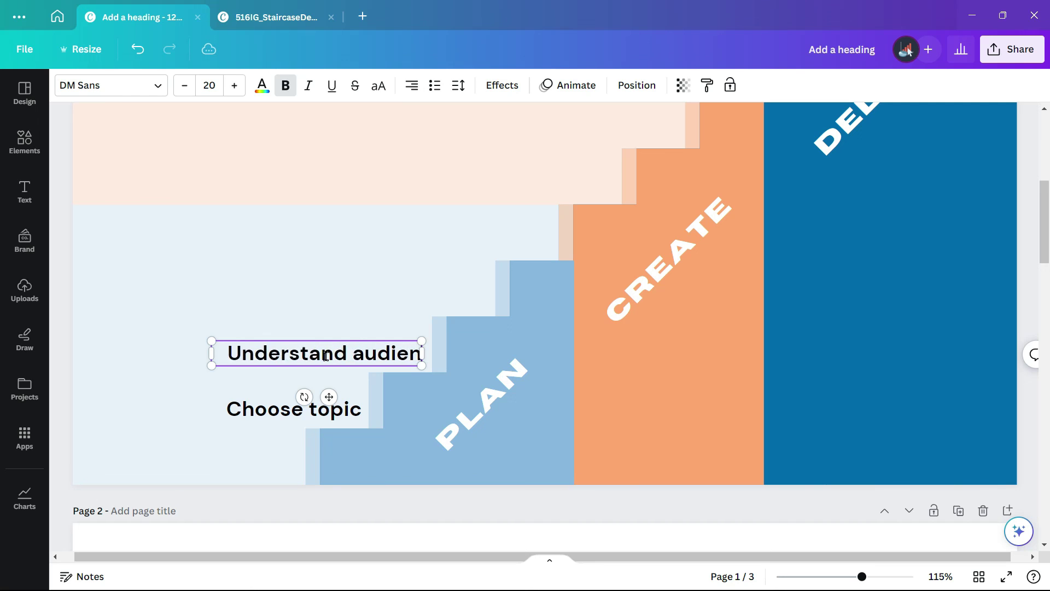
type("ce")
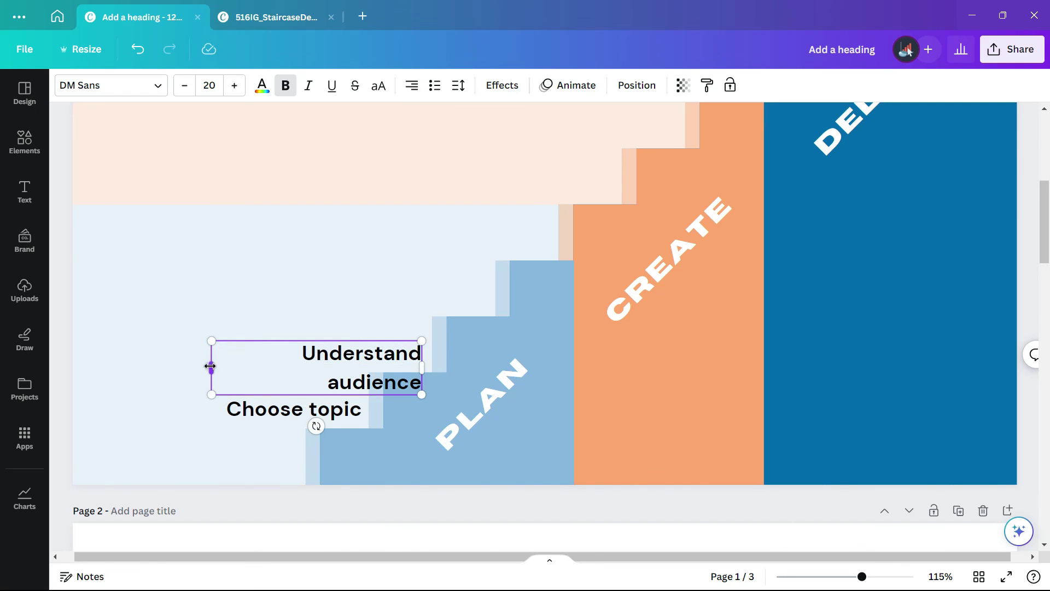
left_click_drag(210, 366, 172, 366)
Nudge the team photo up-left, then shrink the paper clip and clip it onto the photo.
left_click(170, 186)
key("ctrl+alt+0")
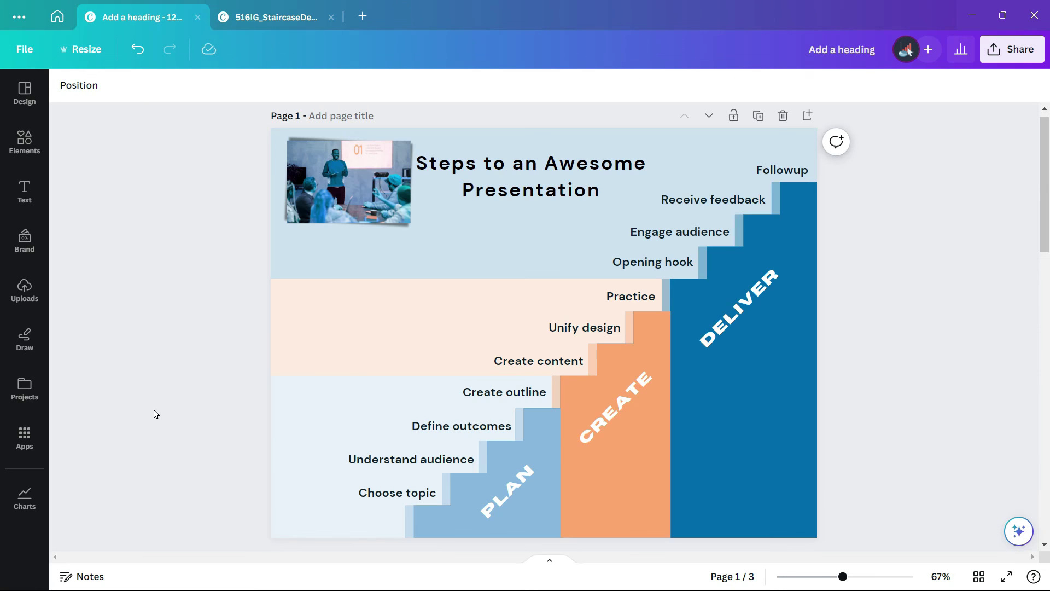
mouse_move(355, 220)
left_mouse_down()
mouse_move(346, 209)
mouse_move(337, 361)
left_mouse_up()
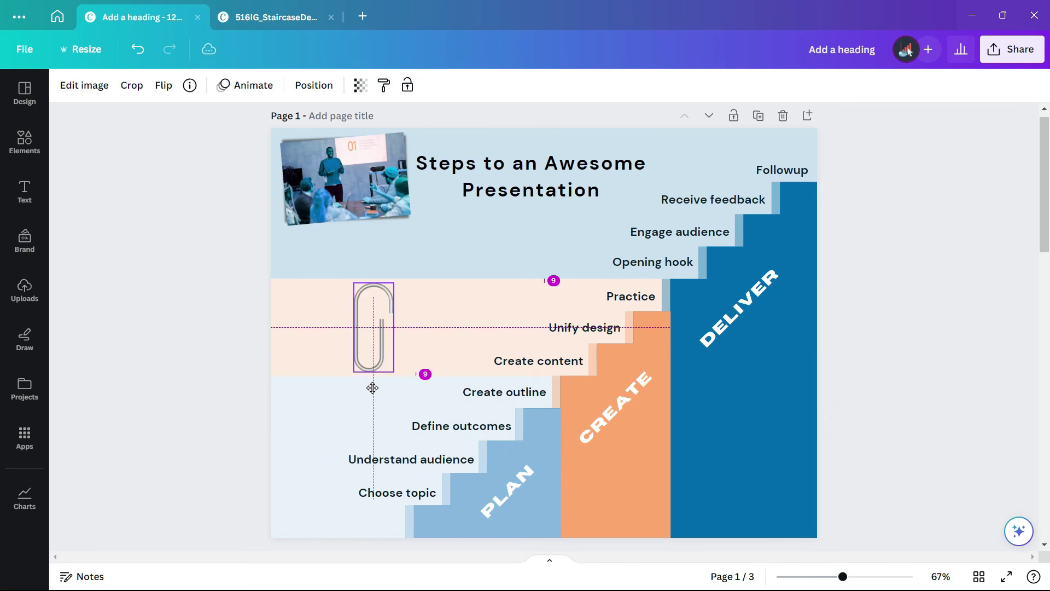
left_click_drag(341, 256, 335, 269)
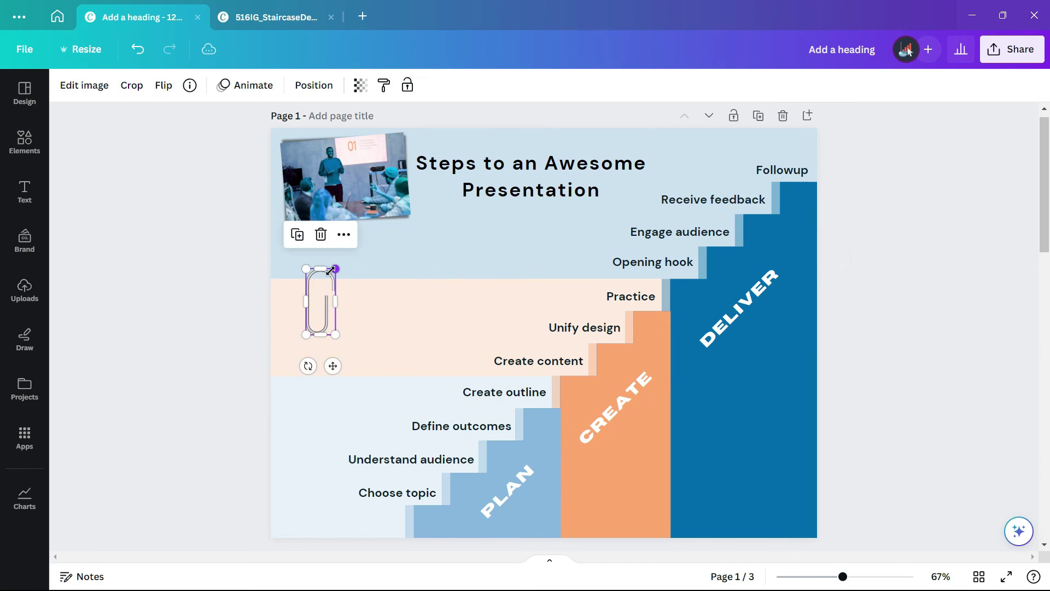
left_click_drag(333, 364, 315, 202)
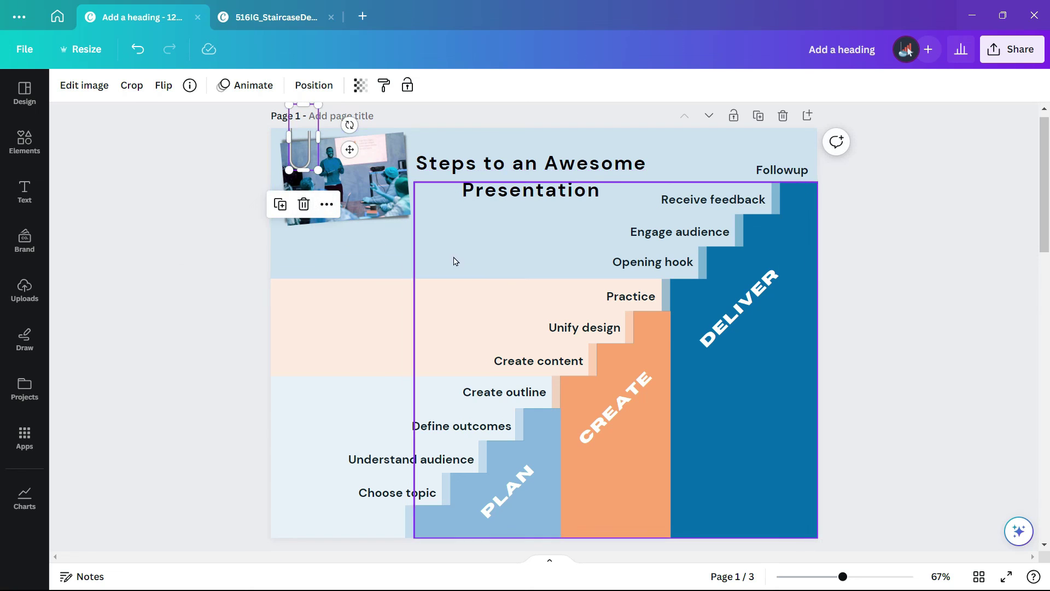
left_click(165, 261)
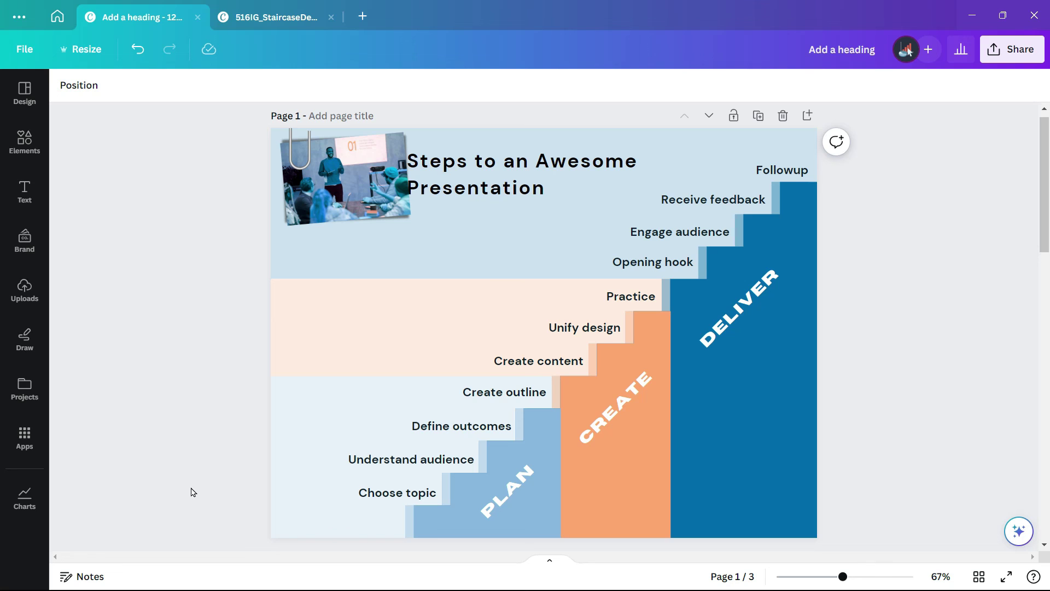
In the Share menu's Download panel, choose JPG, quality 40, and only Page 1.
left_click(1017, 51)
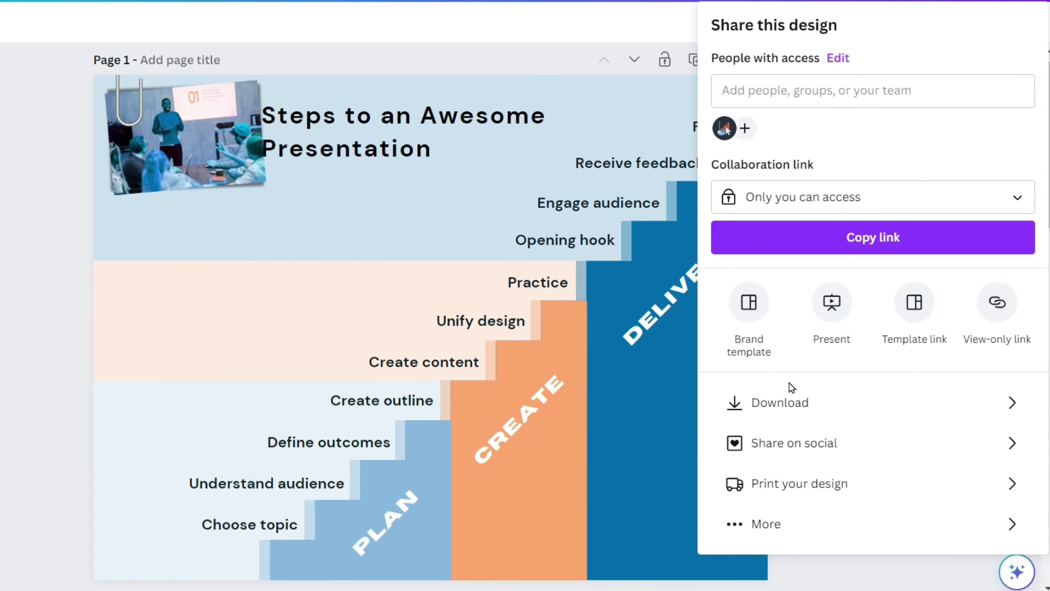
left_click(781, 402)
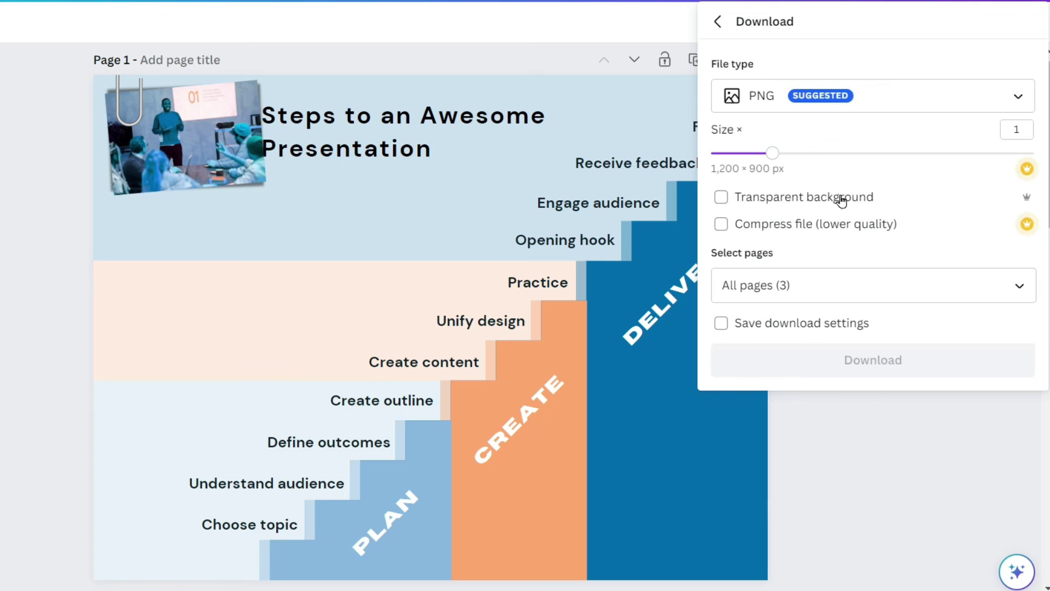
left_click(1017, 95)
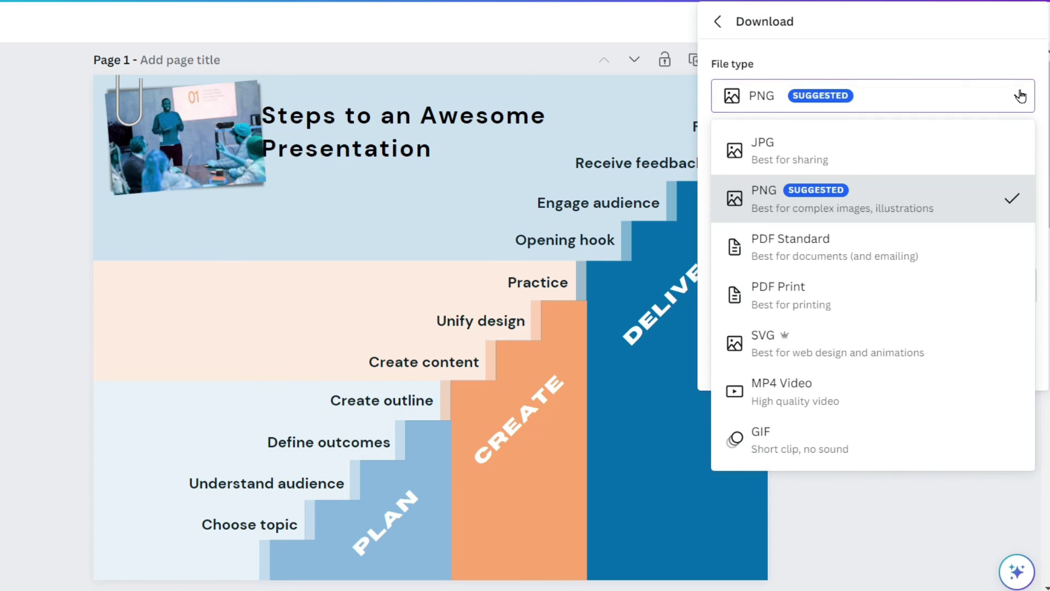
left_click(943, 140)
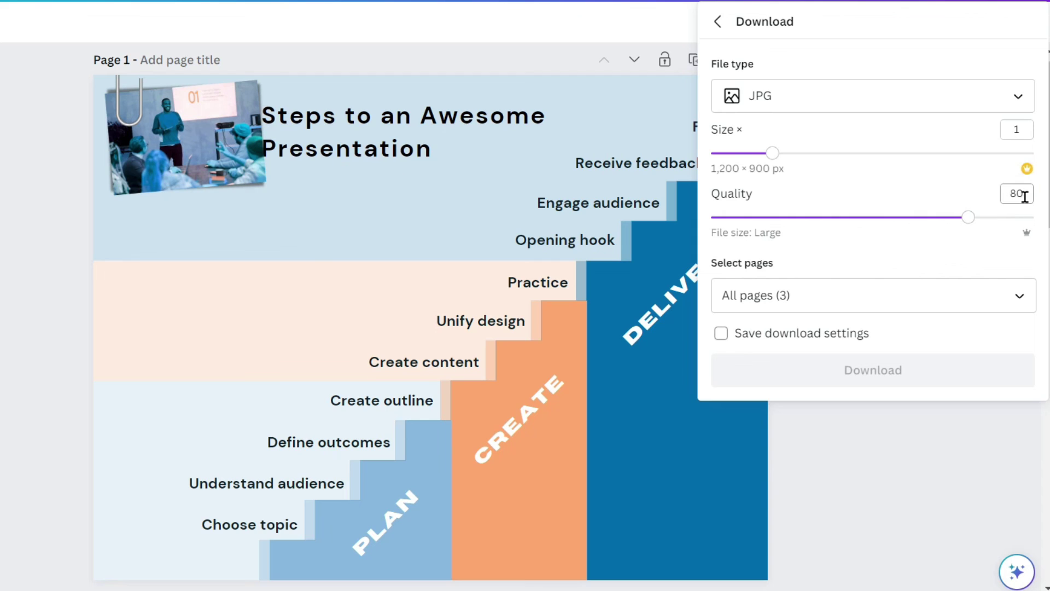
left_click_drag(969, 216, 838, 220)
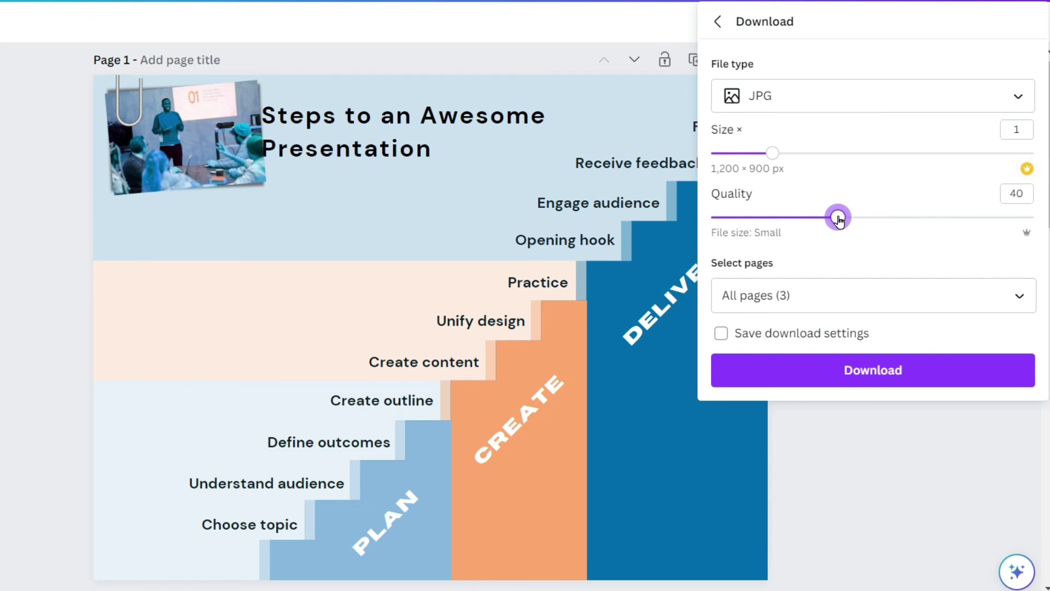
left_click(1019, 297)
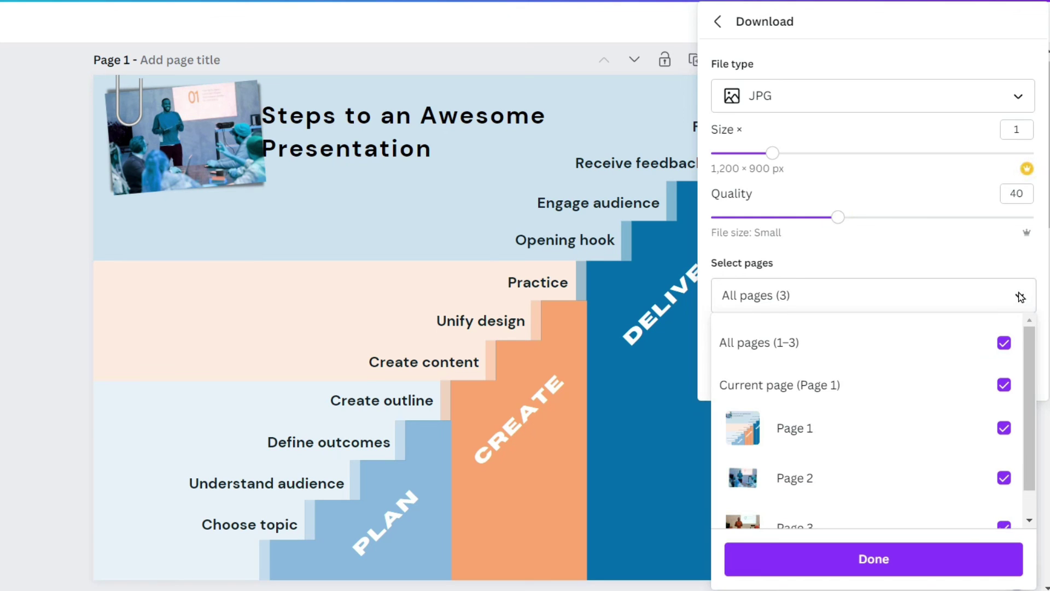
left_click(1004, 342)
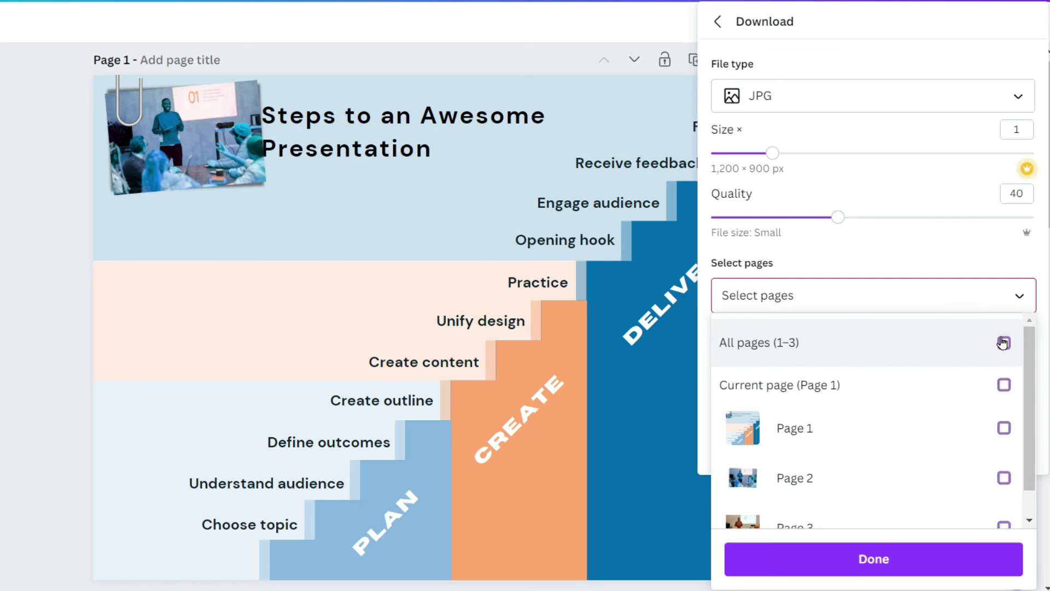
left_click(1004, 428)
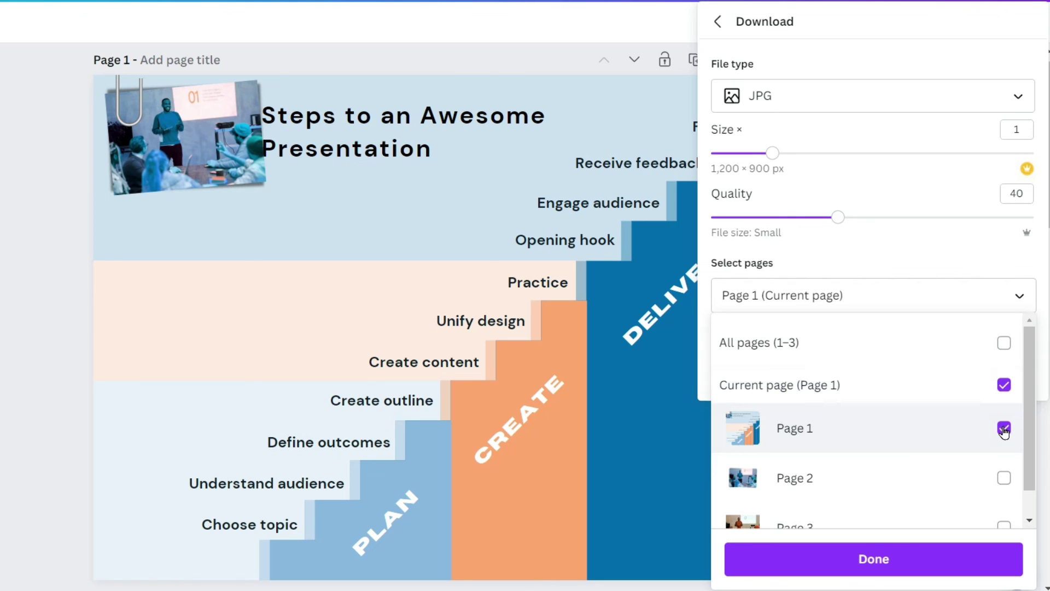